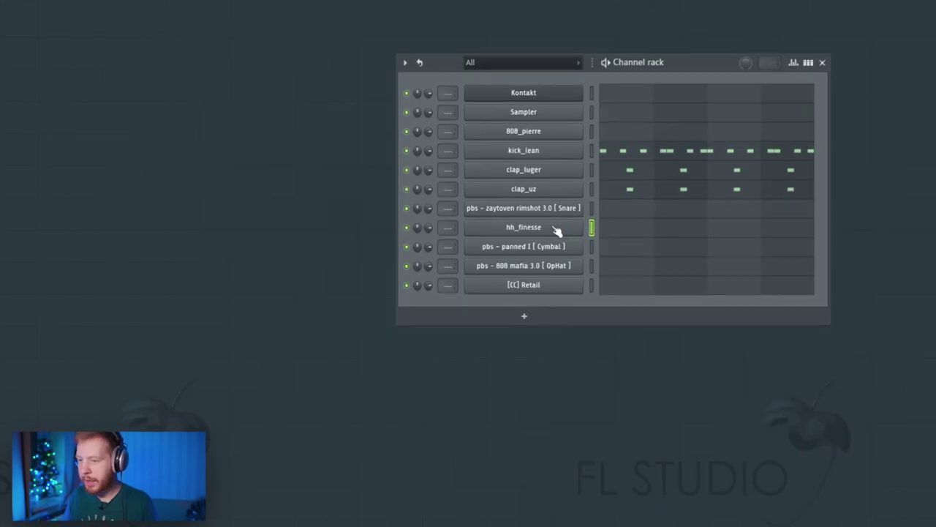
# Open the hh_finesse channel settings, adjust its time shift, and return to the sample settings.
pyautogui.click(553, 232)
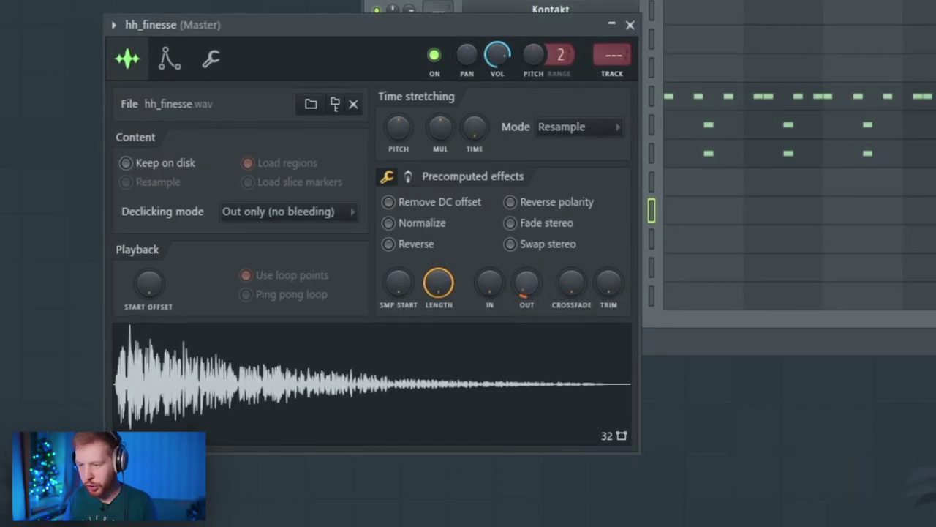
pyautogui.click(211, 59)
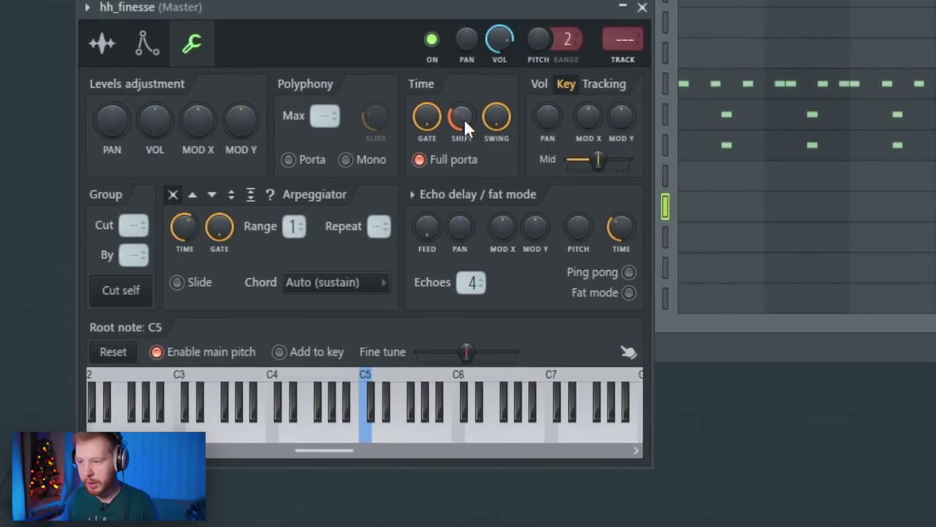
pyautogui.click(99, 42)
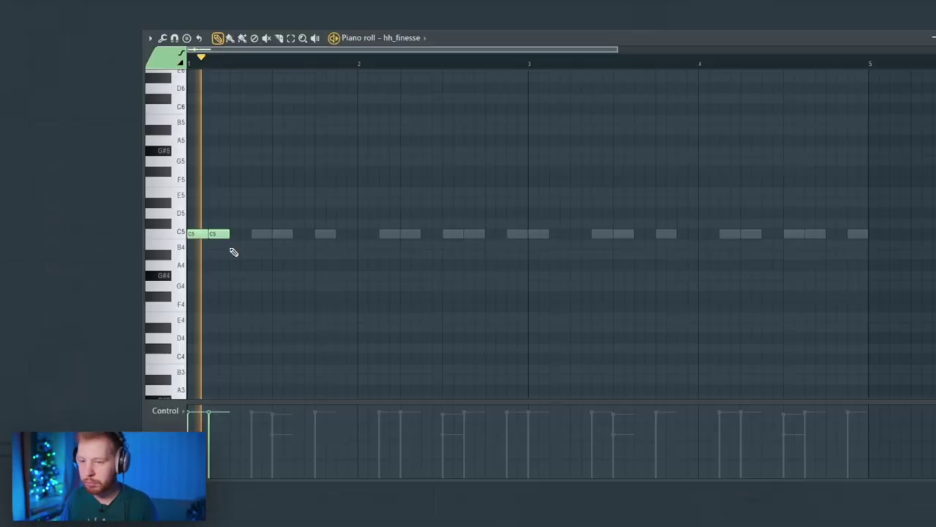
# Split the second C5 hi-hat note of bar 1 into three hits and ramp their velocities upward, leaving nothing selected.
pyautogui.click(446, 36)
pyautogui.scroll(5, 210, 184)
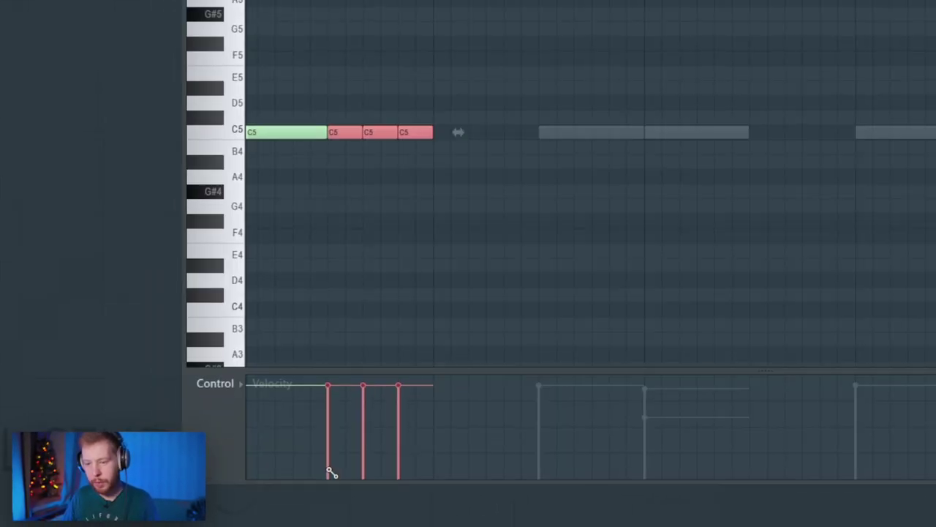
pyautogui.moveTo(246, 469); pyautogui.dragTo(298, 433)
pyautogui.moveTo(406, 420); pyautogui.dragTo(409, 387)
pyautogui.hotkey('ctrl', 'd')
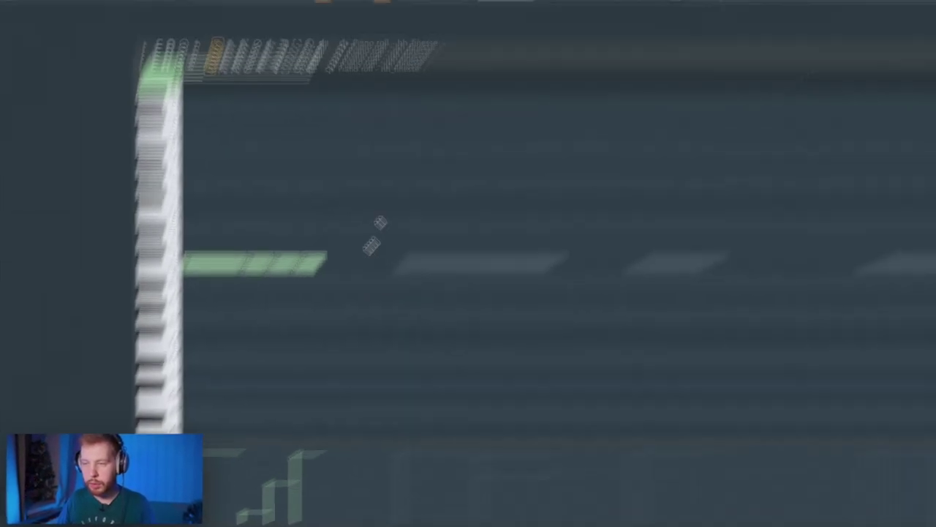
# Set the snap to Line and fill the four-bar pattern with continuous C5 hi-hat notes of alternating velocity.
pyautogui.click(437, 8)
pyautogui.click(437, 21)
pyautogui.scroll(-3, 261, 167)
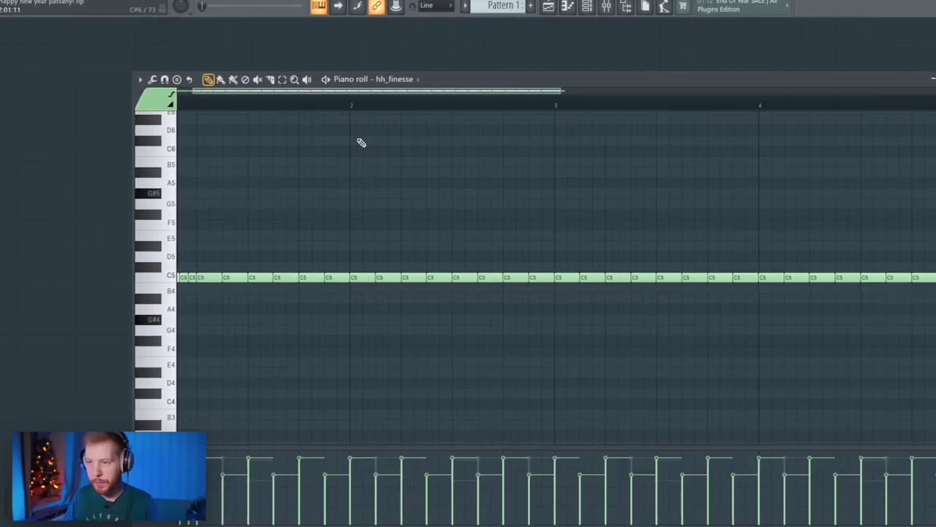
# Set the snap to 1/4 step, chop the second hi-hat note of bar 2 into a fast roll, and play it.
pyautogui.click(354, 105)
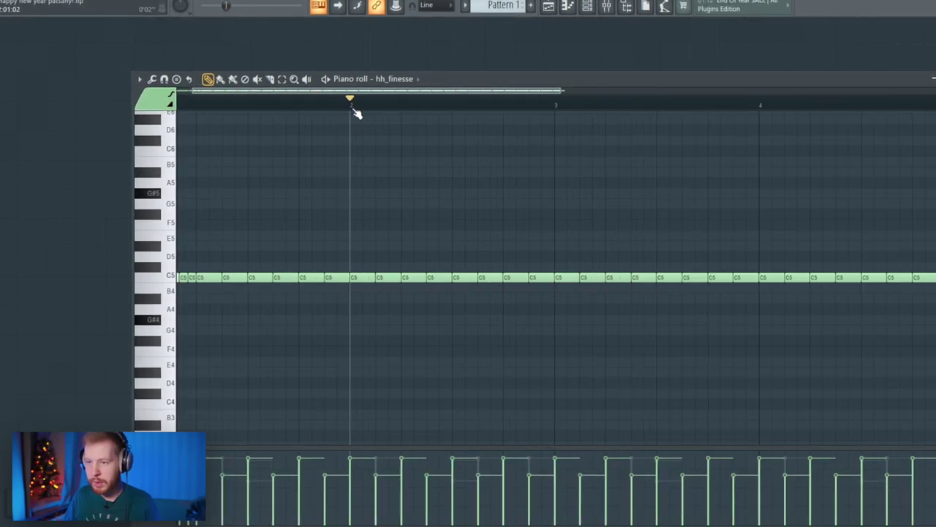
pyautogui.click(434, 6)
pyautogui.click(434, 67)
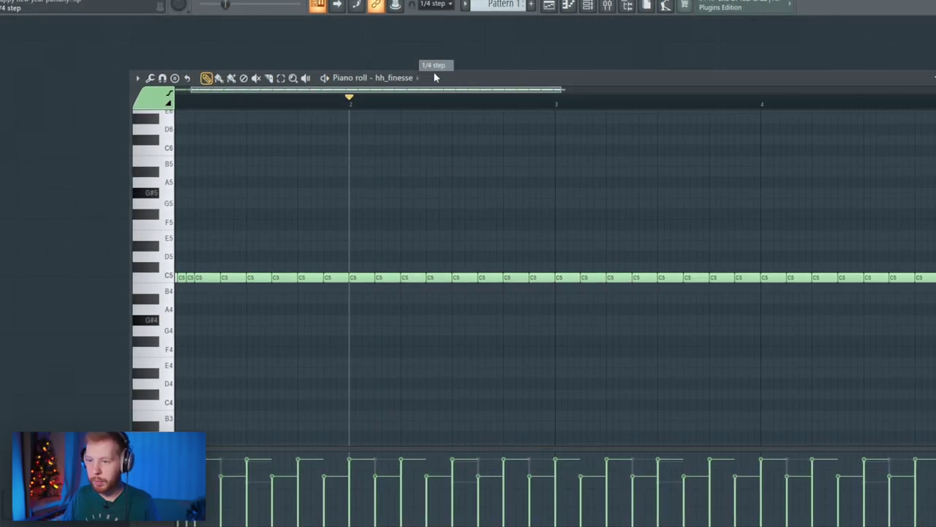
pyautogui.scroll(3, 365, 241)
pyautogui.moveTo(397, 253); pyautogui.dragTo(394, 302)
pyautogui.hotkey('ctrl', 'u')
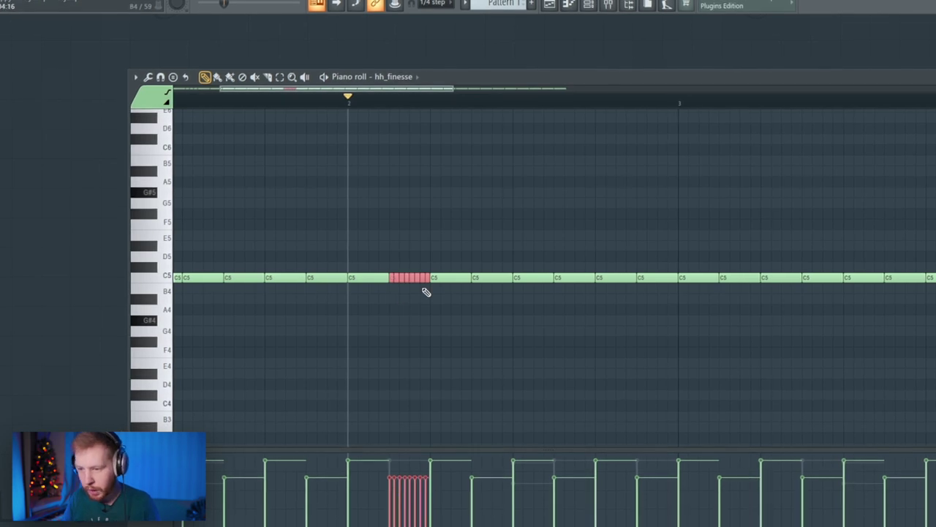
pyautogui.press('space')
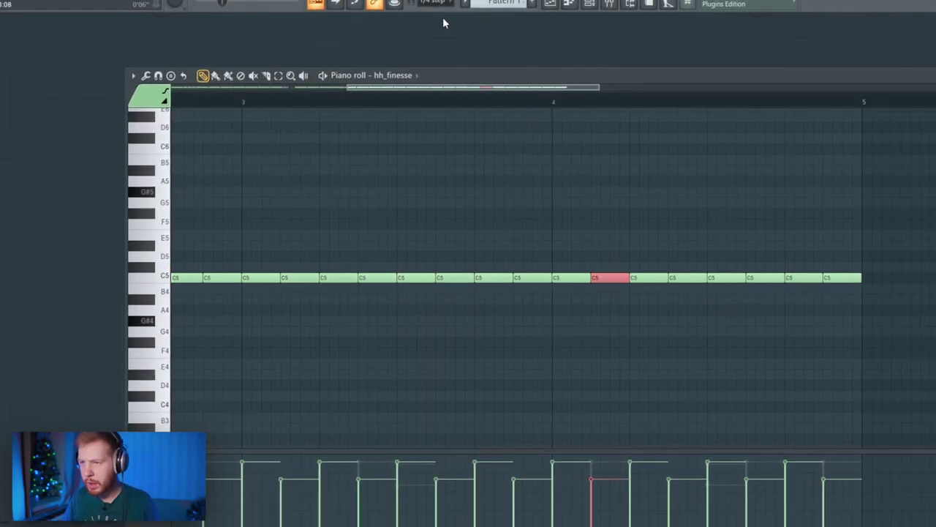
# Set the snap to 1/3 step, chop the second hi-hat note of bar 4 into three hits, and ramp their velocities upward.
pyautogui.click(433, 3)
pyautogui.click(433, 73)
pyautogui.scroll(3, 636, 255)
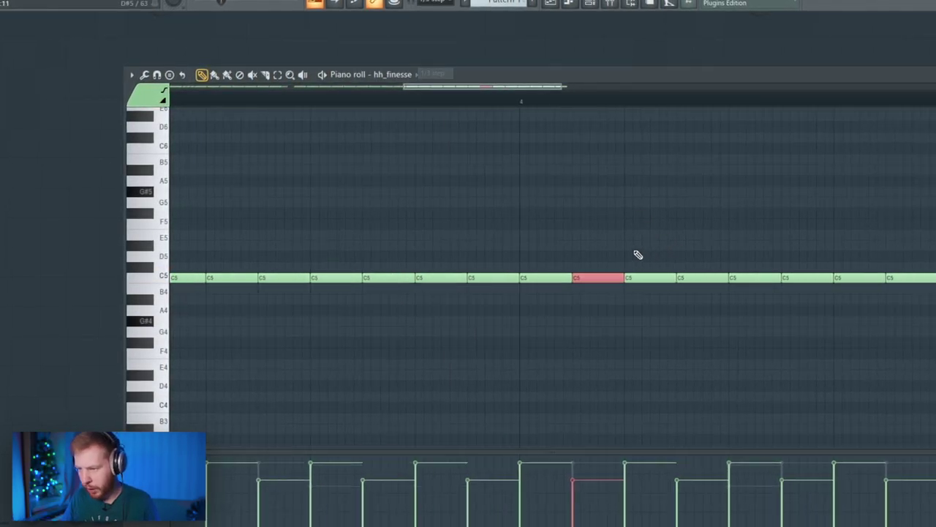
pyautogui.click(603, 276)
pyautogui.moveTo(563, 262); pyautogui.dragTo(604, 302)
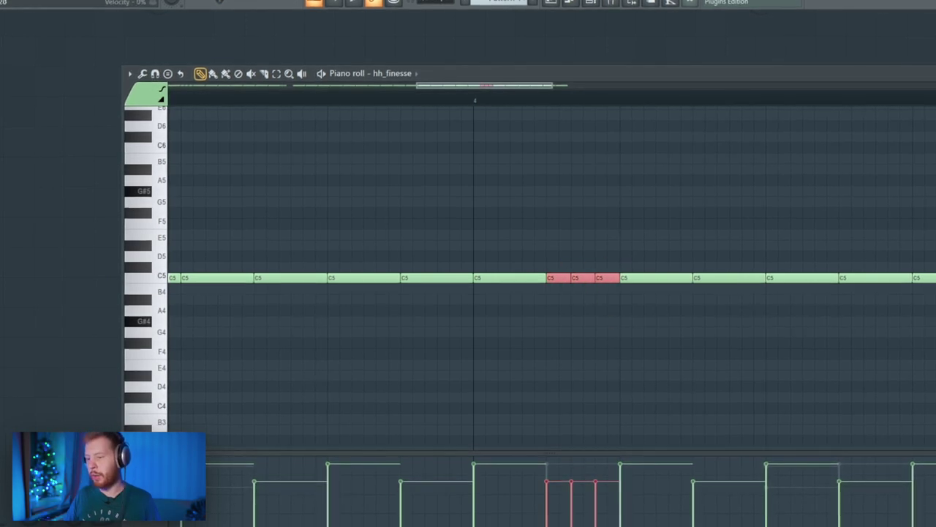
pyautogui.moveTo(548, 526); pyautogui.dragTo(593, 524)
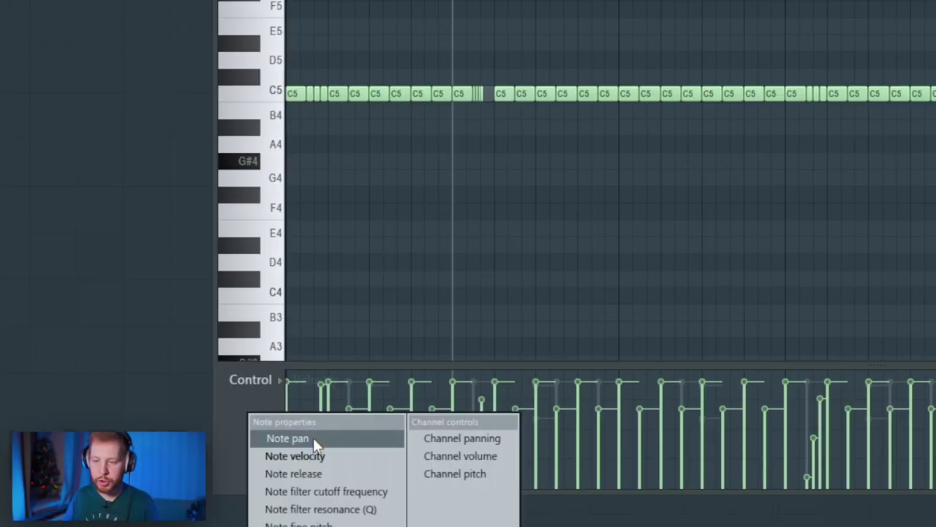
# Show note pan for the hi-hat, select all its notes, and randomize their panning.
pyautogui.click(313, 439)
pyautogui.moveTo(935, 20); pyautogui.dragTo(185, 187)
pyautogui.hotkey('alt', 'r')
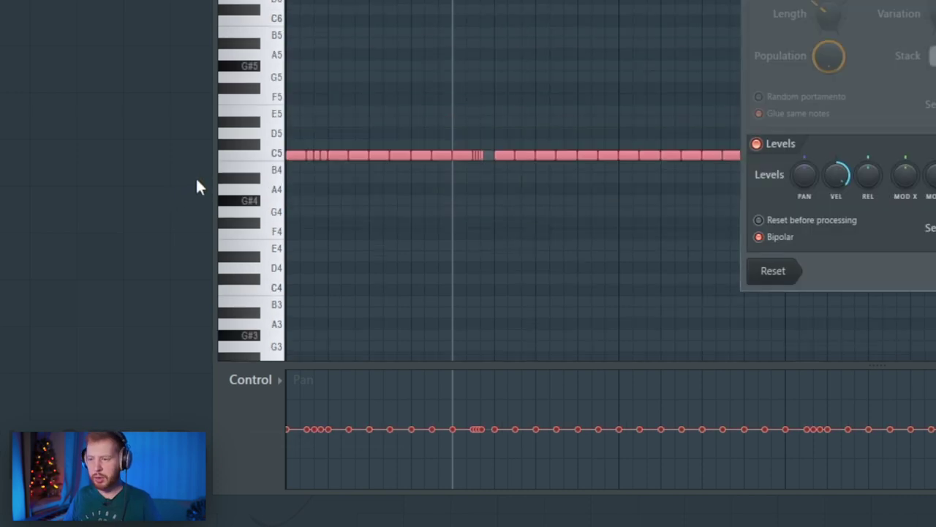
pyautogui.moveTo(805, 176); pyautogui.dragTo(804, 110)
pyautogui.press('Escape')
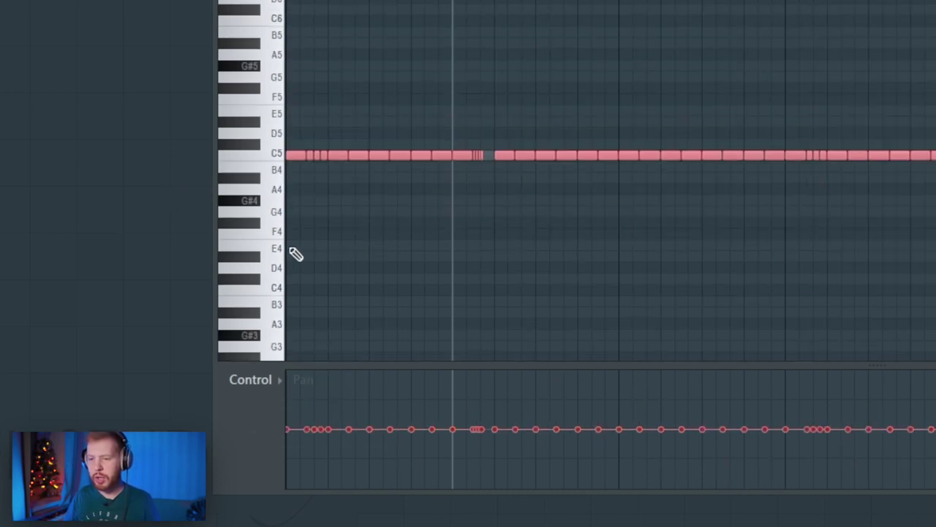
# Lengthen the fade-out of the hh_finesse sample in its precomputed effects.
pyautogui.scroll(3, 278, 387)
pyautogui.moveTo(392, 364); pyautogui.dragTo(393, 341)
pyautogui.moveTo(393, 341); pyautogui.dragTo(393, 286)
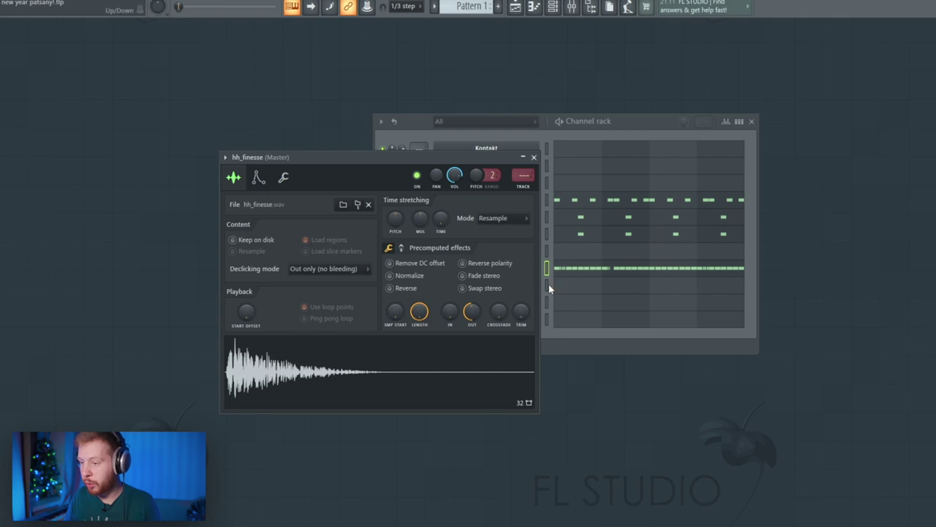
# Open the piano roll of the pbs - panned I [ Cymbal ] channel and place a C5 note at the start of bar 1.
pyautogui.click(547, 284)
pyautogui.click(562, 287)
pyautogui.click(163, 247)
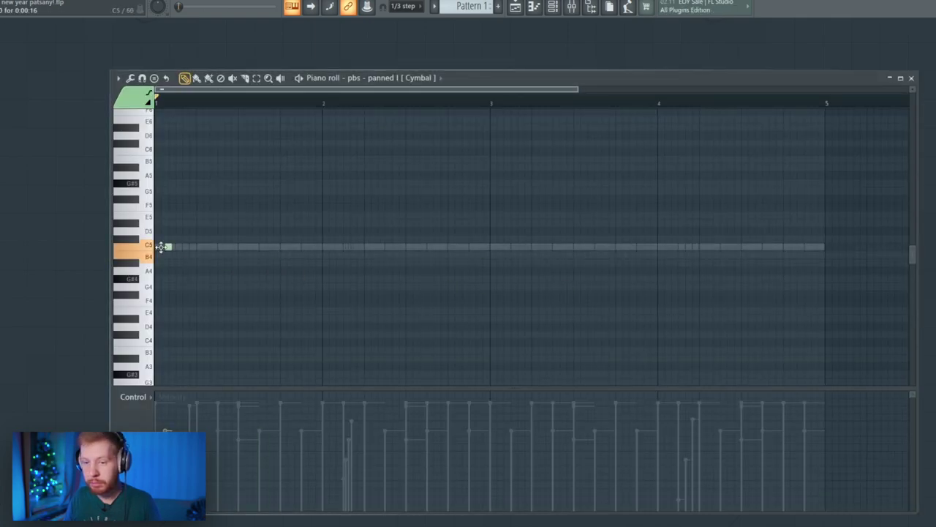
# Pan the cymbal note to one side, switch the control lane back to note velocity, and play the pattern.
pyautogui.rightClick(139, 432)
pyautogui.click(162, 448)
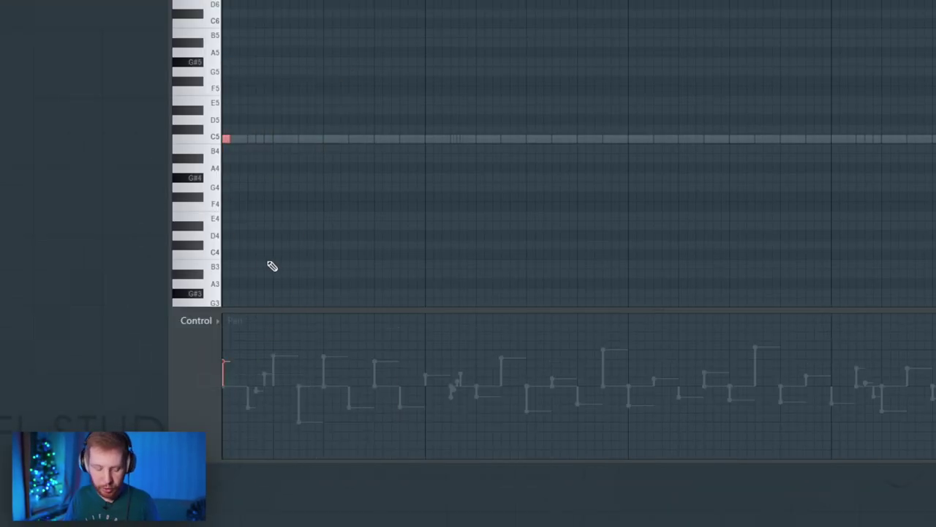
pyautogui.rightClick(187, 380)
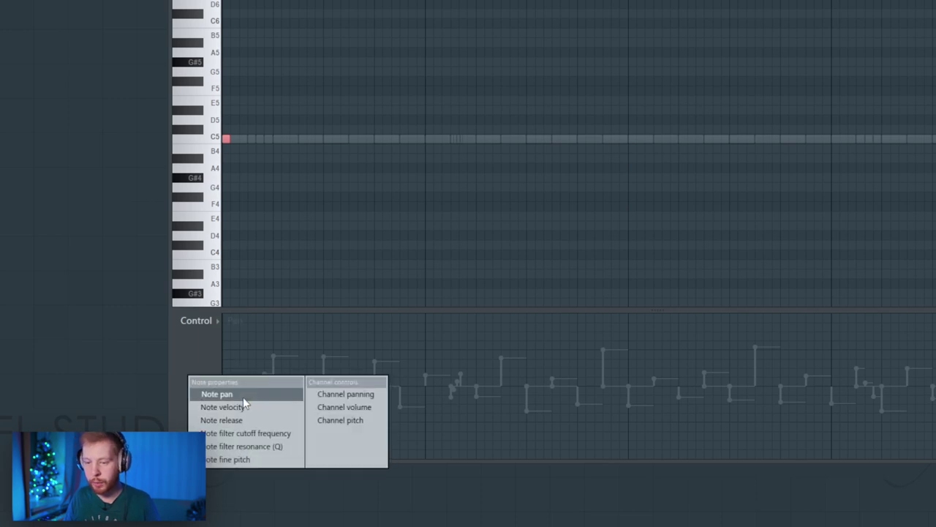
pyautogui.click(241, 404)
pyautogui.press('space')
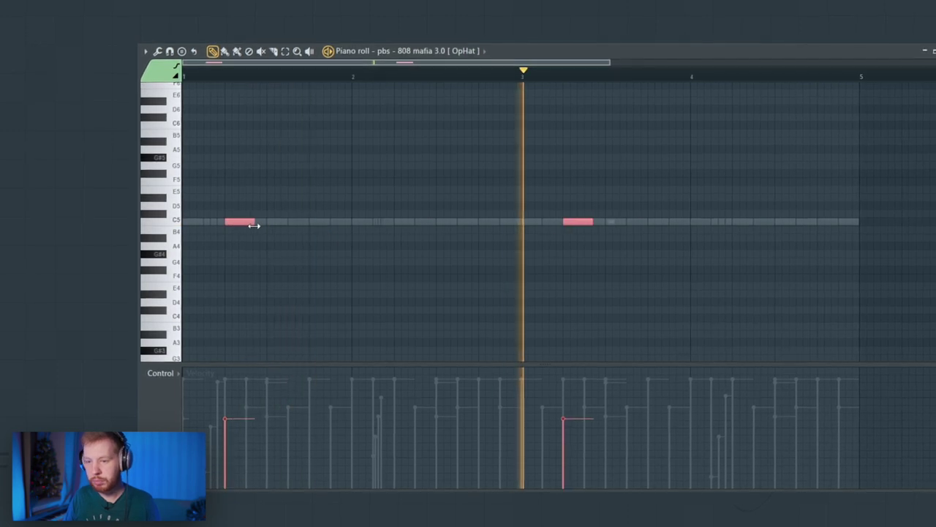
# Shorten the two selected 808 mafia open-hat notes slightly and open that channel's miscellaneous settings.
pyautogui.moveTo(255, 224); pyautogui.dragTo(251, 224)
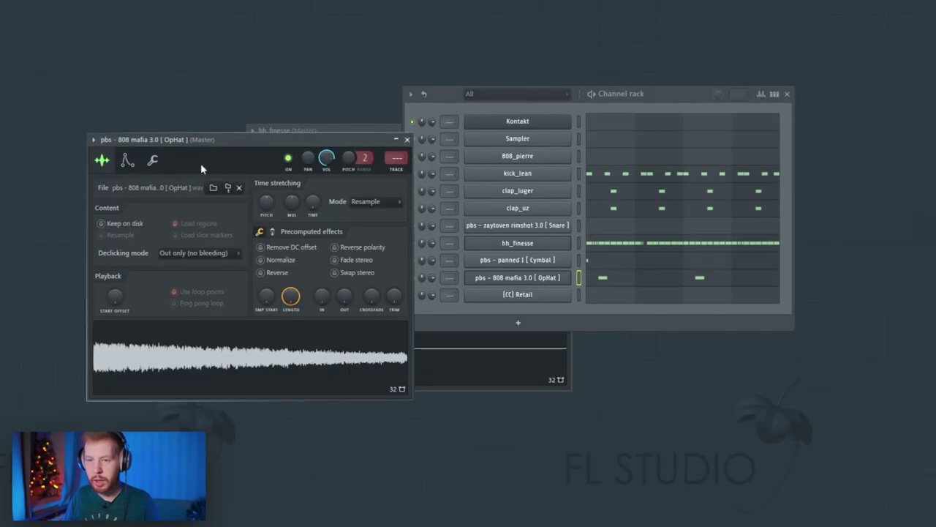
pyautogui.click(152, 160)
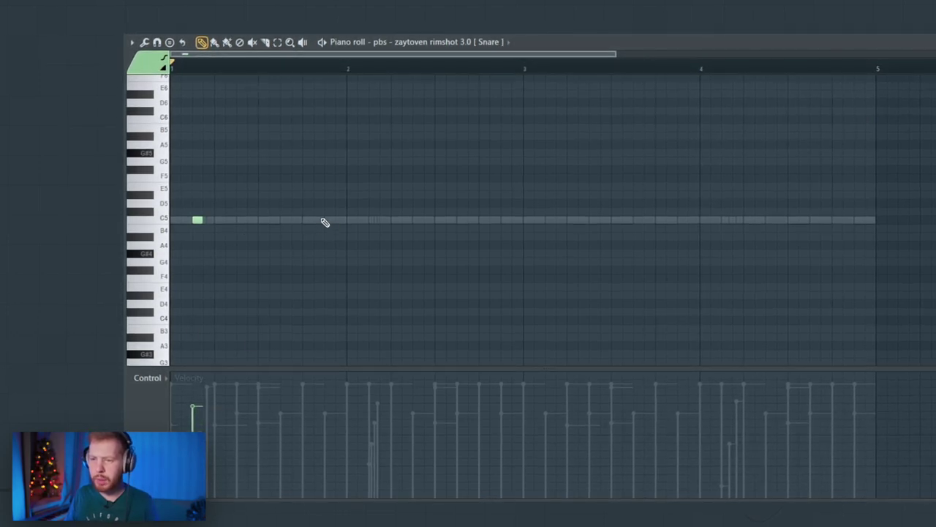
# Add C5 hits to the zaytoven rimshot pattern, including one early in bar 2, and play it.
pyautogui.click(361, 220)
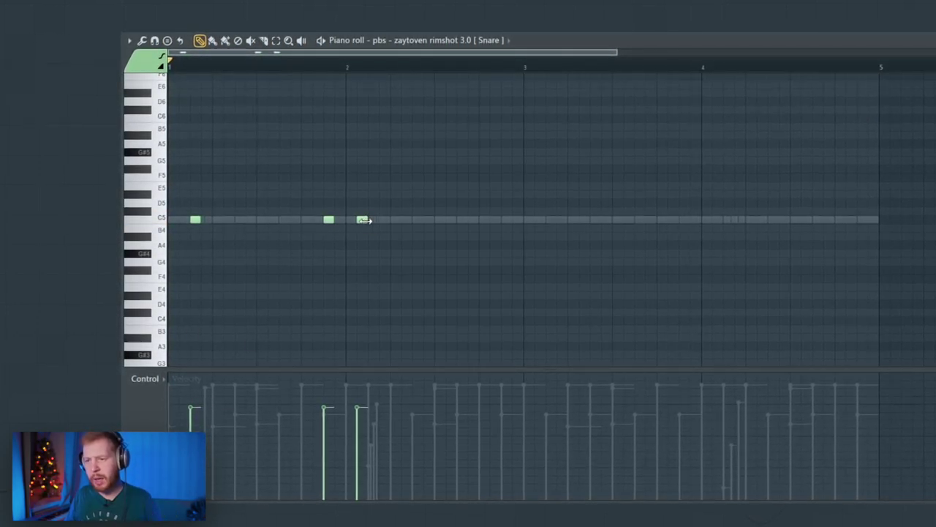
pyautogui.press('space')
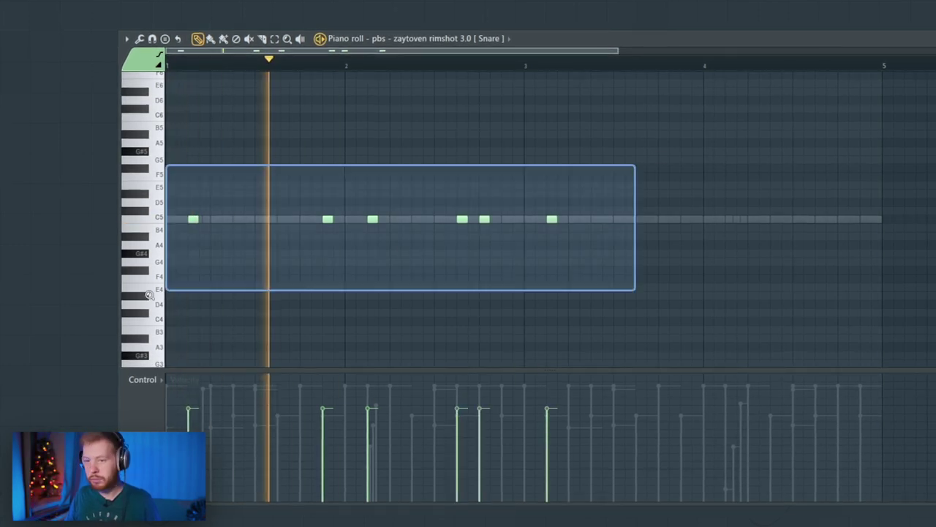
# Show note pan for the rimshot and pan its individual notes to alternating sides while the pattern plays.
pyautogui.click(141, 380)
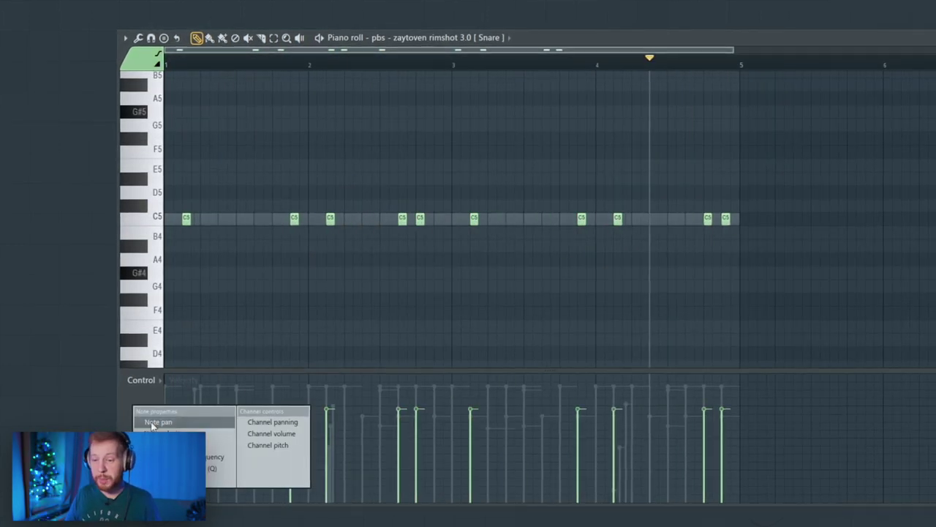
pyautogui.click(155, 422)
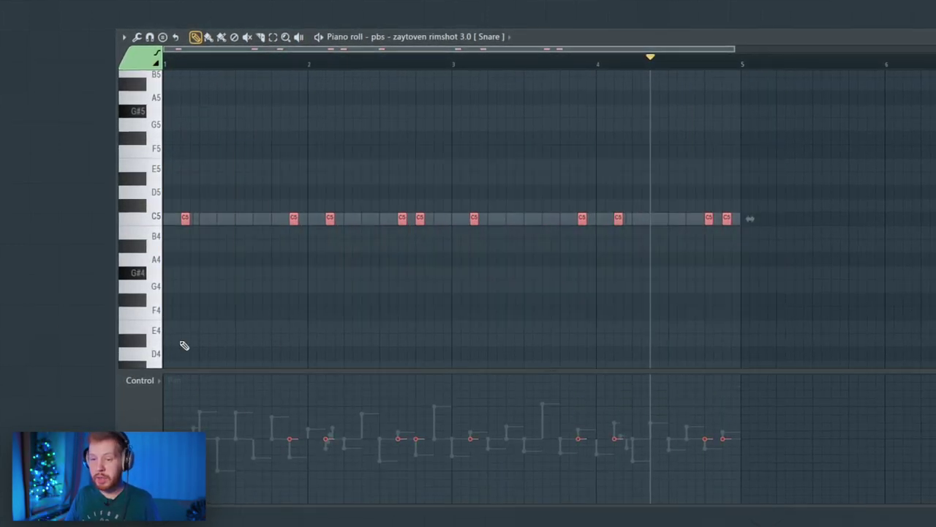
pyautogui.press('space')
pyautogui.click(290, 421)
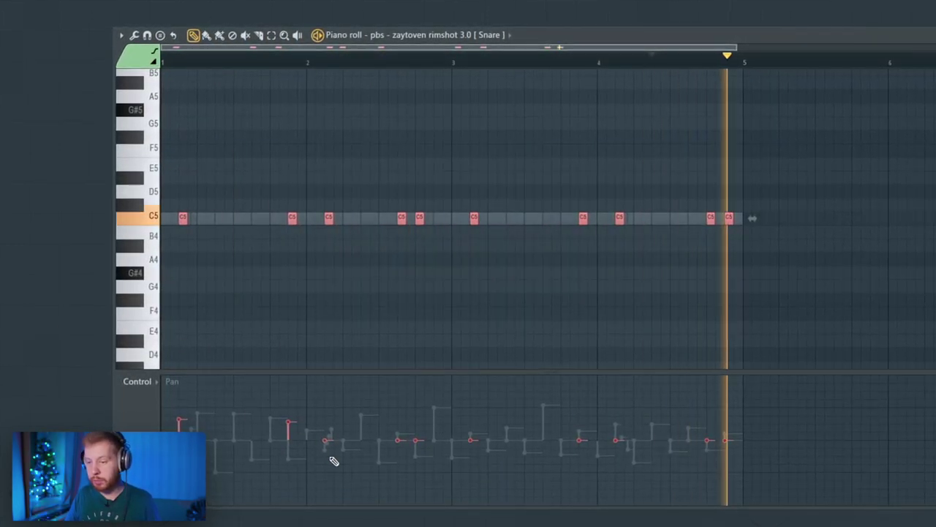
pyautogui.click(327, 463)
pyautogui.click(416, 457)
pyautogui.click(473, 428)
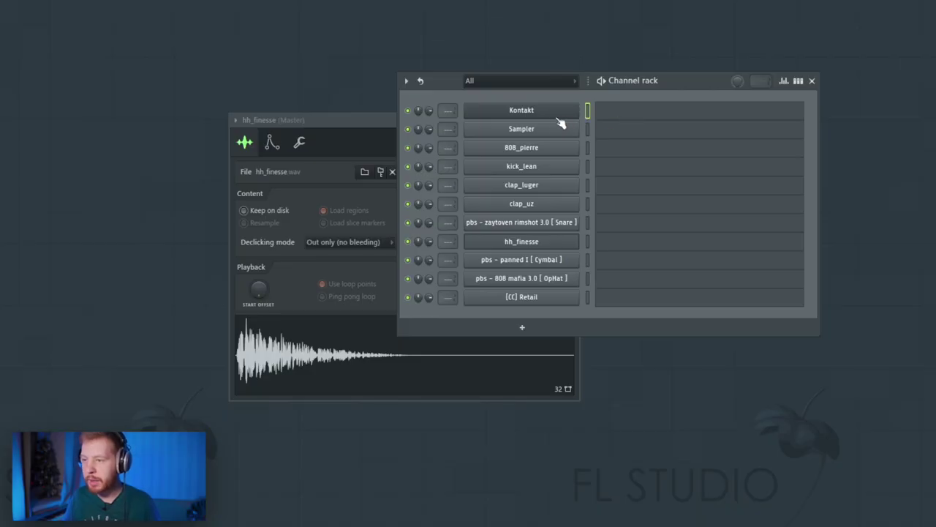
# Open the Kontakt channel and extend its bar 1 melody with D#5, C#5, B4 and B3 notes above and after the chord.
pyautogui.click(555, 114)
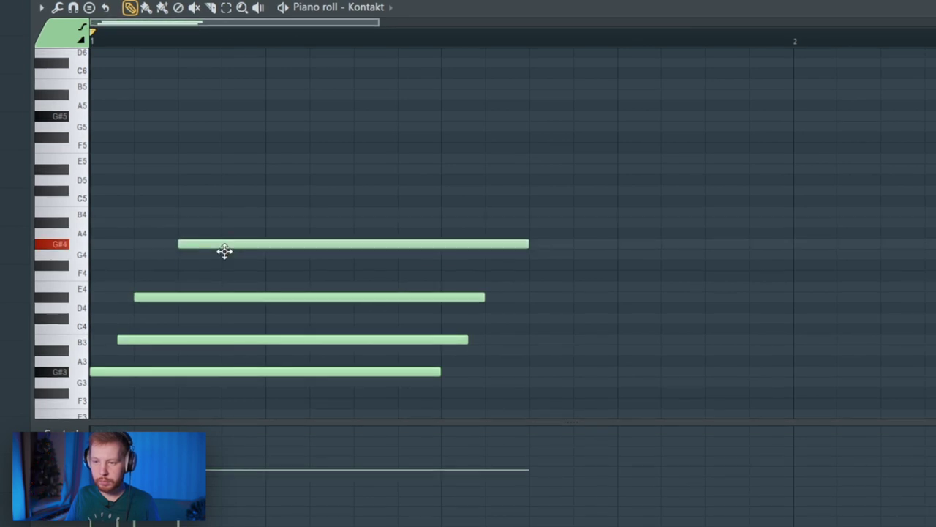
pyautogui.click(307, 165)
pyautogui.click(381, 203)
pyautogui.moveTo(381, 203); pyautogui.dragTo(409, 175)
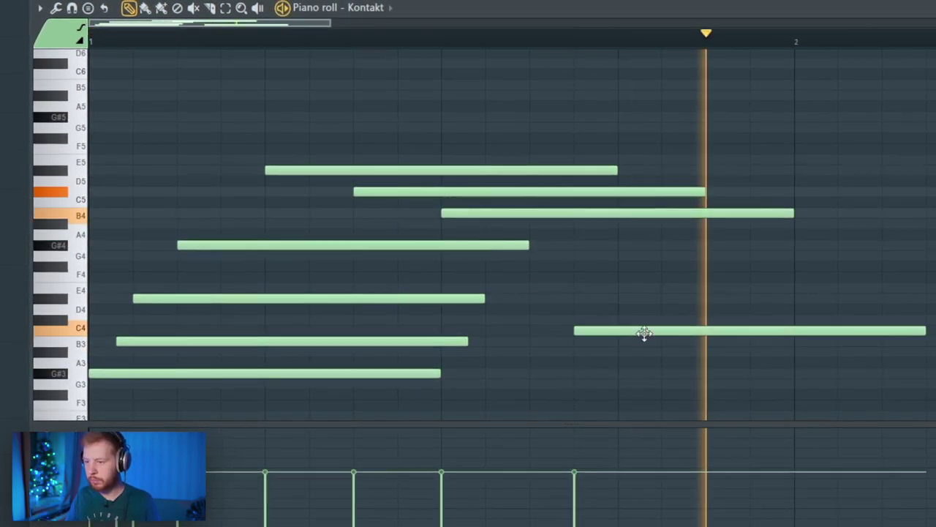
pyautogui.moveTo(644, 330); pyautogui.dragTo(652, 324)
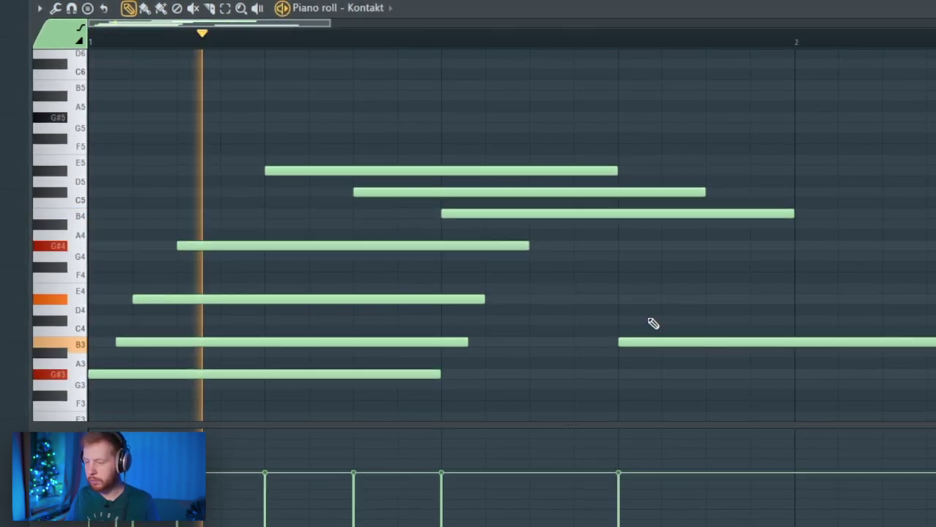
# Add a C#4 note beneath the C#5 melody note and nudge C#5 to start slightly after it.
pyautogui.scroll(-2, 643, 297)
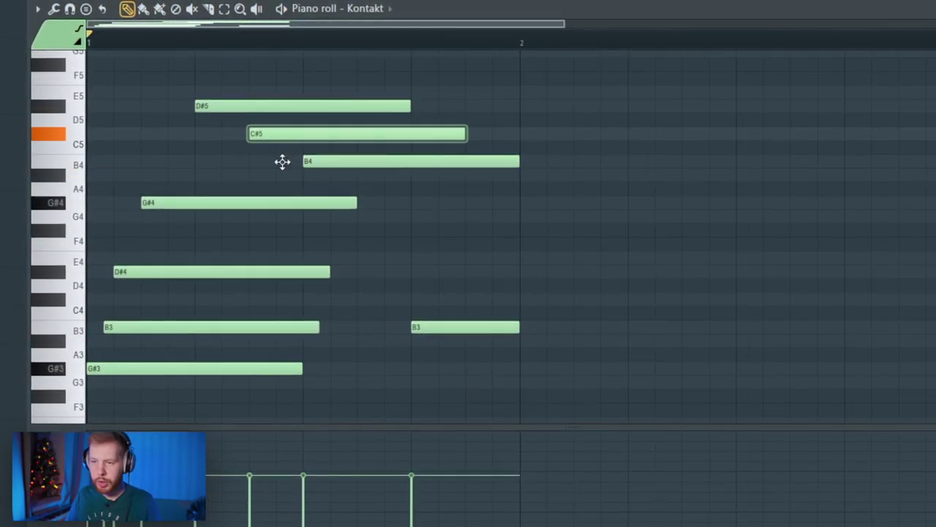
pyautogui.scroll(3, 257, 289)
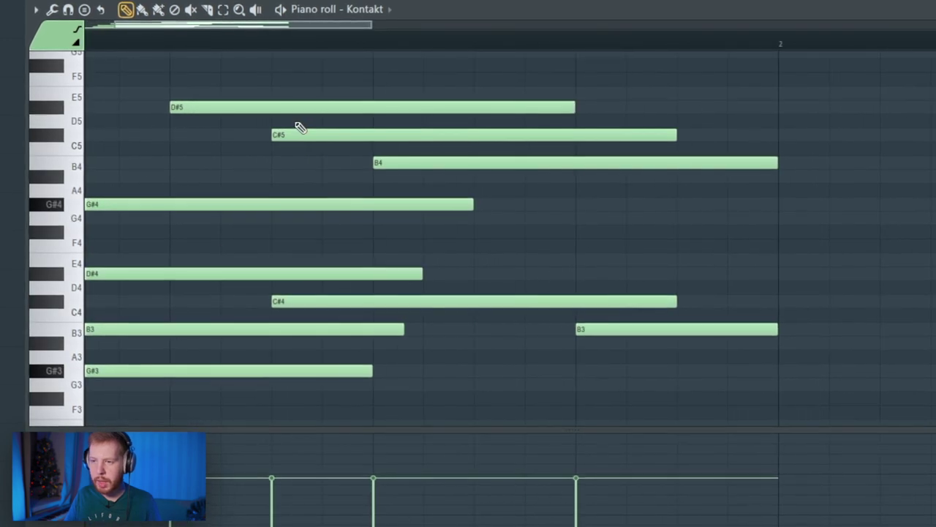
pyautogui.click(295, 147)
pyautogui.moveTo(288, 138); pyautogui.dragTo(293, 139)
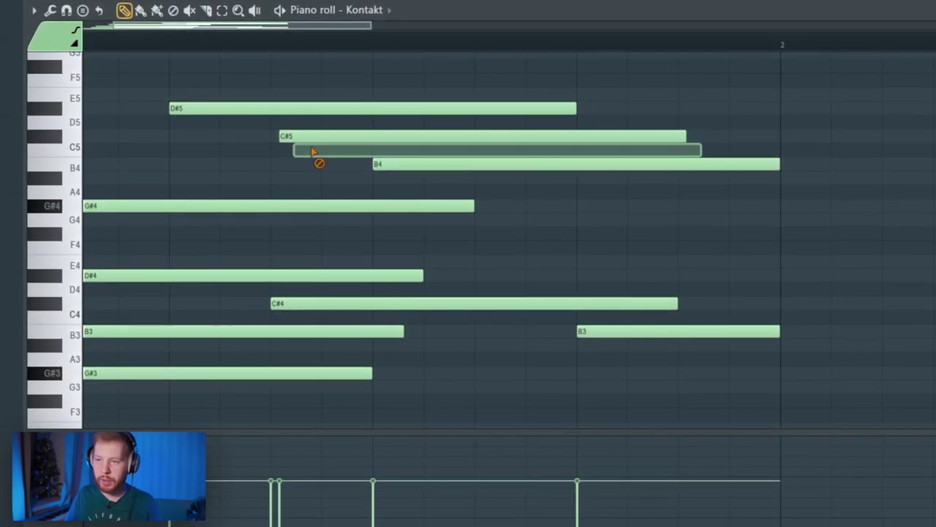
pyautogui.rightClick(315, 151)
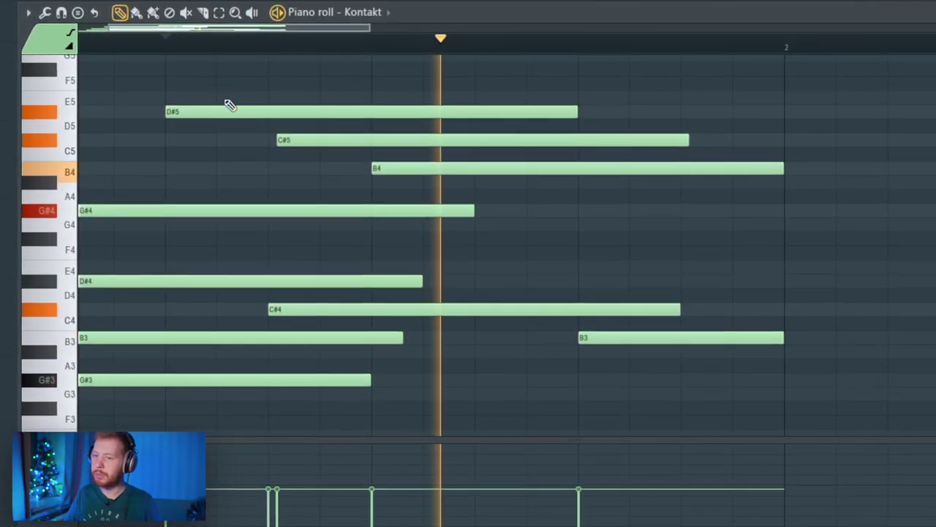
# Add two F#3 bass notes to bar 2 of the Kontakt melody, with G#4, D#5 and D#4 notes above them.
pyautogui.scroll(-3, 398, 278)
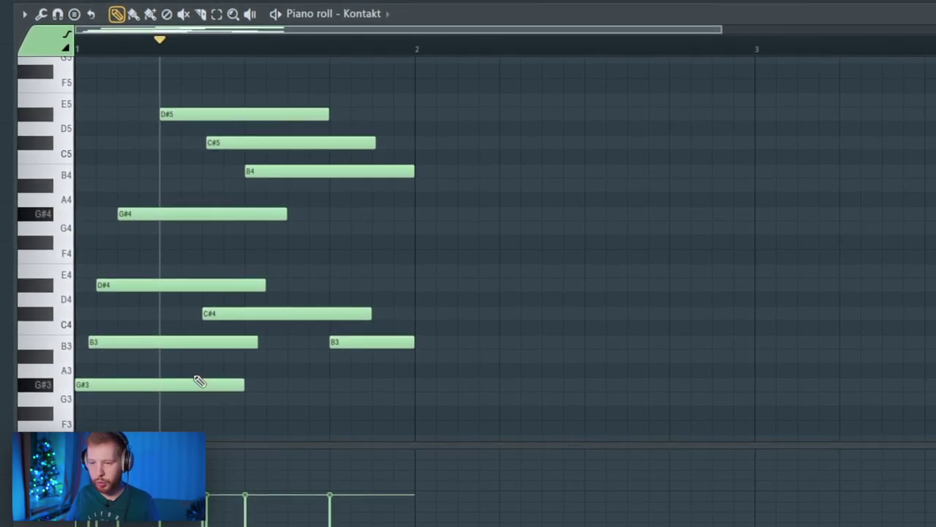
pyautogui.moveTo(405, 388); pyautogui.dragTo(449, 407)
pyautogui.moveTo(688, 333); pyautogui.dragTo(687, 415)
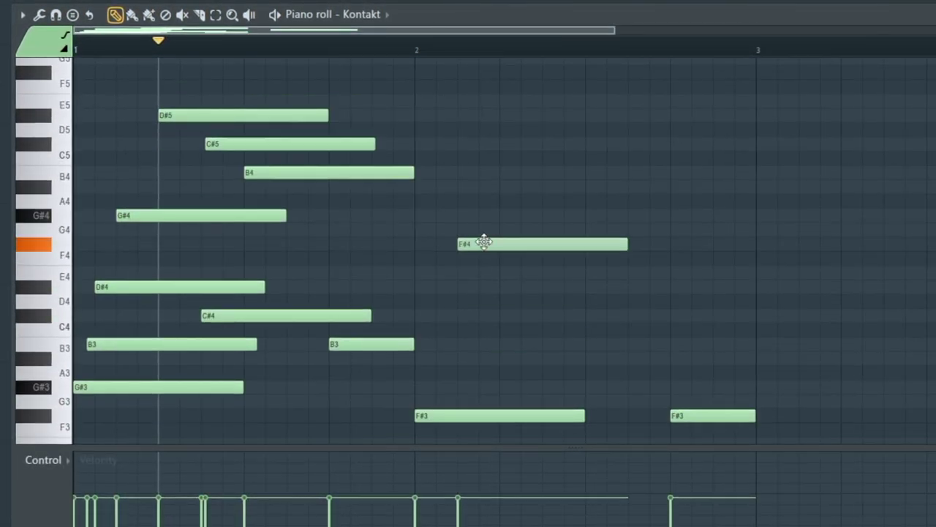
pyautogui.moveTo(485, 240); pyautogui.dragTo(483, 215)
pyautogui.click(530, 115)
pyautogui.moveTo(533, 280); pyautogui.dragTo(539, 287)
# Complete bar 2 with C#5, F#4 and two B4 notes, trim the last B4 to the bar's end, and play it.
pyautogui.click(575, 143)
pyautogui.moveTo(618, 178); pyautogui.dragTo(619, 244)
pyautogui.click(624, 178)
pyautogui.press('space')
pyautogui.press('space')
pyautogui.click(715, 208)
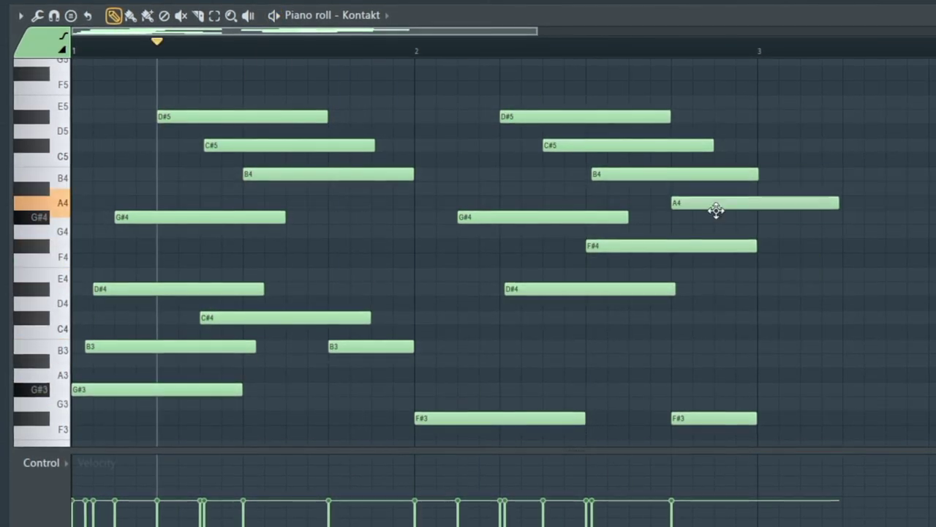
pyautogui.moveTo(715, 208); pyautogui.dragTo(715, 177)
pyautogui.moveTo(838, 176); pyautogui.dragTo(757, 176)
pyautogui.press('space')
# Duplicate the two-bar melody into bars 3 and 4, delete unwanted copied notes, and play the result.
pyautogui.moveTo(76, 62); pyautogui.dragTo(388, 418)
pyautogui.hotkey('ctrl', 'b')
pyautogui.click(784, 359)
pyautogui.rightClick(804, 251)
pyautogui.rightClick(812, 194)
pyautogui.press('space')
# Rework bars 3 and 4 with long E3 and D#3 bass notes, a C#4 note and a closing F#5 note.
pyautogui.moveTo(837, 353)
pyautogui.mouseDown()
pyautogui.moveTo(931, 352)
pyautogui.moveTo(855, 334)
pyautogui.mouseUp()
pyautogui.rightClick(773, 351)
pyautogui.click(720, 368)
pyautogui.click(764, 295)
pyautogui.press('space')
pyautogui.click(771, 196)
pyautogui.moveTo(809, 225)
pyautogui.mouseDown()
pyautogui.moveTo(823, 239)
pyautogui.moveTo(813, 398)
pyautogui.mouseUp()
pyautogui.click(841, 251)
pyautogui.moveTo(915, 254); pyautogui.dragTo(912, 253)
pyautogui.click(830, 326)
pyautogui.click(899, 153)
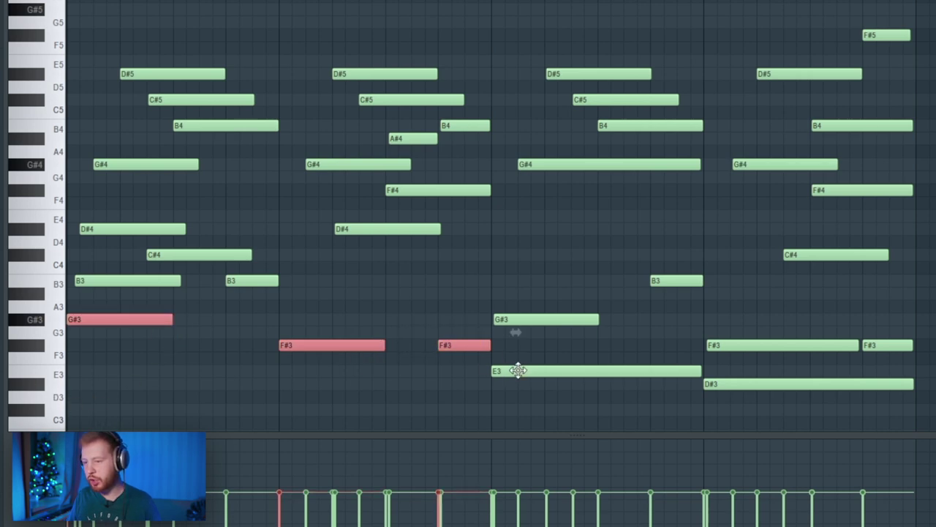
pyautogui.rightClick(784, 310)
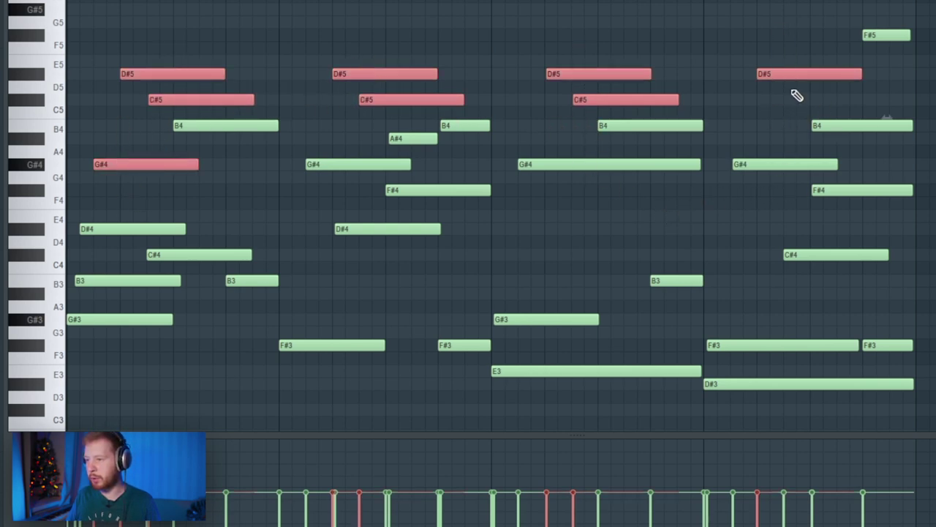
pyautogui.hotkey('ctrl', 'd')
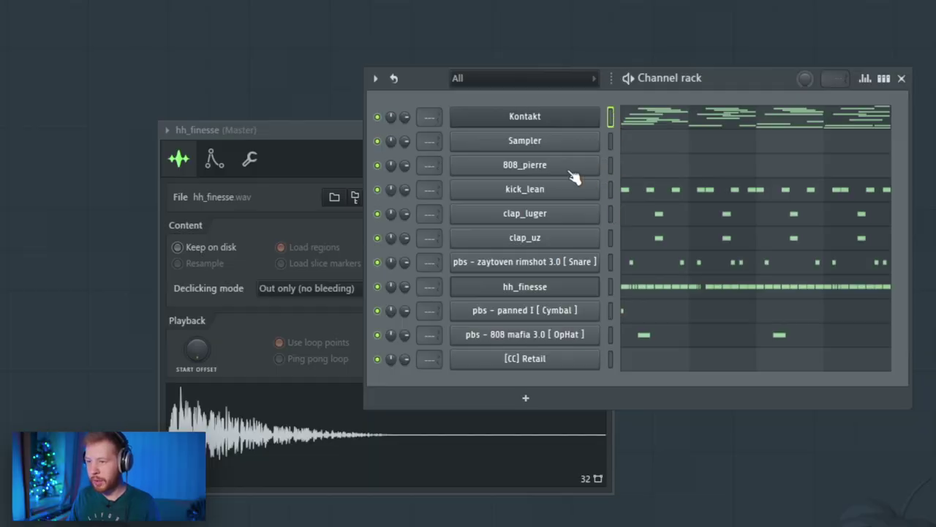
# Open the 808_pierre piano roll and place three G#5 notes in bar 1 and an F#5 note in bar 2.
pyautogui.click(571, 175)
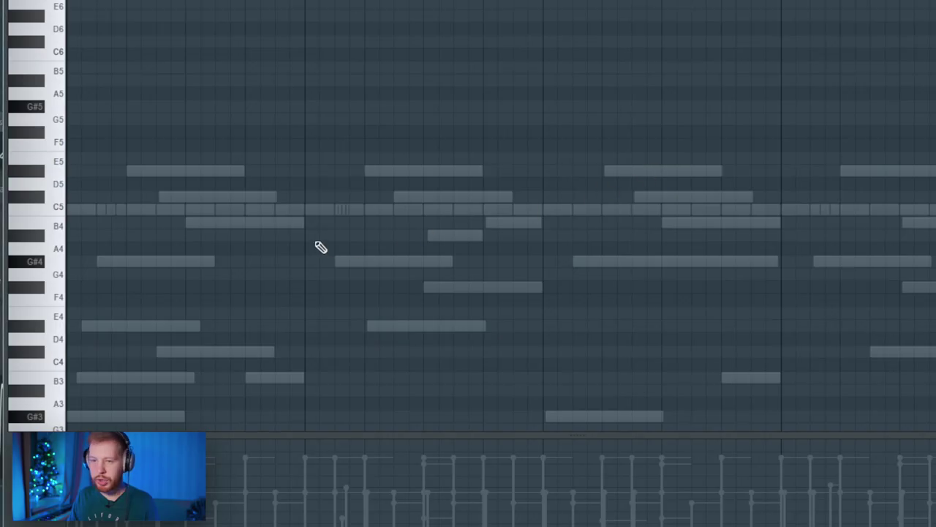
pyautogui.scroll(-4, 125, 121)
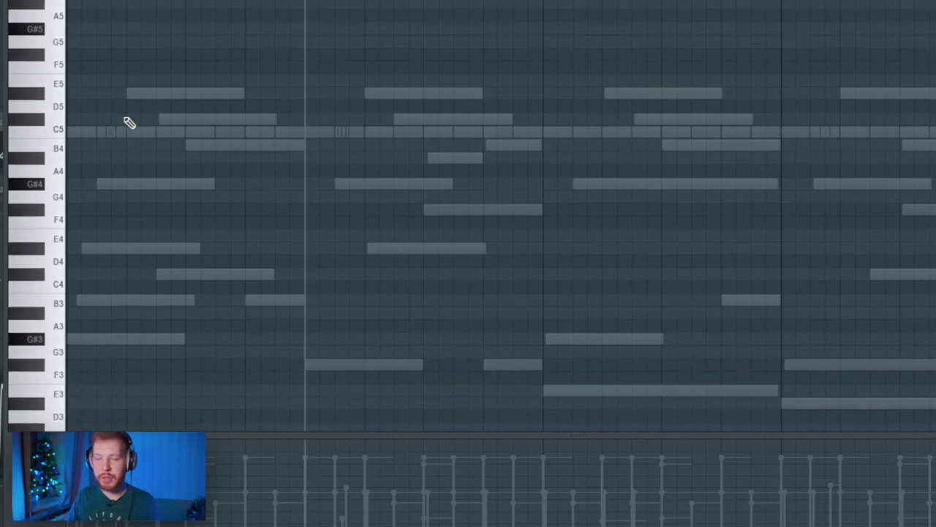
pyautogui.scroll(2, 184, 174)
pyautogui.scroll(2, 285, 144)
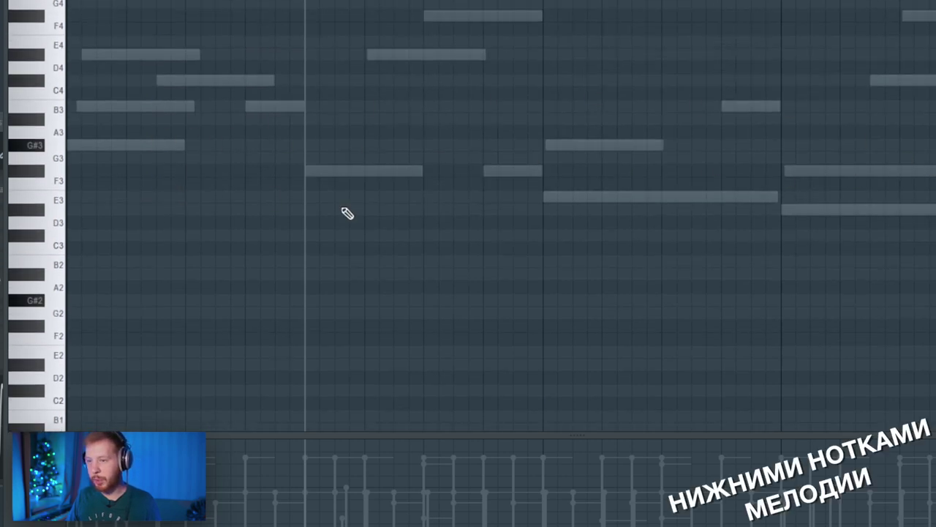
pyautogui.scroll(9, 134, 197)
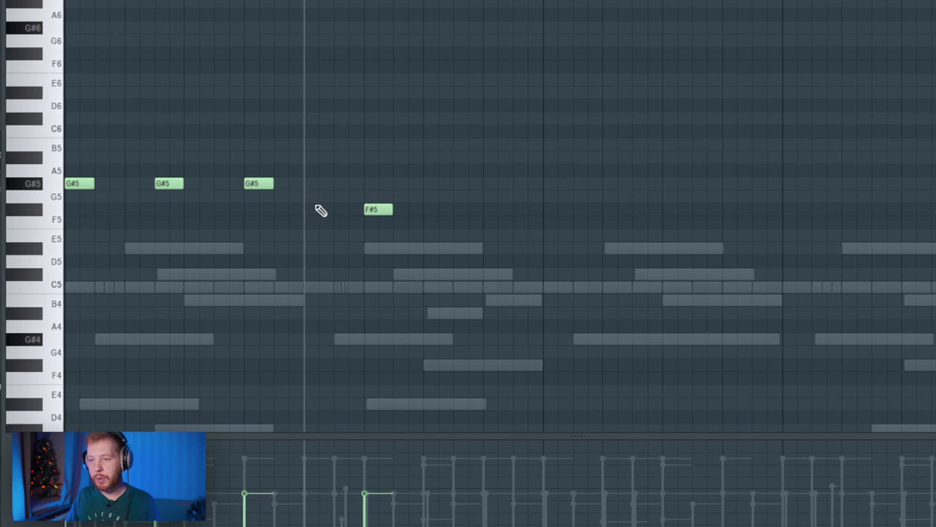
# Add a G#4 note to the 808 line just before the F#5 in bar 2 and play the line.
pyautogui.press('space')
pyautogui.press('space')
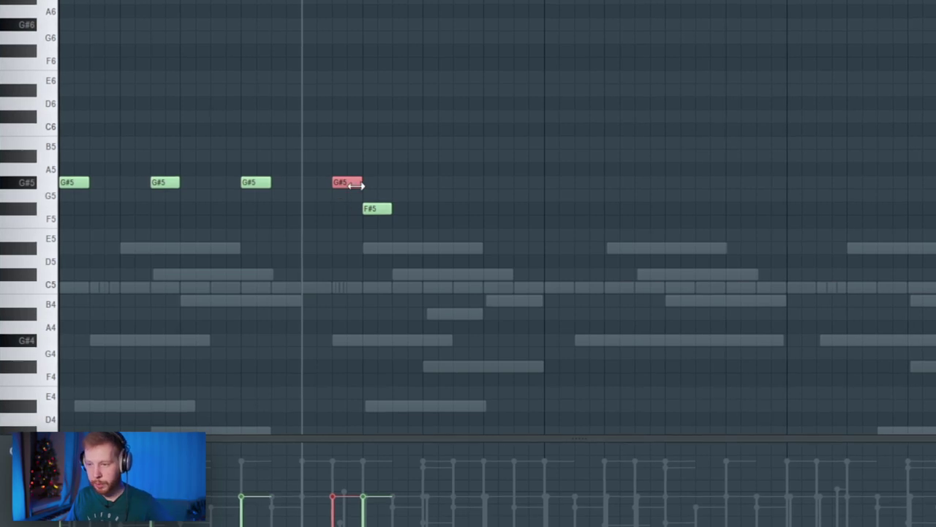
pyautogui.press('space')
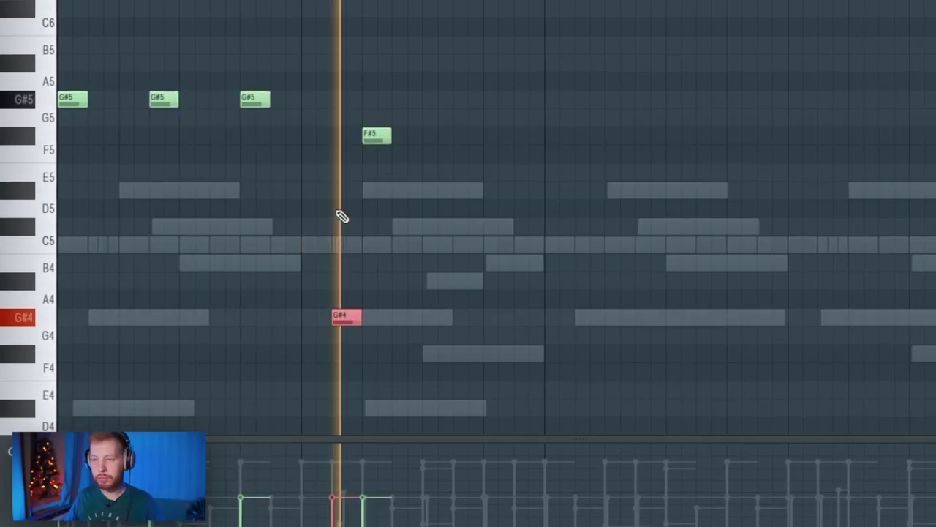
pyautogui.press('space')
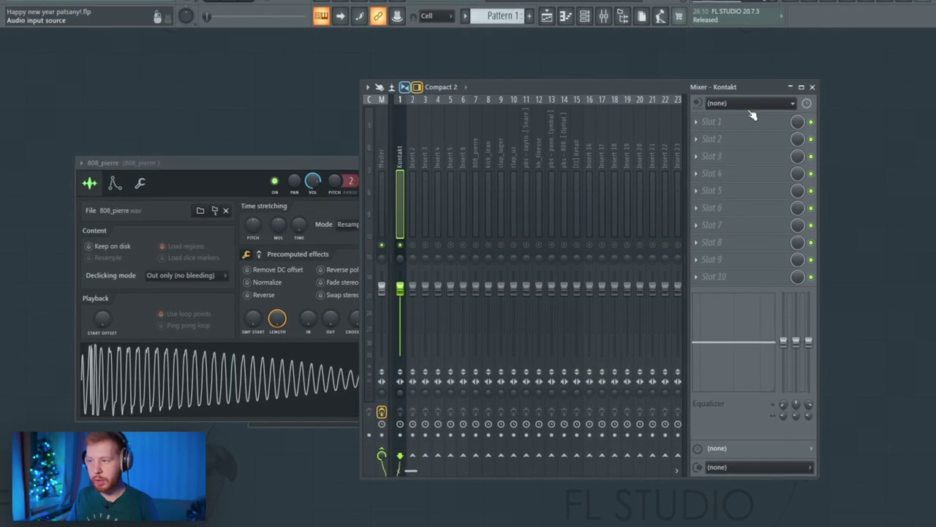
# Load ValhallaVintageVerb into effect slot 2 of the Kontakt mixer track.
pyautogui.click(737, 140)
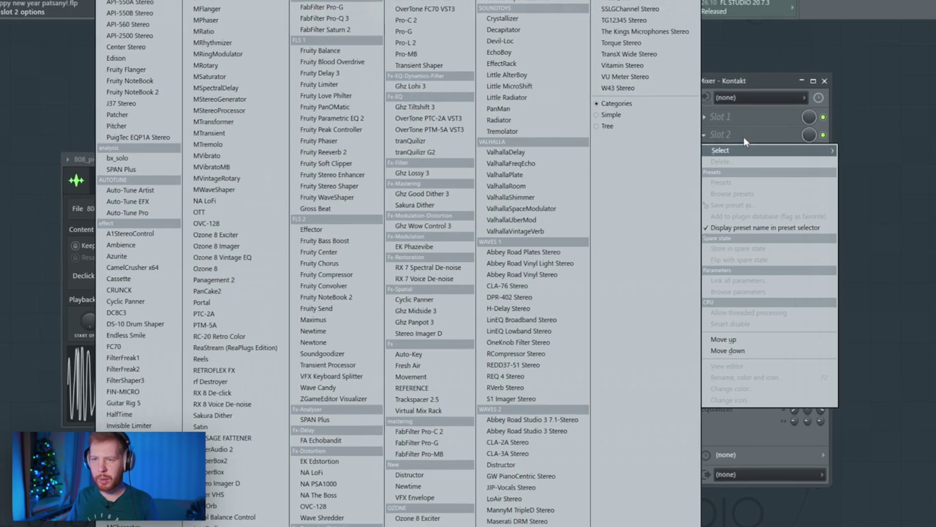
pyautogui.click(524, 229)
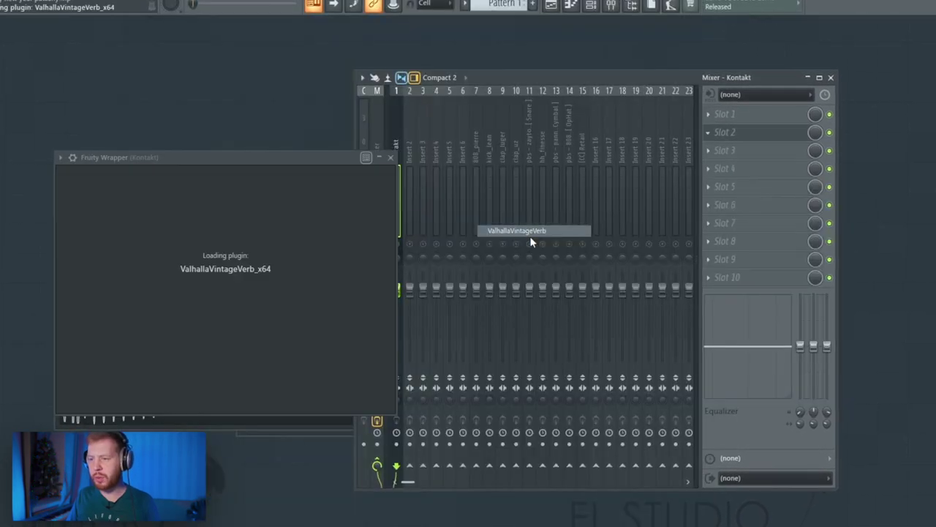
pyautogui.moveTo(226, 132); pyautogui.dragTo(392, 138)
# Choose the Fat Snare Hall preset for the Kontakt reverb and lower its mix.
pyautogui.click(684, 412)
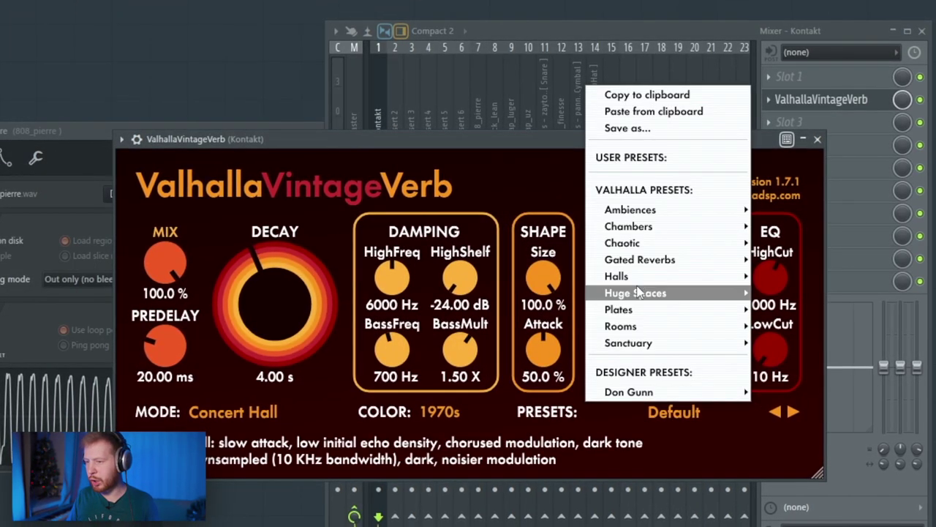
pyautogui.moveTo(629, 276)
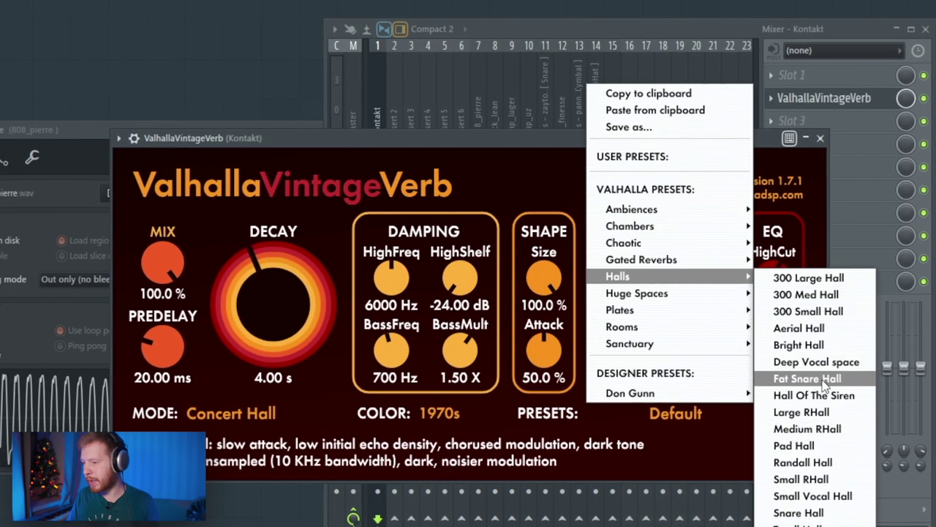
pyautogui.click(805, 376)
pyautogui.moveTo(157, 270); pyautogui.dragTo(192, 408)
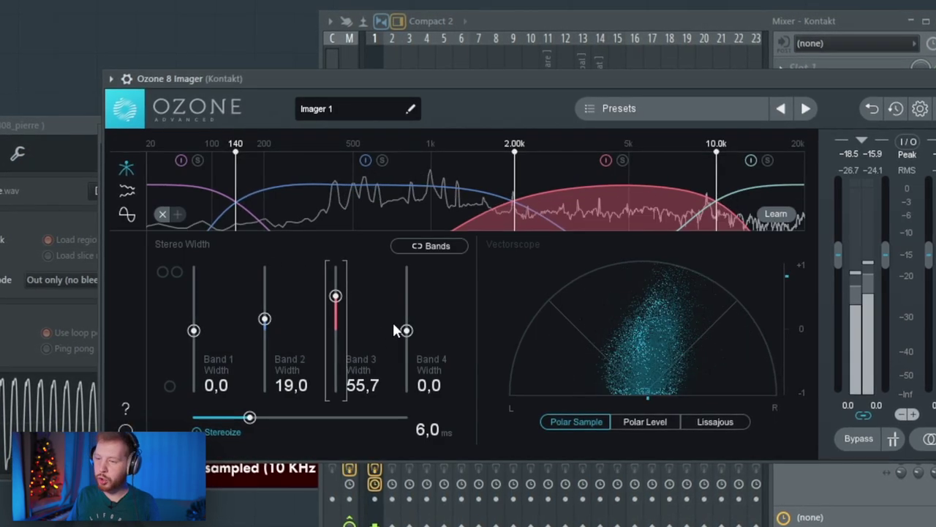
# Fine-tune the stereo width of bands 3 and 2 in the Kontakt track's Ozone 8 Imager.
pyautogui.moveTo(334, 297)
pyautogui.mouseDown()
pyautogui.moveTo(328, 291)
pyautogui.moveTo(330, 298)
pyautogui.mouseUp()
pyautogui.moveTo(268, 317); pyautogui.dragTo(265, 313)
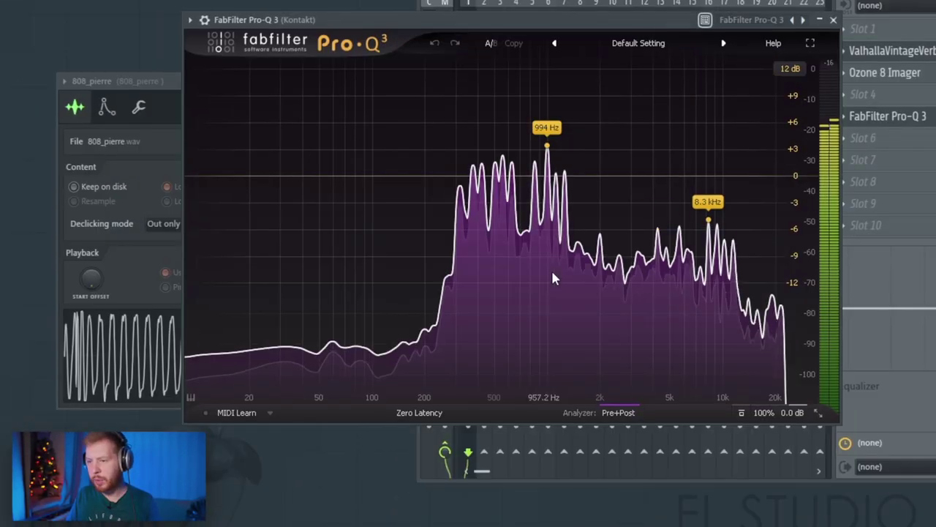
# Add a dynamic bell cut of -4.49 dB at about 948 Hz with Q 1.7 to the Kontakt track's Pro-Q 3.
pyautogui.moveTo(543, 178); pyautogui.dragTo(544, 215)
pyautogui.scroll(3, 544, 214)
pyautogui.rightClick(544, 214)
pyautogui.click(601, 257)
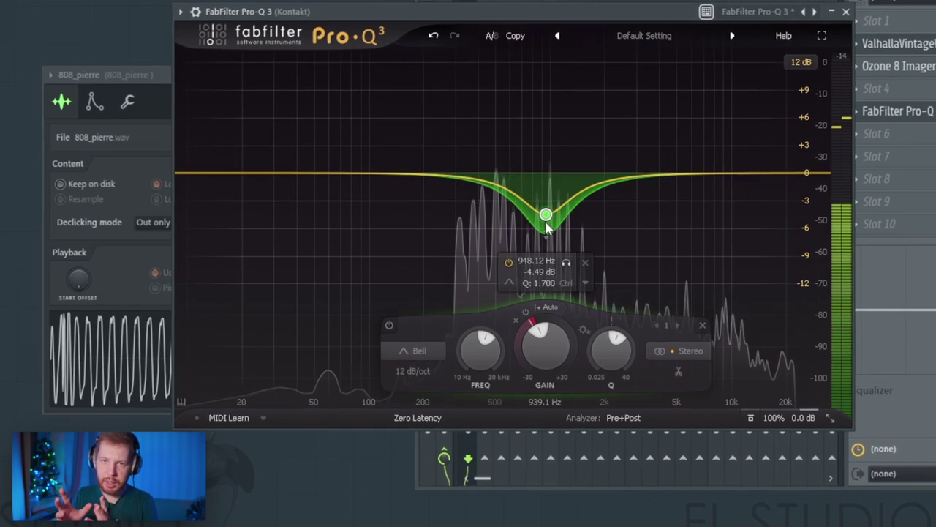
# Add a 48 dB/oct high cut at about 12.7 kHz to the Kontakt equalizer and close it.
pyautogui.doubleClick(774, 181)
pyautogui.moveTo(774, 172); pyautogui.dragTo(733, 176)
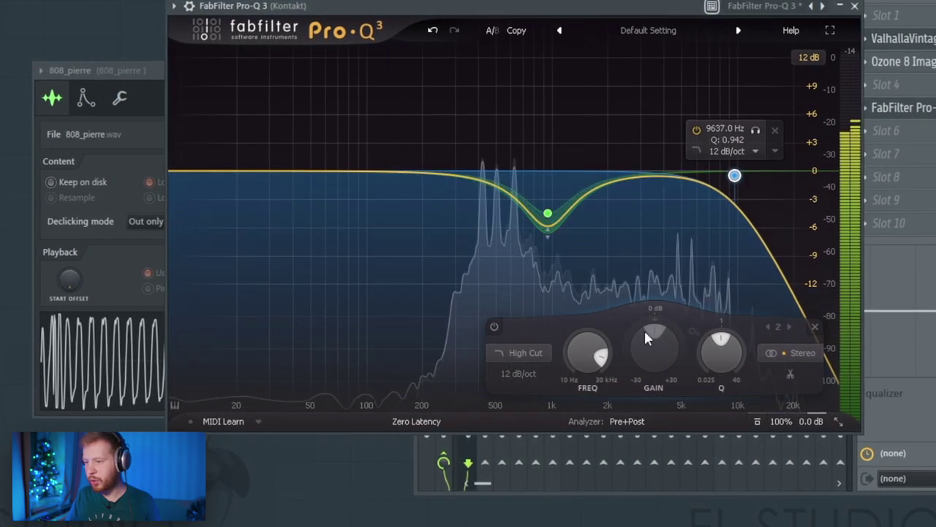
pyautogui.moveTo(756, 130); pyautogui.dragTo(779, 134)
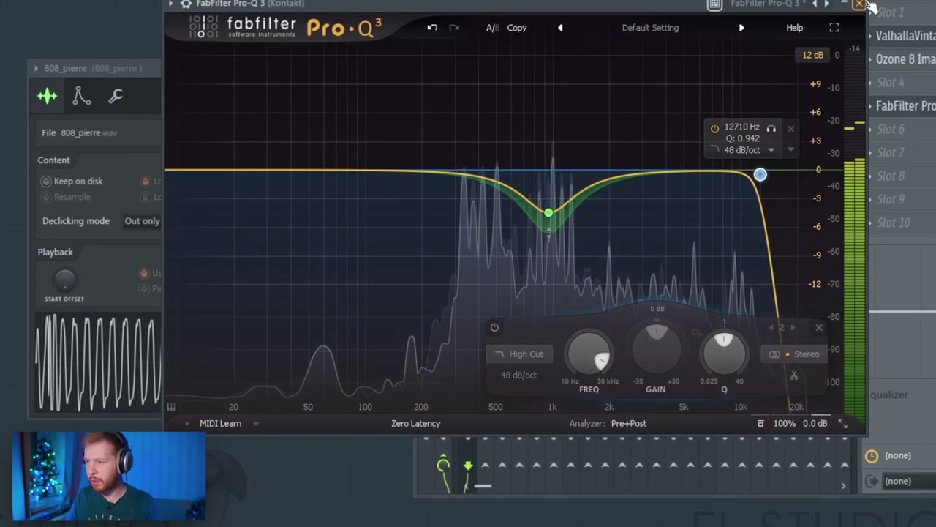
pyautogui.click(856, 5)
# Load HalfTime into slot 6 of the Kontakt track with a 1/4 loop and raise the track's volume.
pyautogui.click(893, 136)
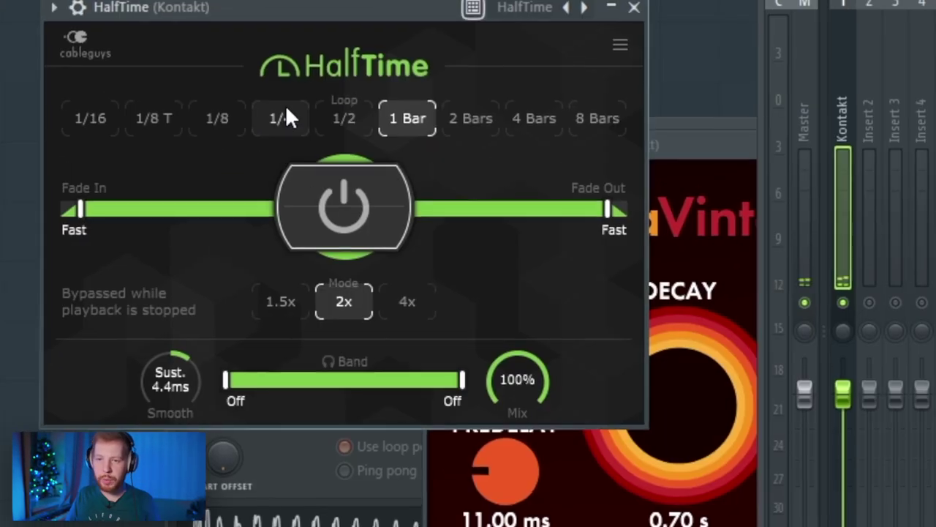
pyautogui.click(286, 115)
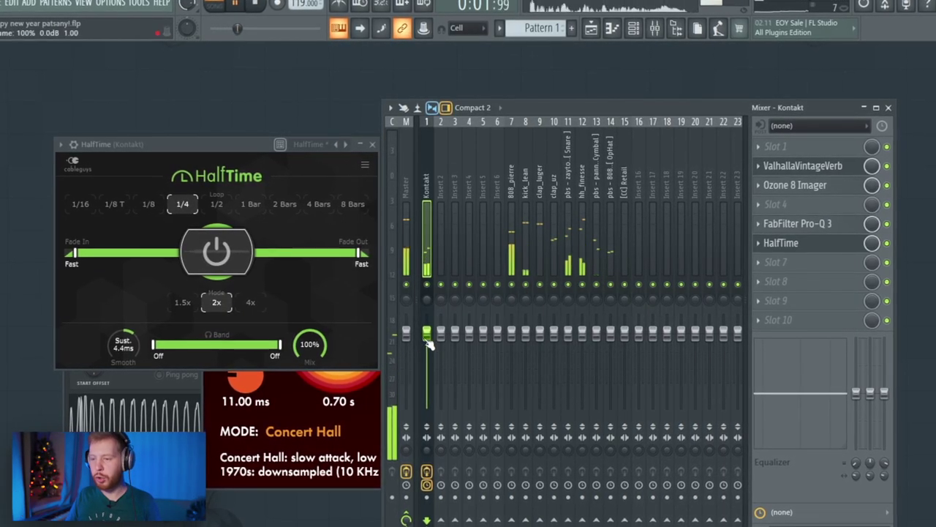
pyautogui.moveTo(427, 334); pyautogui.dragTo(428, 321)
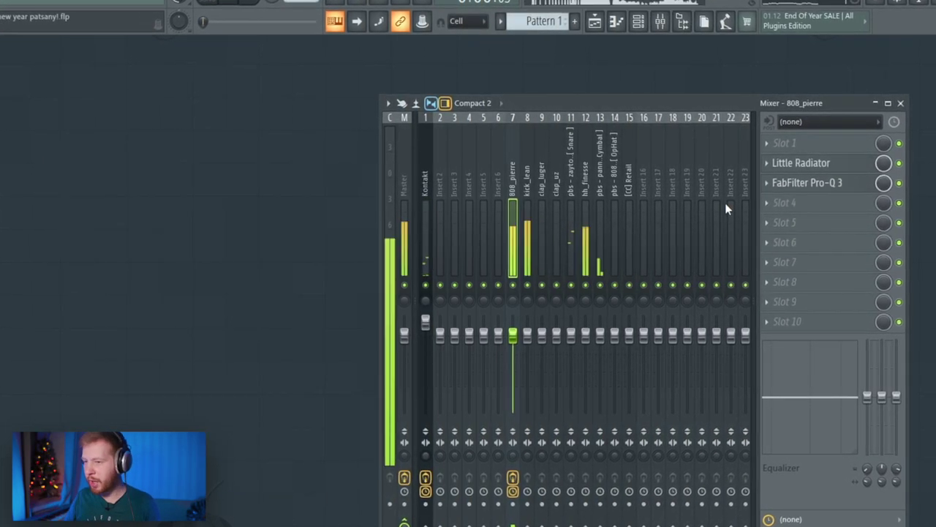
# Set the heat of the 808_pierre track's Little Radiator to 1.20 dB and switch off its noise.
pyautogui.click(833, 163)
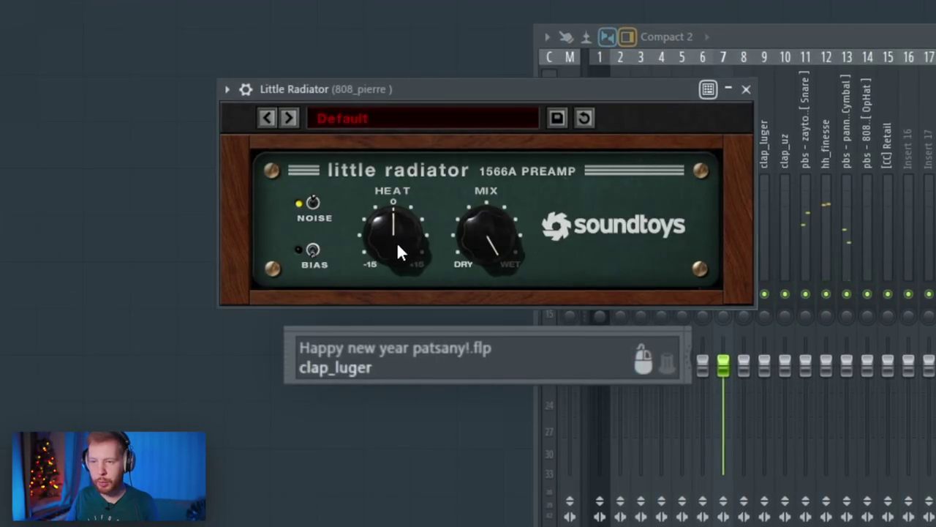
pyautogui.moveTo(396, 252); pyautogui.dragTo(397, 240)
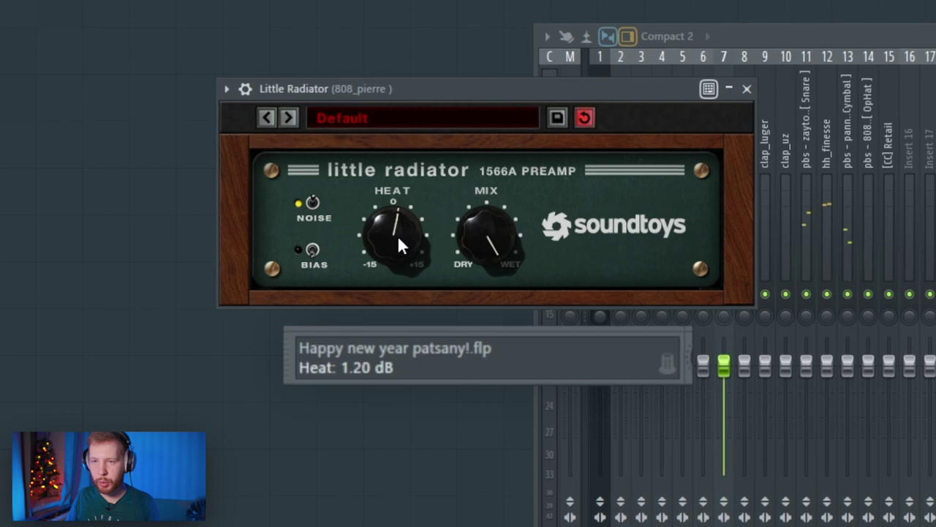
pyautogui.moveTo(479, 95); pyautogui.dragTo(535, 97)
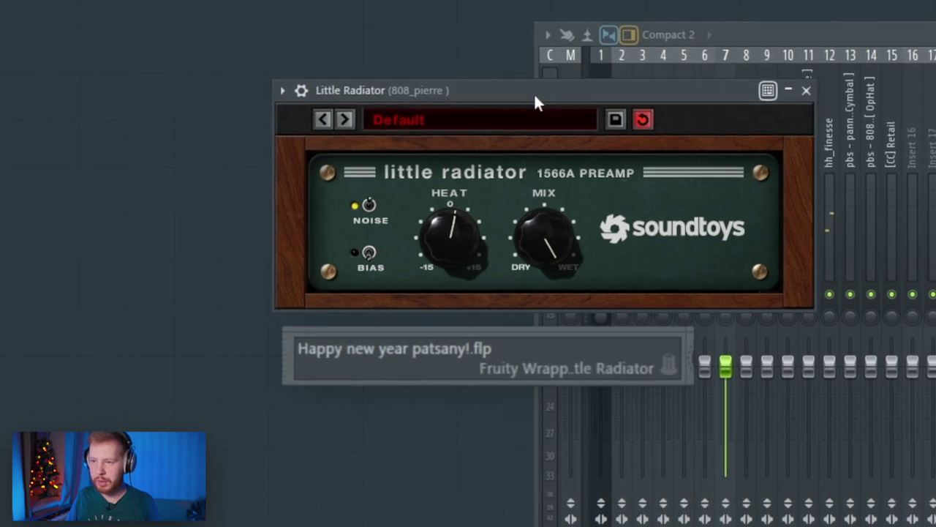
pyautogui.click(370, 203)
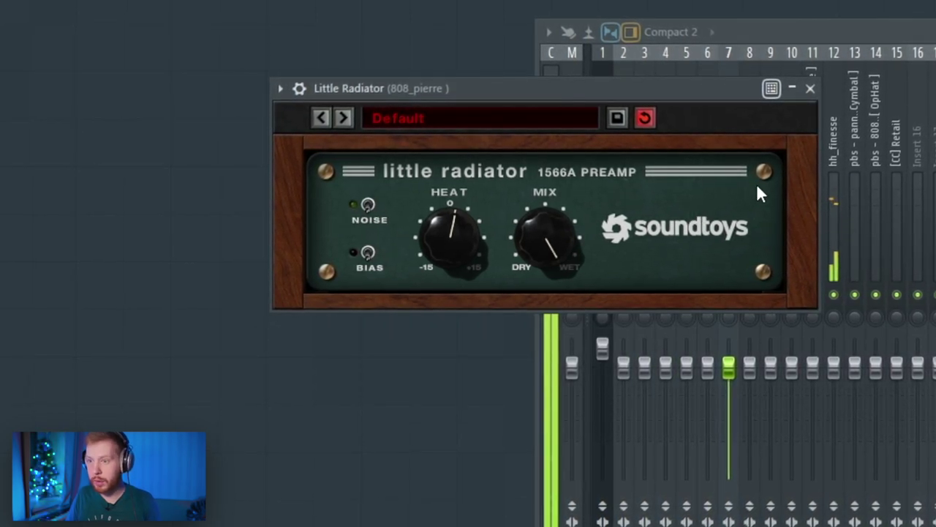
pyautogui.click(810, 88)
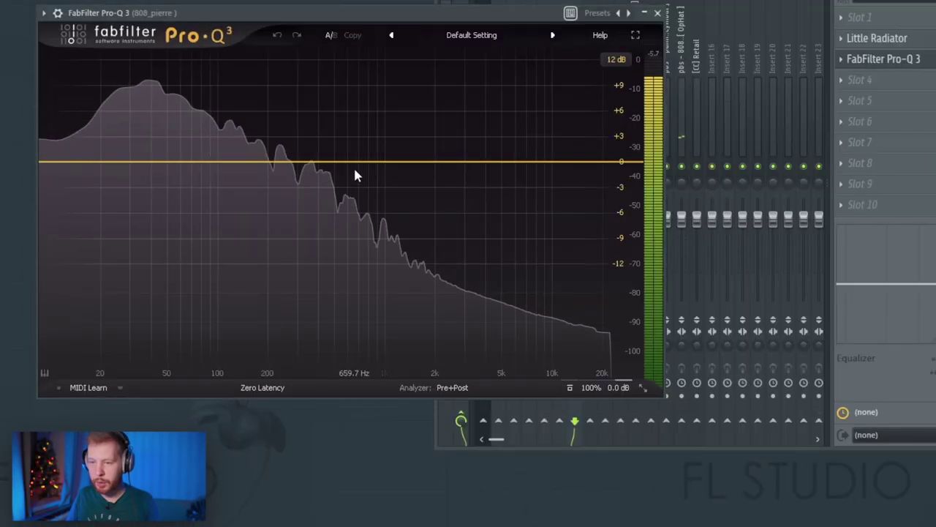
# Add a midrange cut to the 808_pierre track's FabFilter Pro-Q 3.
pyautogui.moveTo(355, 176); pyautogui.dragTo(384, 241)
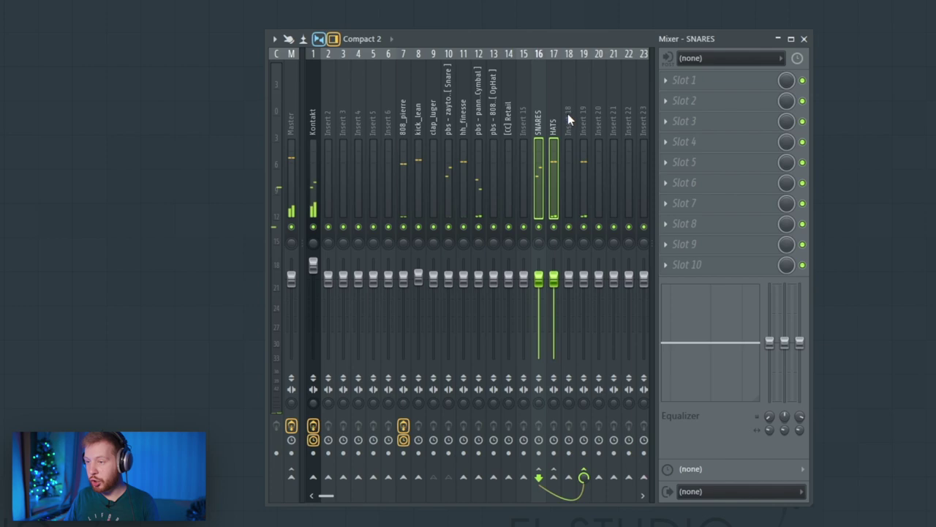
# Color mixer track Insert 18 red, leaving its name unchanged.
pyautogui.click(567, 114)
pyautogui.press('F2')
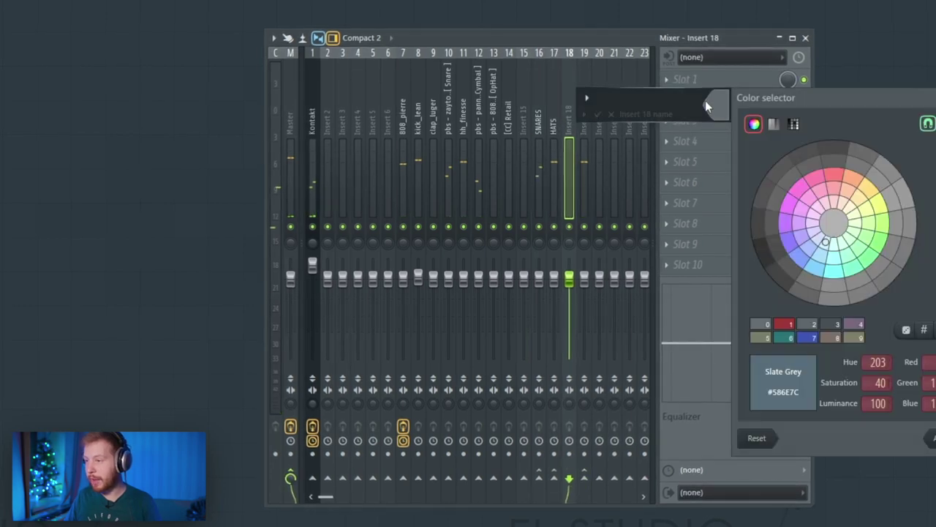
pyautogui.click(840, 178)
pyautogui.press('Return')
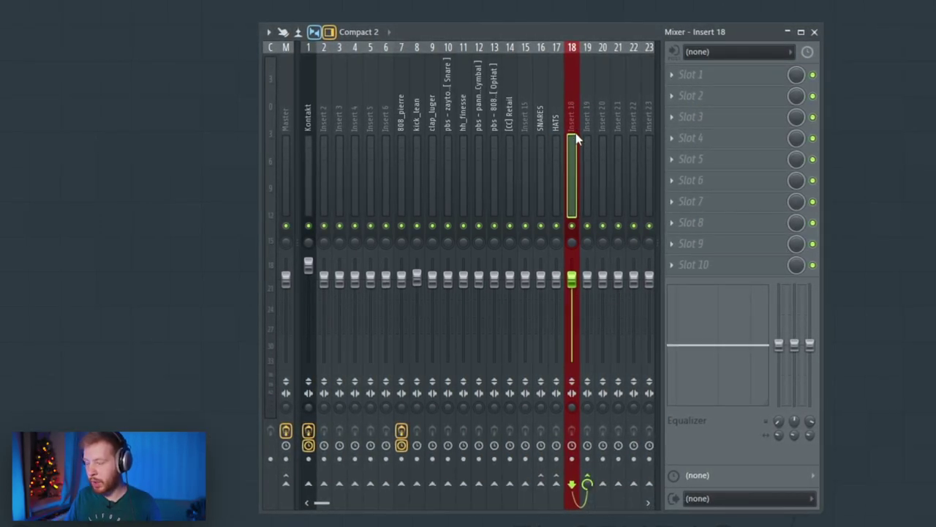
# Load ValhallaVintageVerb on Insert 18 with the Fat Snare Hall preset.
pyautogui.click(479, 203)
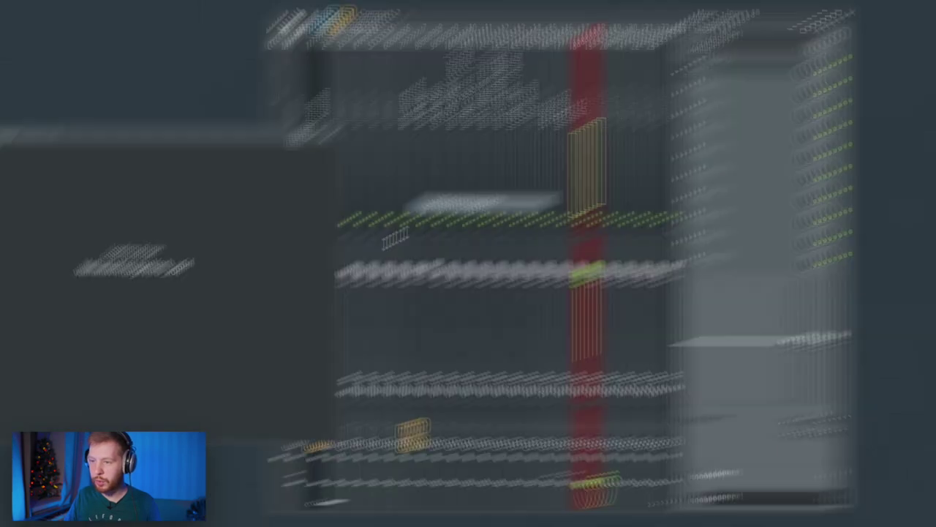
pyautogui.click(808, 295)
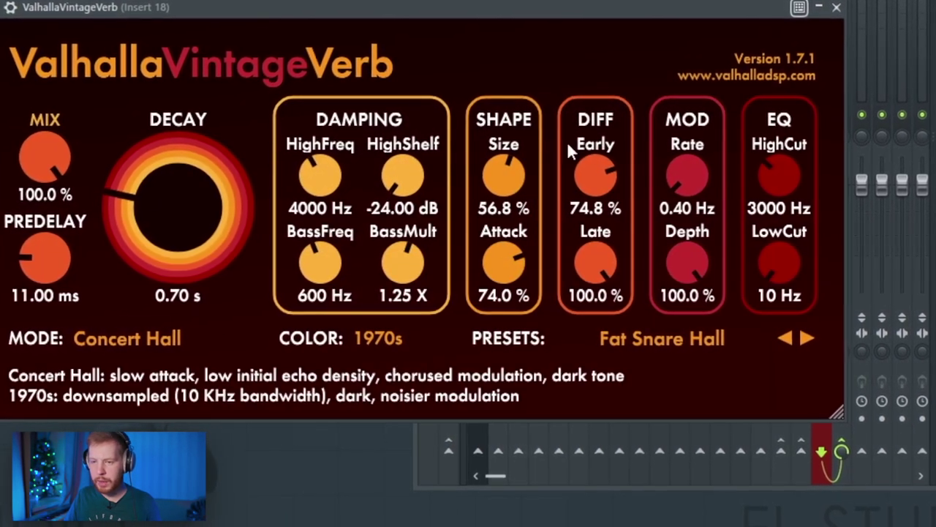
# Send the clap_luger and panned Cymbal mixer tracks to the Insert 18 reverb at reduced send levels.
pyautogui.click(836, 8)
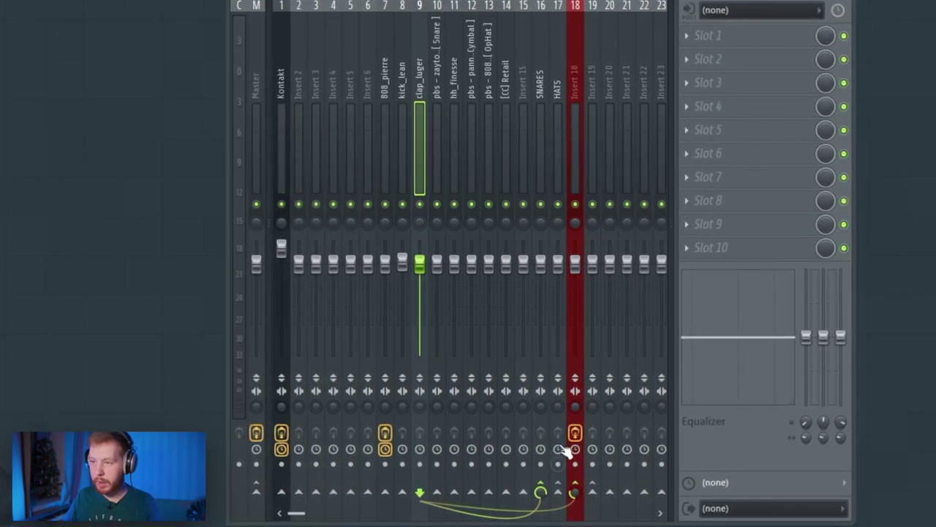
pyautogui.click(474, 72)
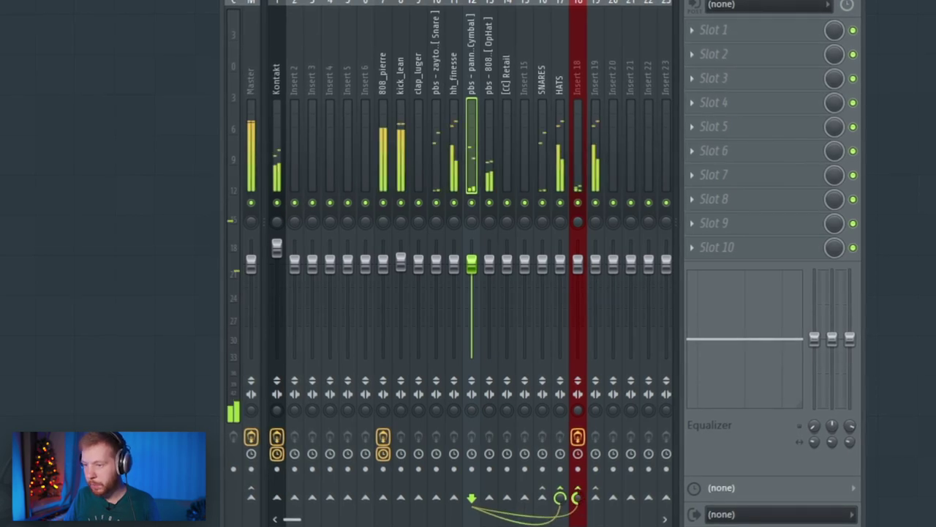
pyautogui.click(419, 66)
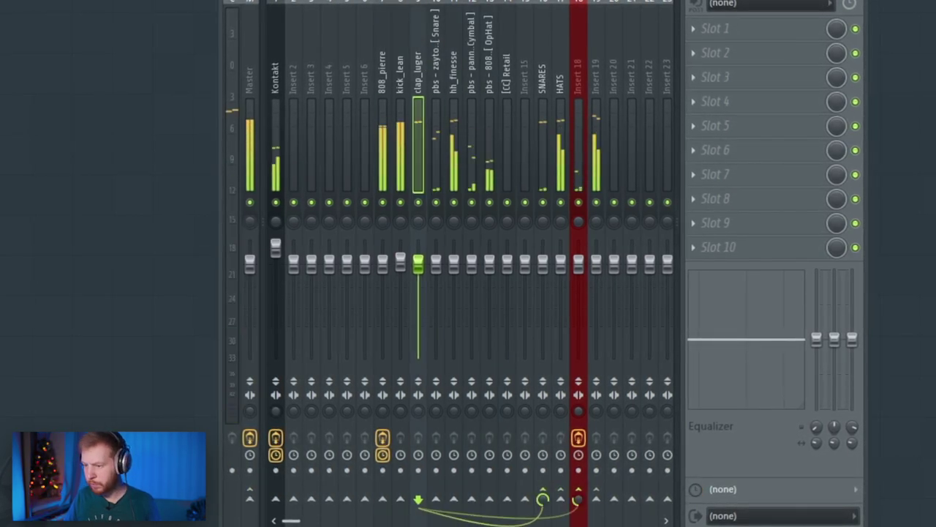
# In FabFilter Pro-Q 3 on Insert 18, cut about 9.5 dB around 1043 Hz and roll off the lows.
pyautogui.click(578, 73)
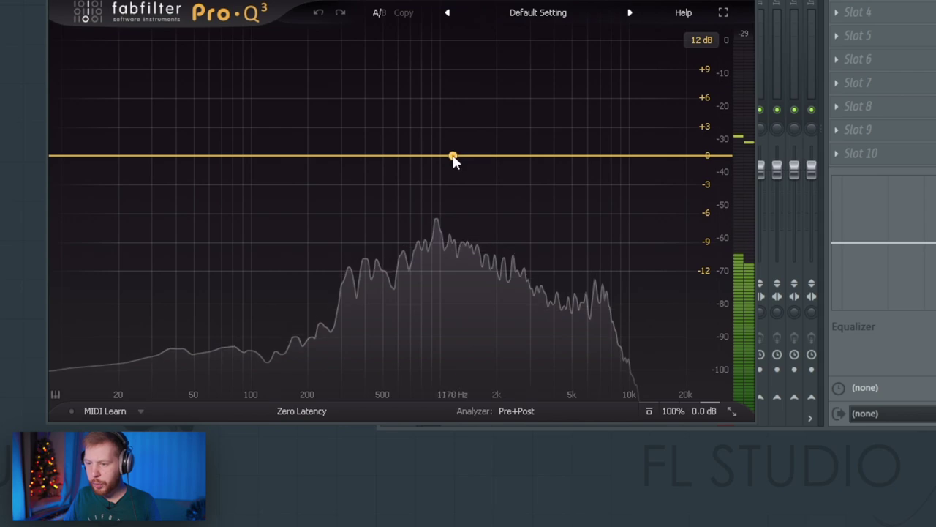
pyautogui.moveTo(454, 161); pyautogui.dragTo(444, 248)
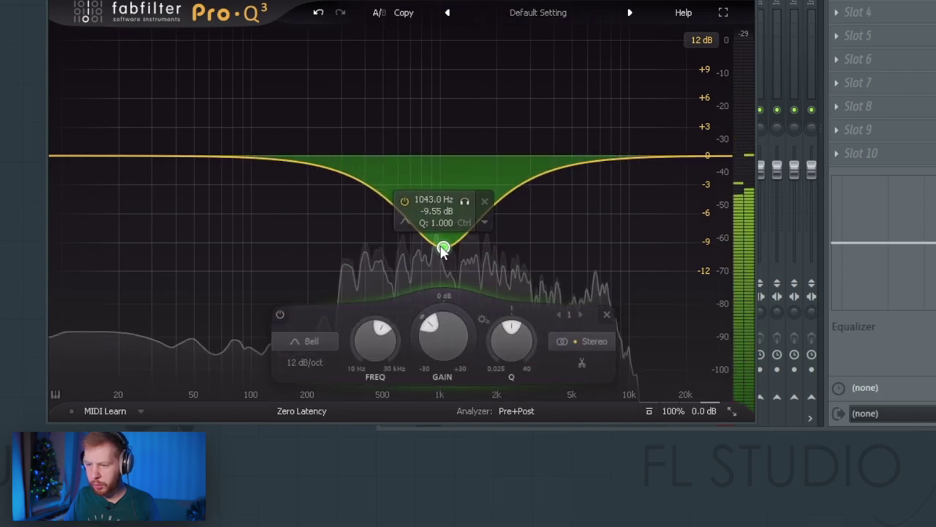
pyautogui.moveTo(72, 155); pyautogui.dragTo(357, 160)
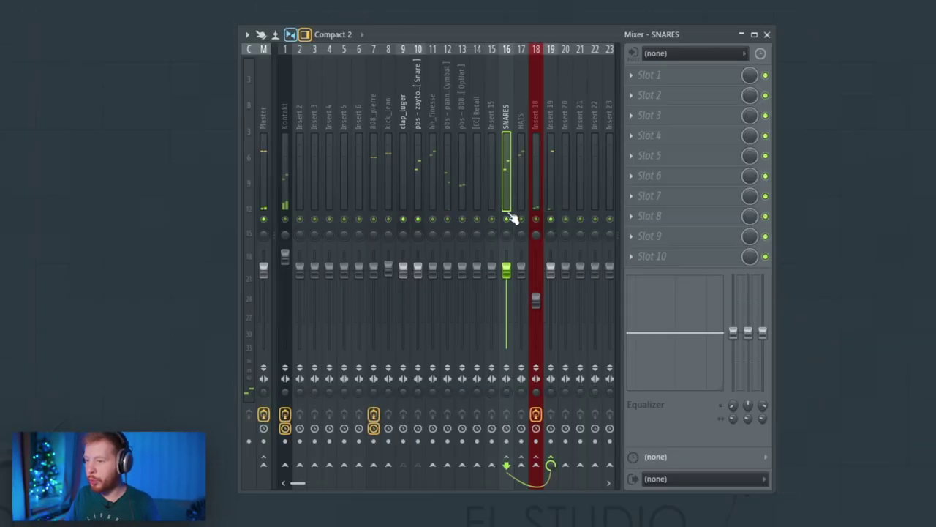
# Load Ozone 8 Imager on the SNARES track's slot 2, widening band 2 to 29.1 and band 3 to 55.7.
pyautogui.click(673, 109)
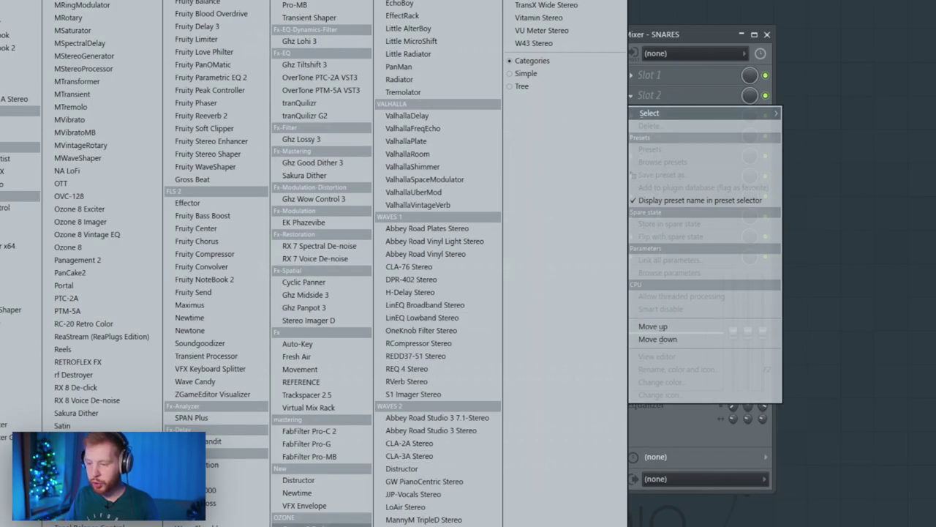
pyautogui.click(80, 221)
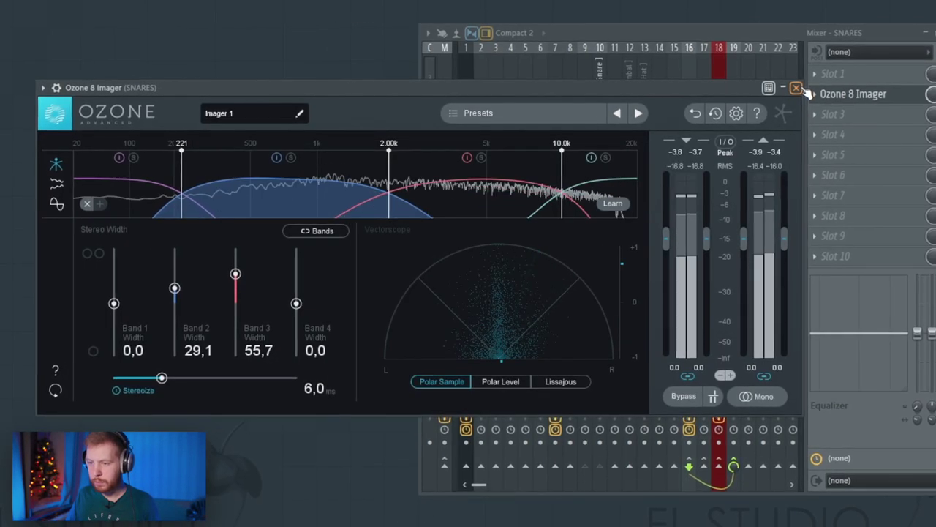
pyautogui.click(795, 87)
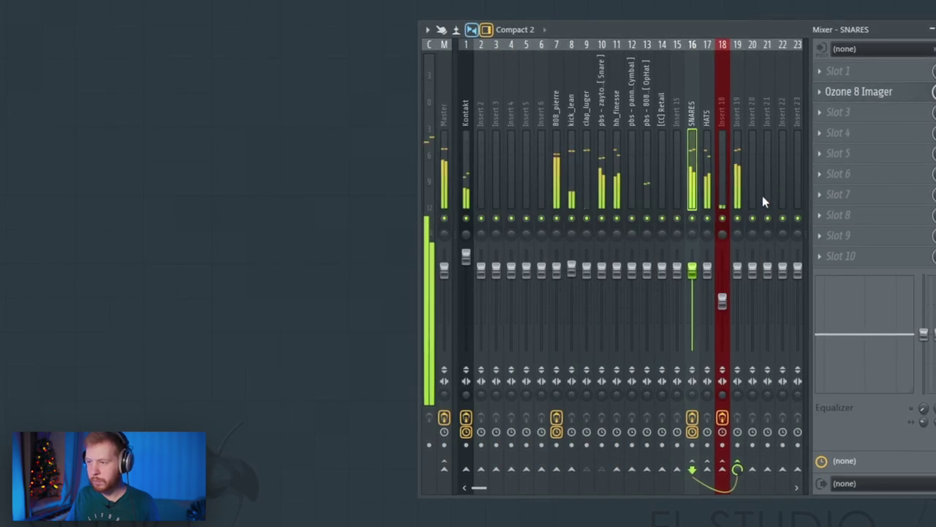
# Add DS-10 Drum Shaper to the SNARES track in Bus mode and raise its attack to 10%.
pyautogui.click(849, 114)
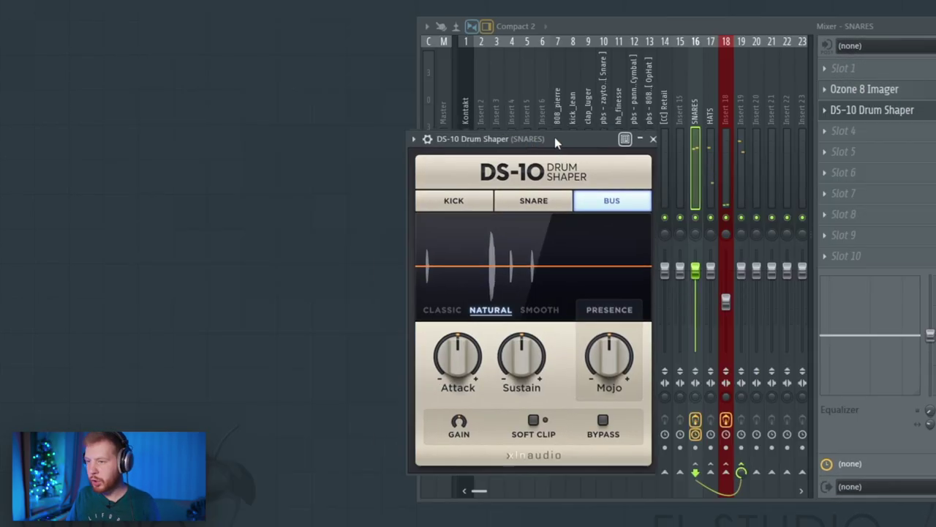
pyautogui.moveTo(554, 137); pyautogui.dragTo(623, 111)
pyautogui.moveTo(516, 333); pyautogui.dragTo(539, 320)
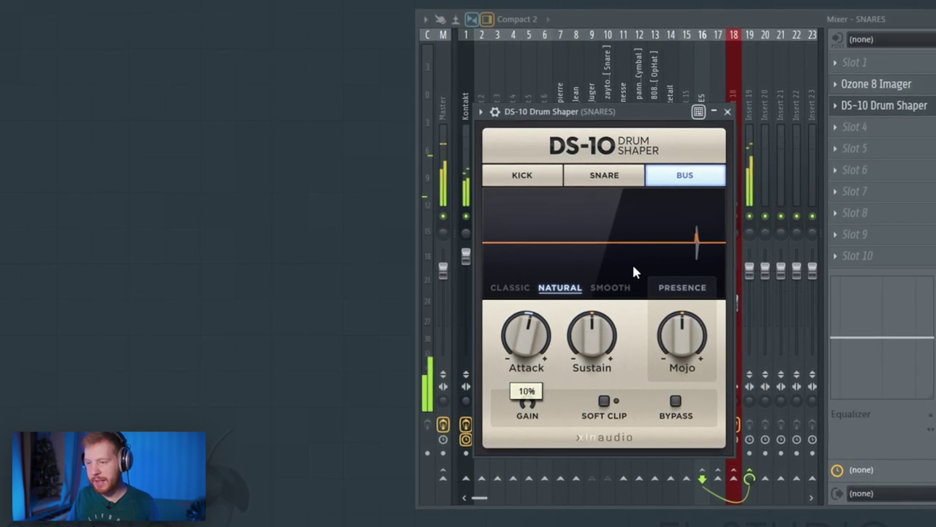
pyautogui.click(727, 111)
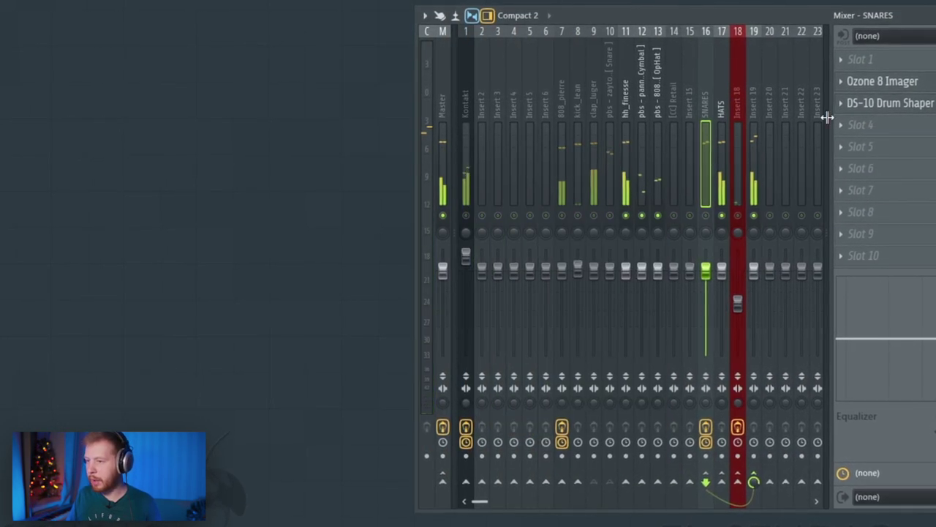
# Copy the SNARES track's Ozone 8 Imager preset onto the HATS mixer track.
pyautogui.click(841, 82)
pyautogui.click(849, 170)
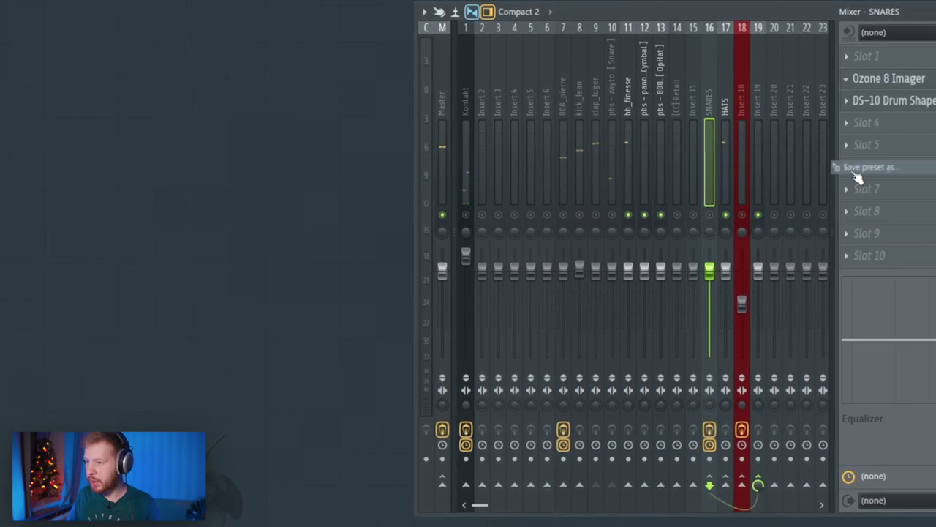
pyautogui.moveTo(856, 176); pyautogui.dragTo(727, 110)
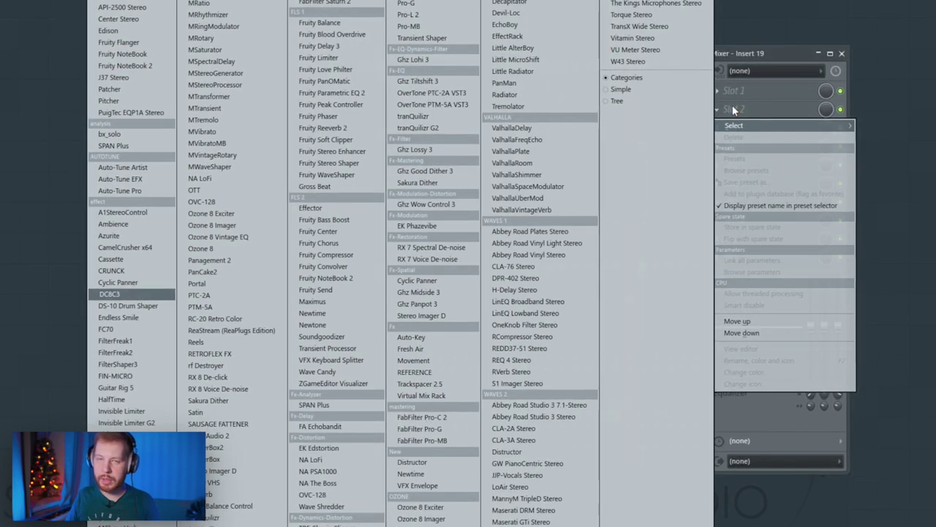
# Load DC8C3 on Insert 19 with ratio 20.0, attack 3.2, release 10 and threshold about -29.2, and lower its mix.
pyautogui.click(109, 293)
pyautogui.moveTo(380, 74); pyautogui.dragTo(538, 144)
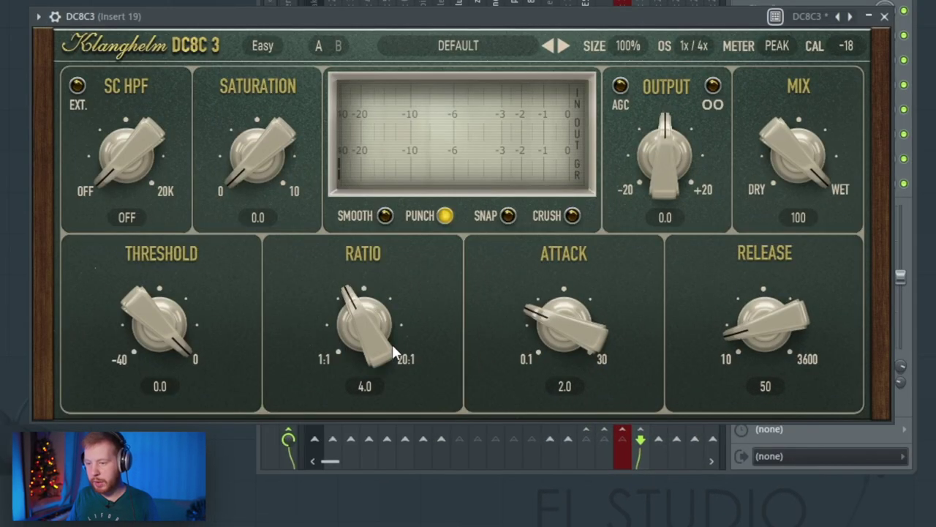
pyautogui.moveTo(458, 378); pyautogui.dragTo(509, 175)
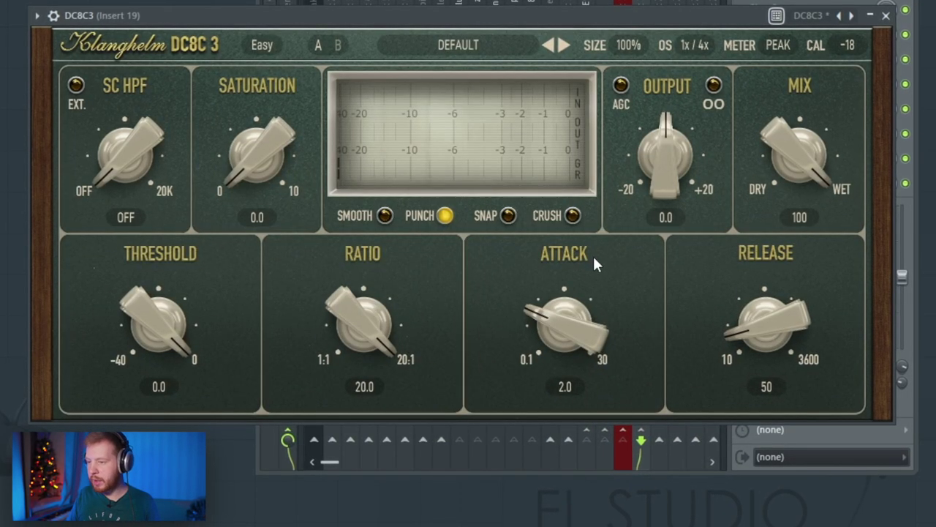
pyautogui.moveTo(591, 363); pyautogui.dragTo(591, 338)
pyautogui.moveTo(737, 365); pyautogui.dragTo(717, 434)
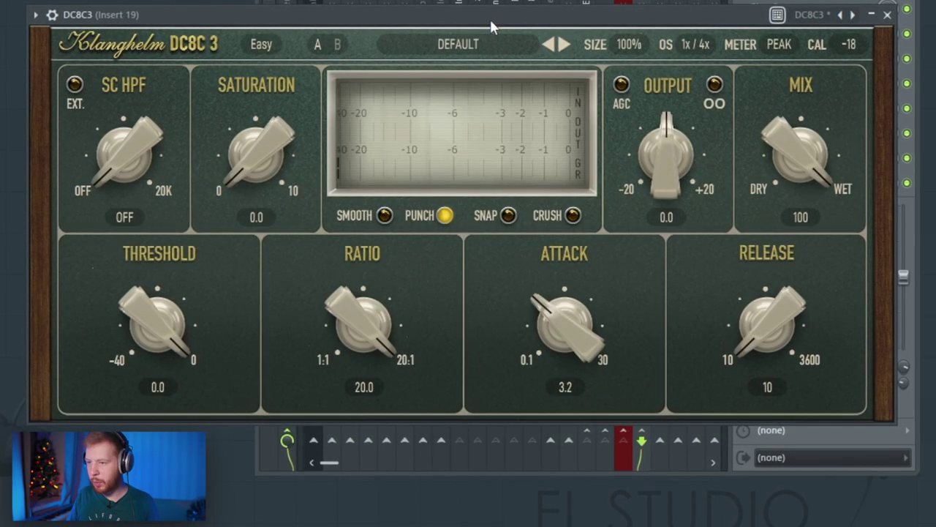
pyautogui.moveTo(490, 16); pyautogui.dragTo(515, 17)
pyautogui.moveTo(182, 321); pyautogui.dragTo(259, 492)
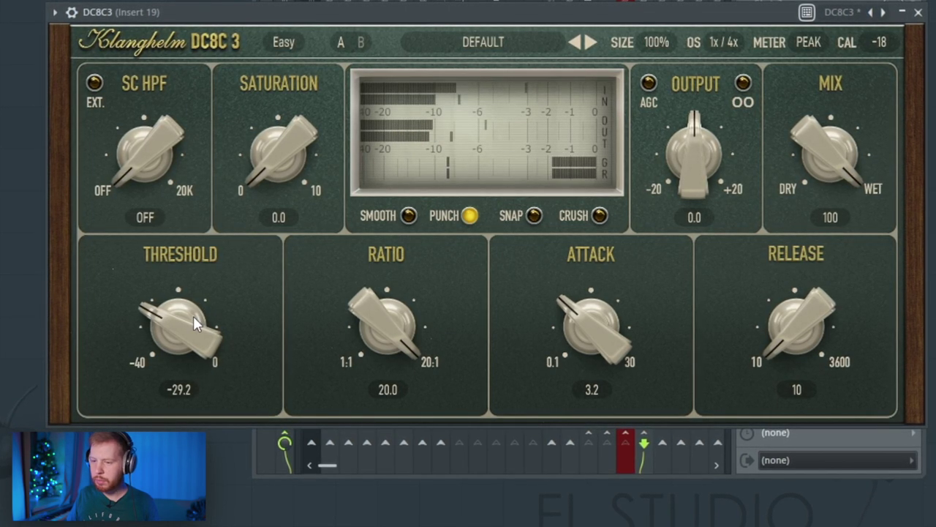
pyautogui.scroll(-1, 603, 321)
pyautogui.moveTo(841, 128); pyautogui.dragTo(859, 351)
# Load the Mastering Fat Tight And Open preset in Insert 19's J37 Stereo, and add the Center plugin with its center level slightly lowered.
pyautogui.press('F9')
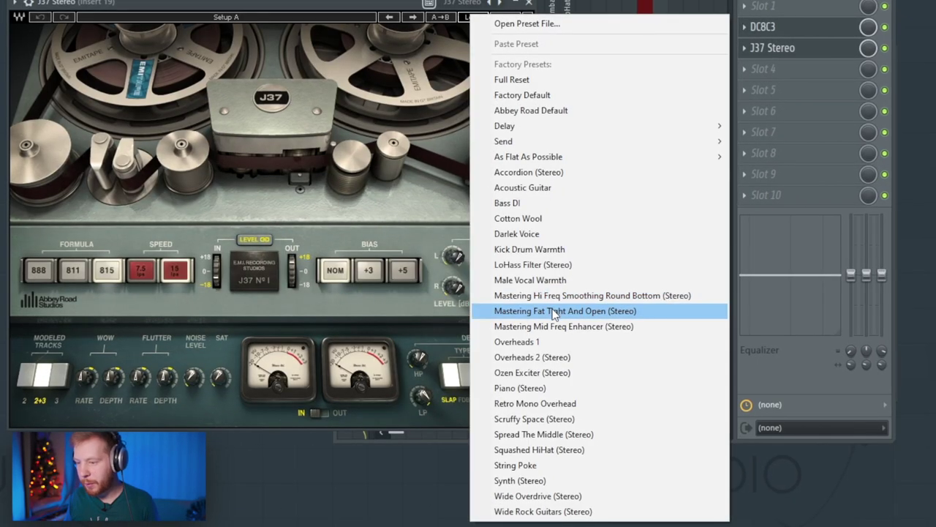
pyautogui.click(554, 313)
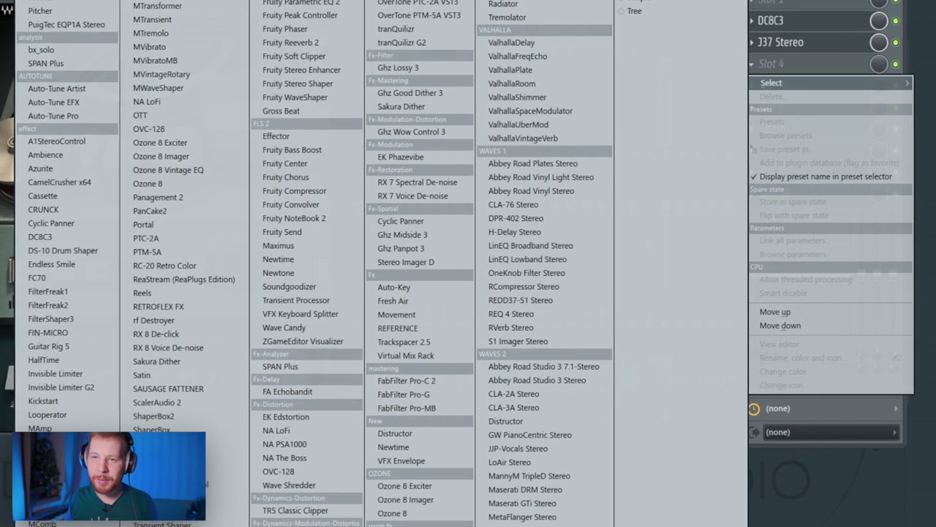
pyautogui.click(362, 114)
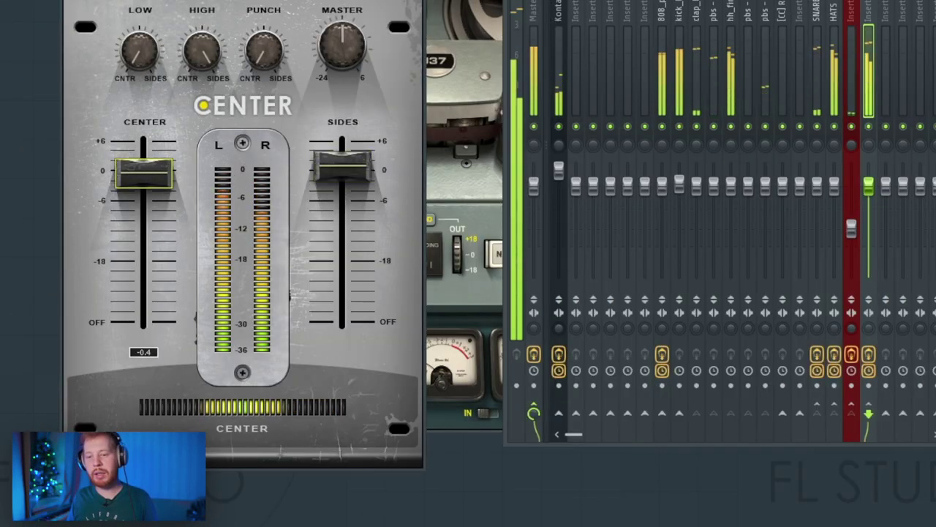
# Lower the mixer faders of the clap, rimshot snare, hi-hat, cymbal and open-hat tracks to balance the drums.
pyautogui.click(714, 134)
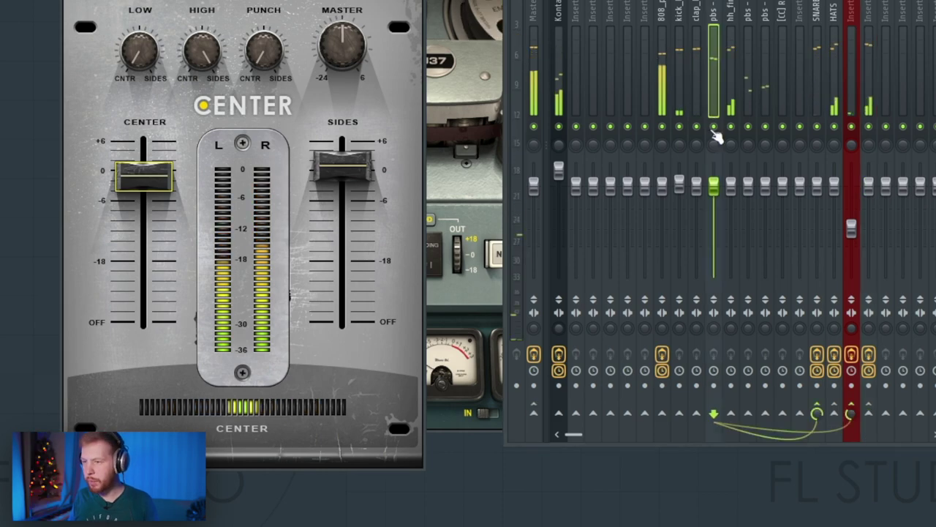
pyautogui.moveTo(705, 228); pyautogui.dragTo(704, 214)
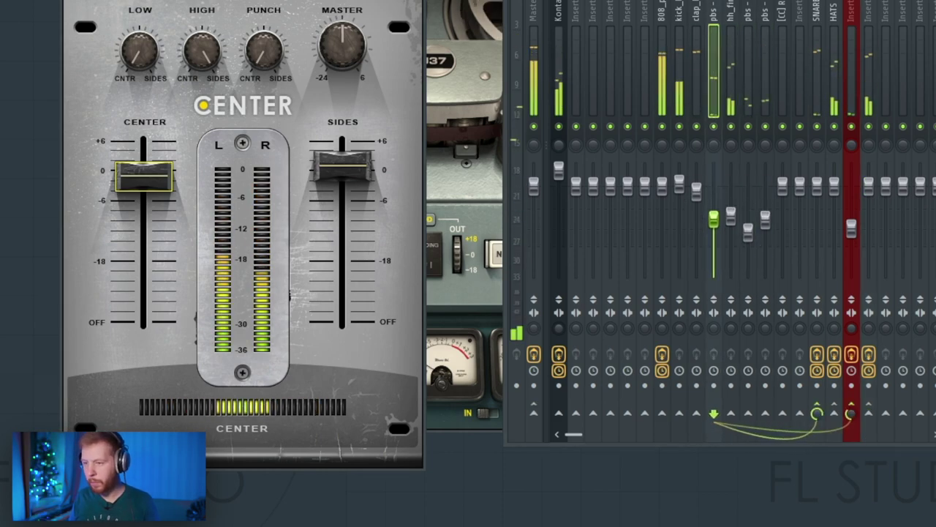
pyautogui.click(716, 10)
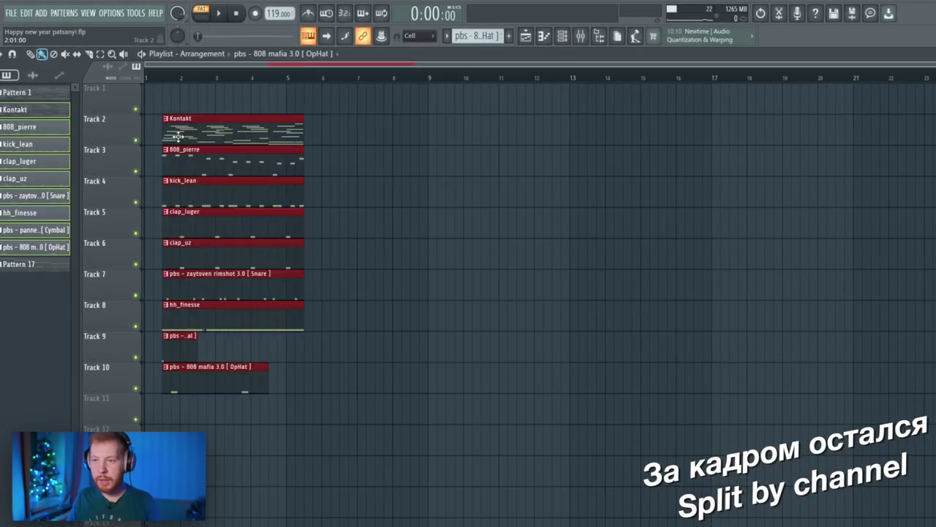
# Duplicate the playlist clips to fill 16 bars without a cymbal at bar 9, and make the Kontakt clips in bars 9–16 unique.
pyautogui.hotkey('ctrl', 'b')
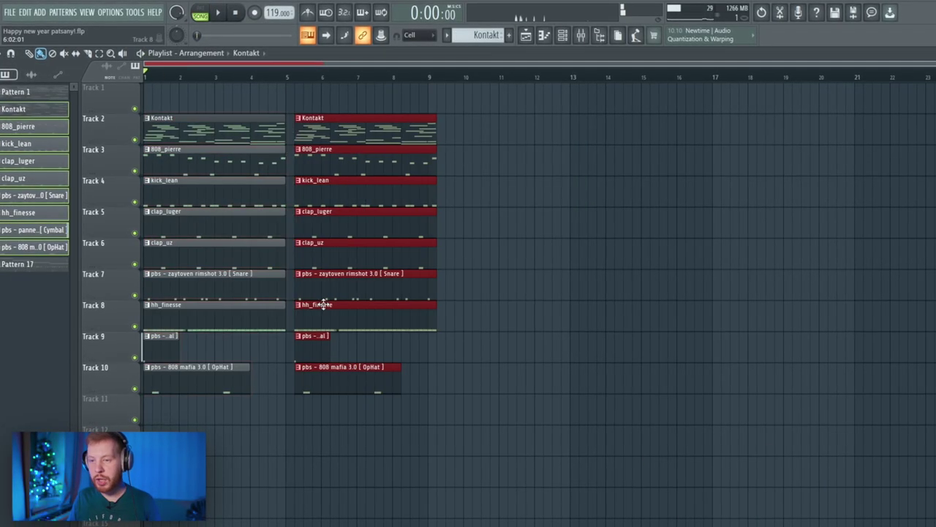
pyautogui.hotkey('ctrl', 'a')
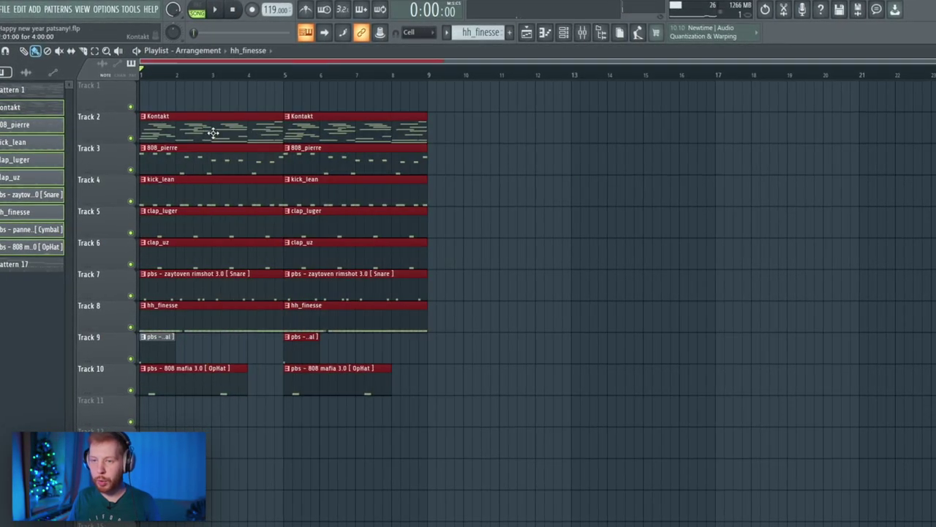
pyautogui.hotkey('ctrl', 'b')
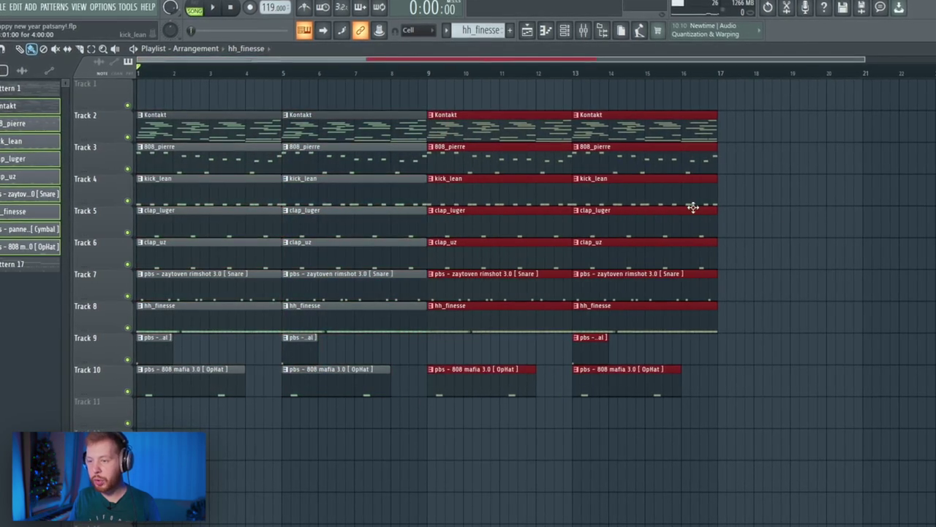
pyautogui.hotkey('ctrl', 'd')
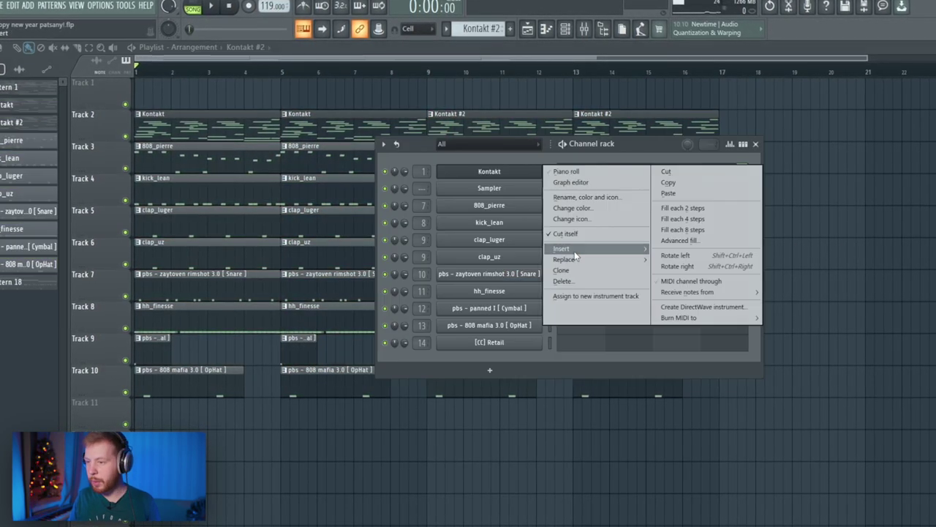
# Insert a reFX Nexus channel and clone the Kontakt channel in the channel rack.
pyautogui.moveTo(574, 250)
pyautogui.click(684, 440)
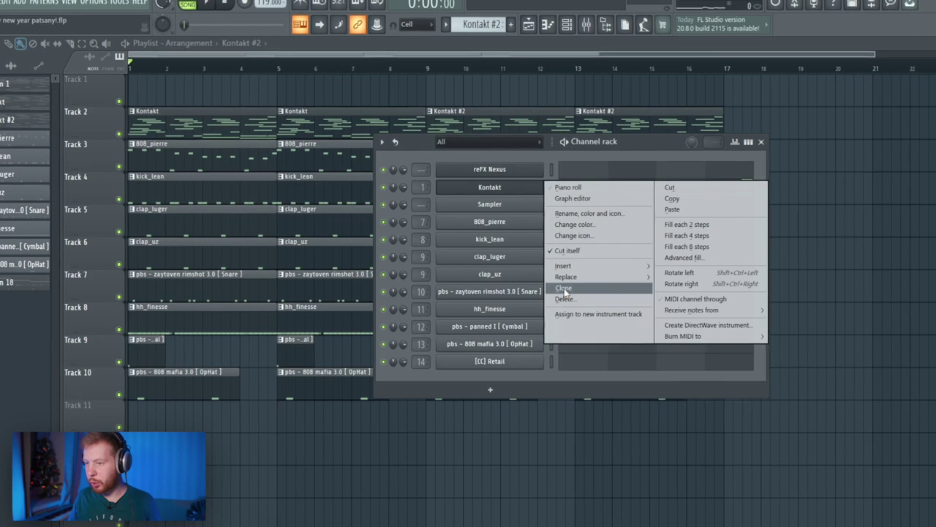
pyautogui.click(564, 289)
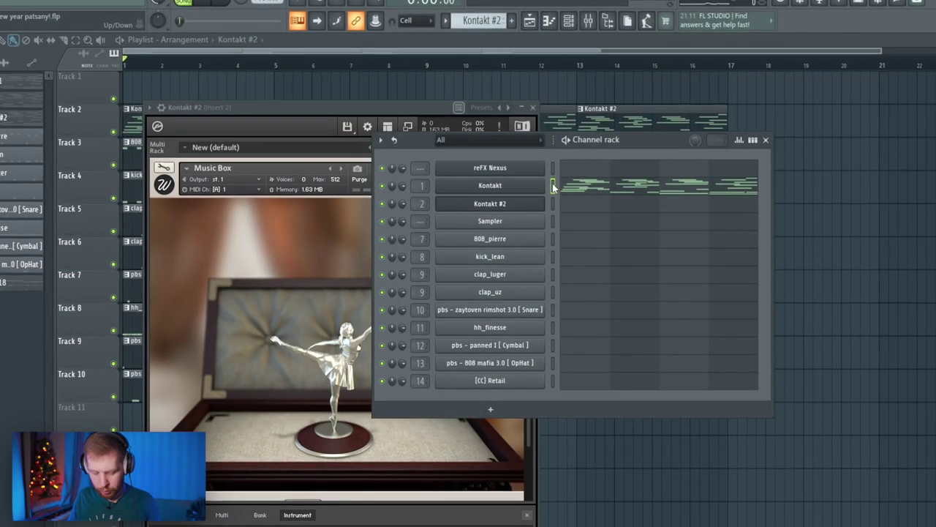
# Paste the Kontakt melody into the cloned Kontakt #2 channel, transpose its notes up an octave and play it back.
pyautogui.click(553, 203)
pyautogui.hotkey('ctrl', 'v')
pyautogui.click(583, 204)
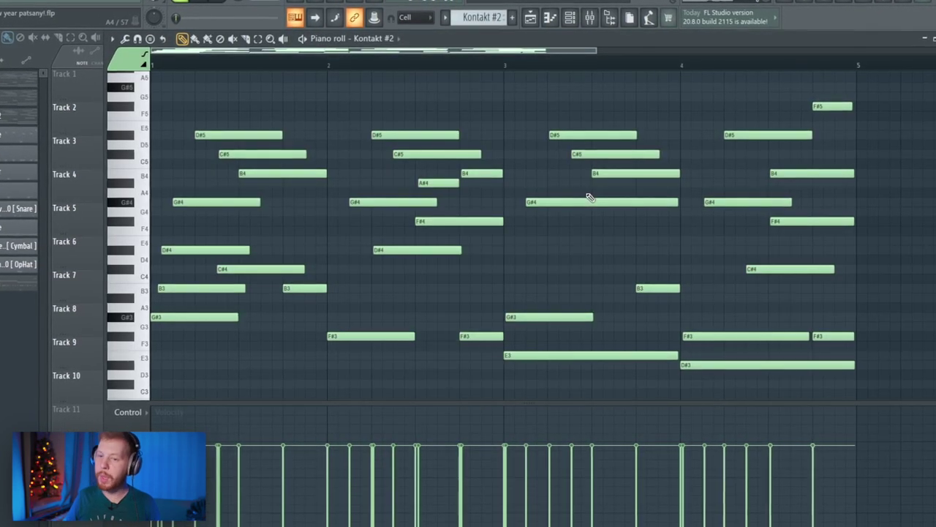
pyautogui.hotkey('ctrl', 'Up')
pyautogui.click(935, 38)
pyautogui.press('space')
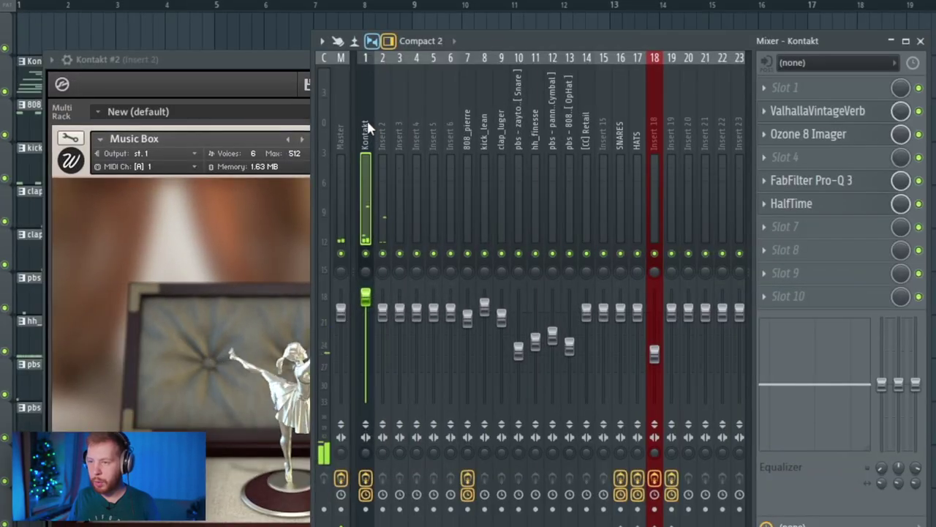
# Copy the Kontakt mixer track's state onto Insert 2, and remove HalfTime from the copy, re-enabling slot 6.
pyautogui.rightClick(368, 128)
pyautogui.moveTo(410, 133)
pyautogui.click(614, 23)
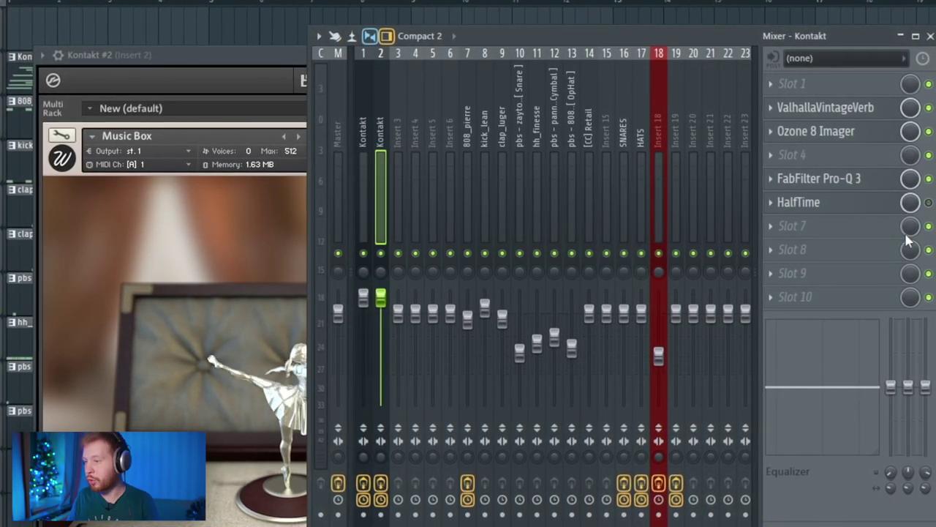
pyautogui.click(771, 201)
pyautogui.click(794, 236)
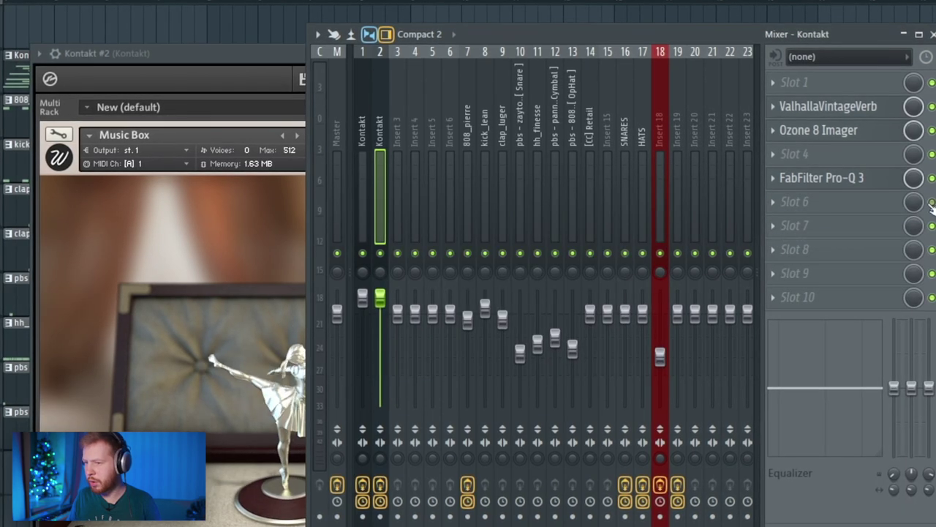
pyautogui.click(931, 204)
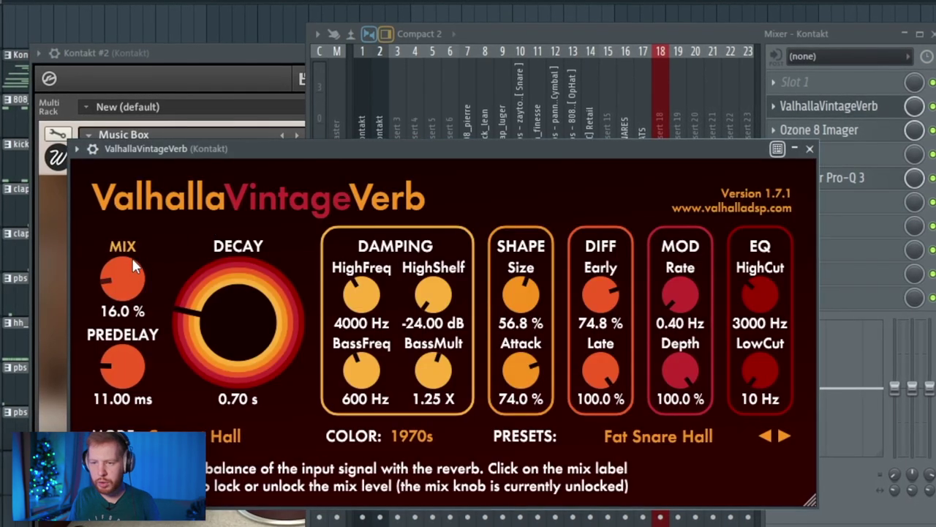
# Raise the ValhallaVintageVerb mix on the second Kontakt mixer track to 25.2% and lower that track's volume fader.
pyautogui.moveTo(134, 264); pyautogui.dragTo(135, 256)
pyautogui.click(583, 34)
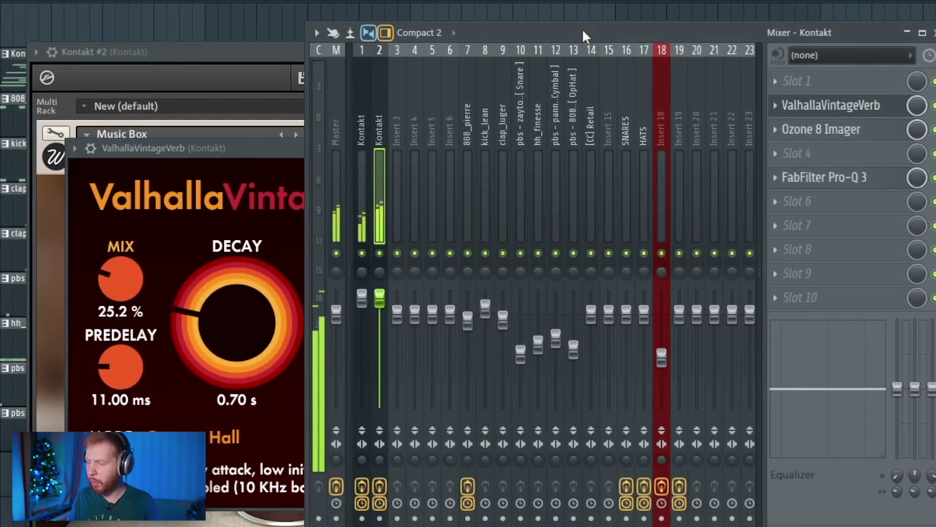
pyautogui.moveTo(376, 300); pyautogui.dragTo(376, 337)
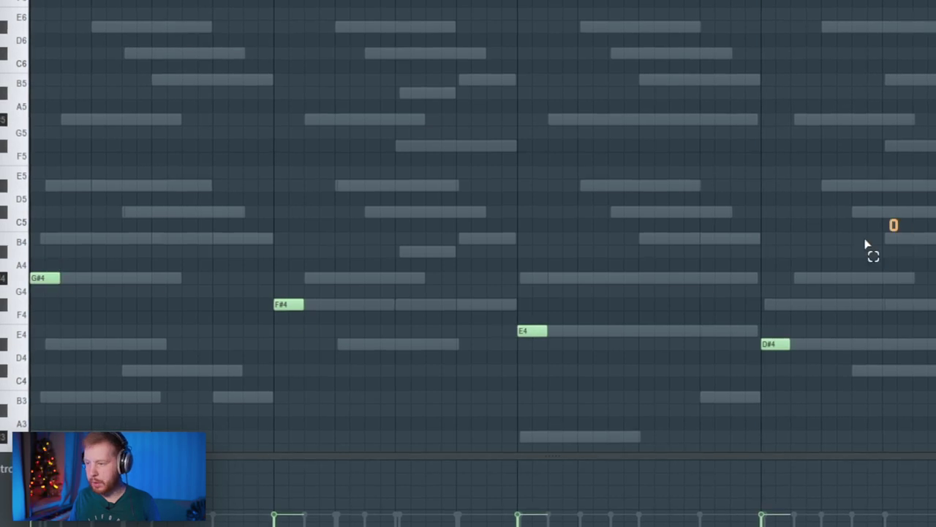
# Transpose the reFX Nexus notes up two octaves, and link Fresh Air's Mid Air and High Air amounts at 100 on Insert 3.
pyautogui.hotkey('ctrl', 'Up')
pyautogui.hotkey('ctrl', 'Up')
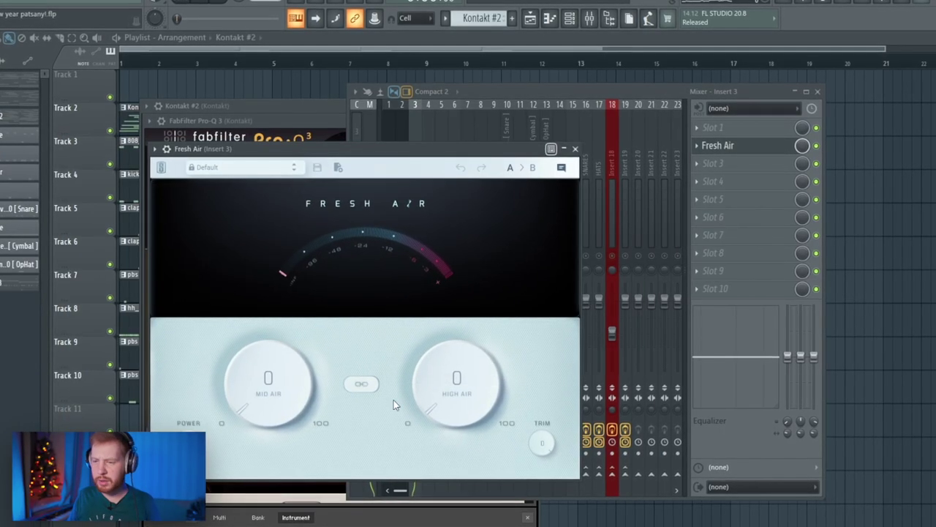
pyautogui.click(361, 384)
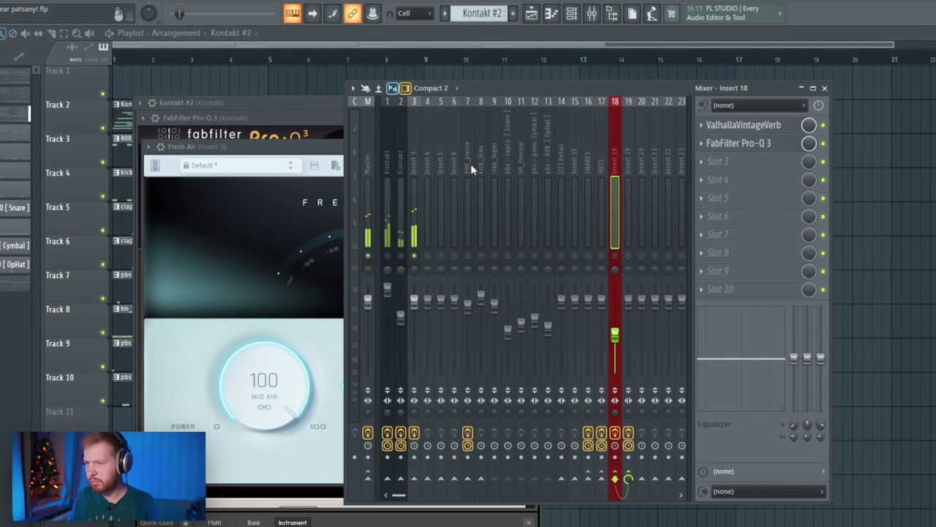
# Shape the Pro-Q 3 on Insert 3 with a low cut, a bell dip around 1 kHz and a 12 dB/oct high cut at about 6 kHz.
pyautogui.click(412, 161)
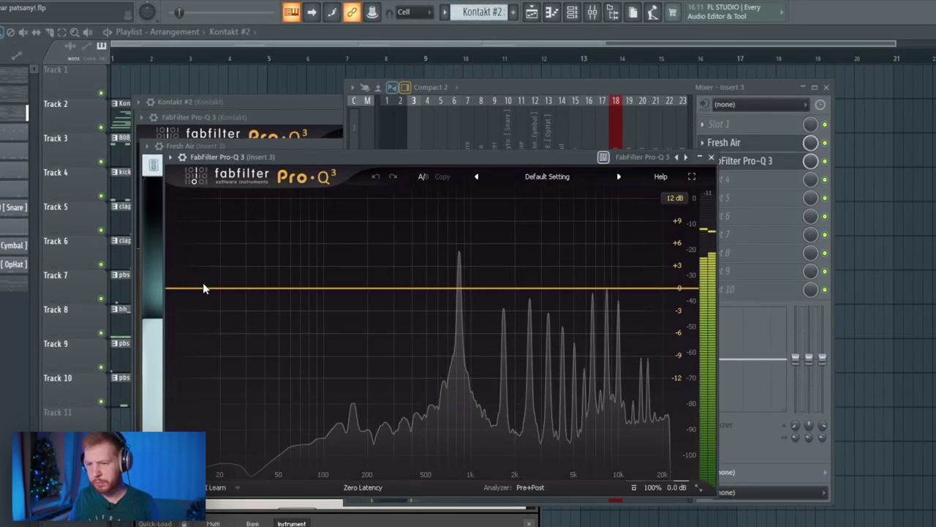
pyautogui.click(487, 313)
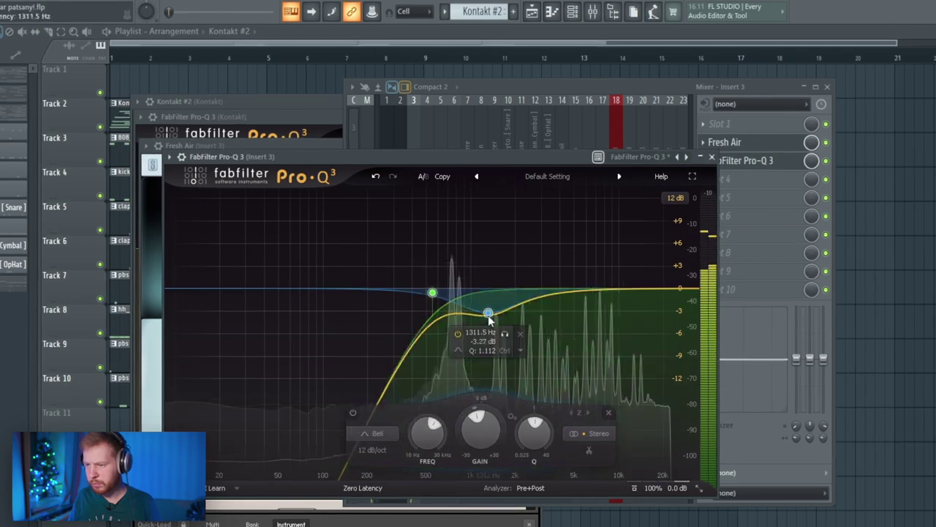
pyautogui.click(600, 335)
pyautogui.moveTo(599, 335); pyautogui.dragTo(587, 310)
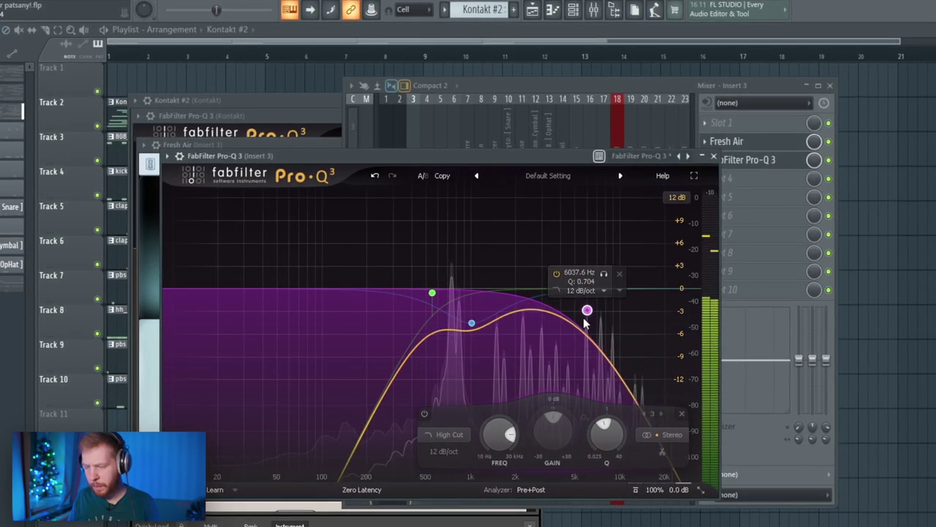
pyautogui.moveTo(436, 293); pyautogui.dragTo(445, 290)
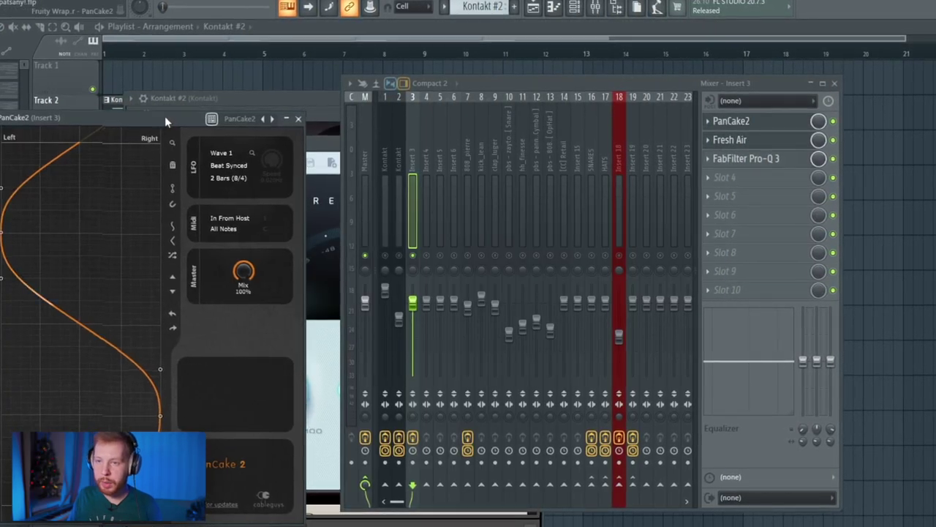
# Shape volume slot 1 of Gross Beat on Insert 3 with a Wave curve spanning the full volume range, widening its cycles.
pyautogui.moveTo(165, 115); pyautogui.dragTo(394, 93)
pyautogui.click(510, 95)
pyautogui.click(529, 145)
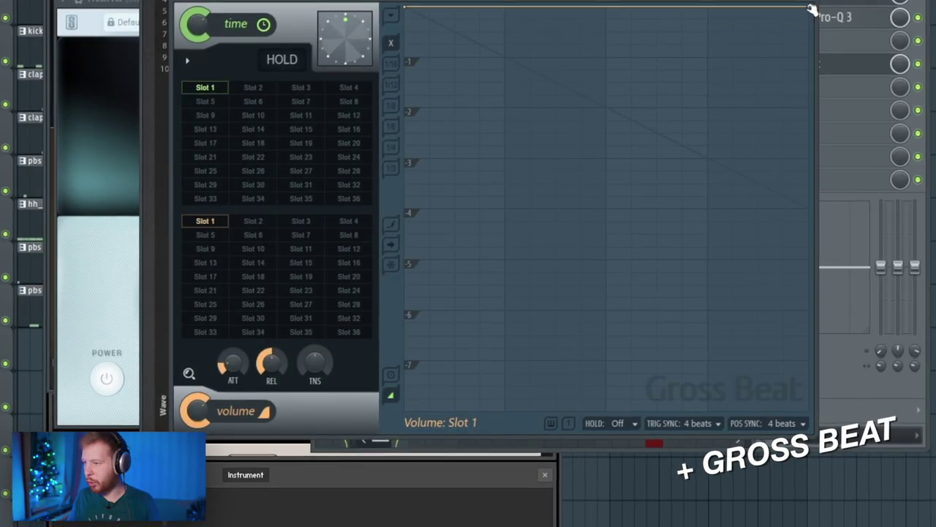
pyautogui.rightClick(816, 132)
pyautogui.click(866, 362)
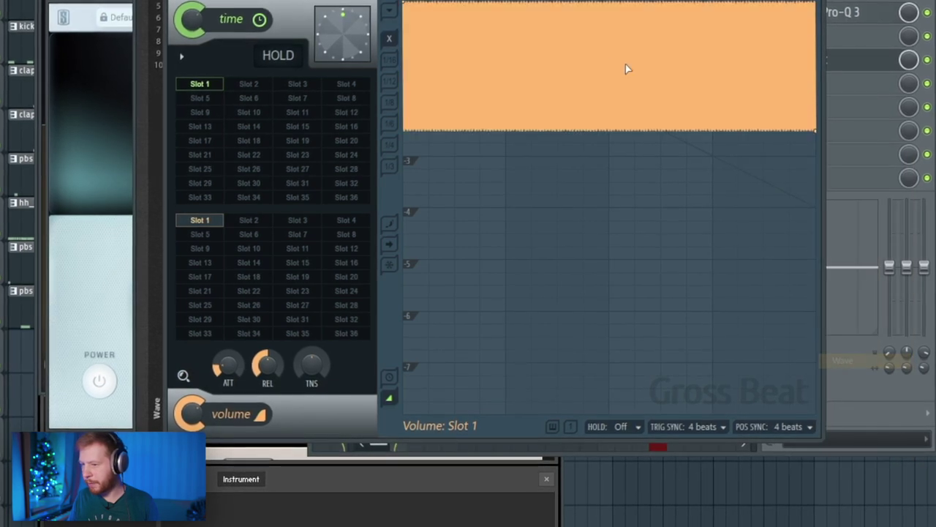
pyautogui.moveTo(610, 66); pyautogui.dragTo(610, 62)
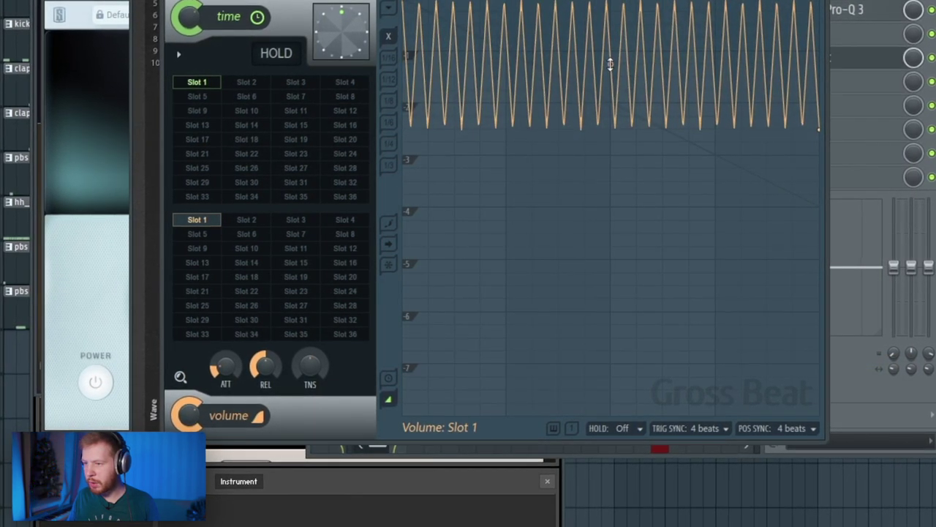
pyautogui.moveTo(818, 130); pyautogui.dragTo(817, 415)
pyautogui.moveTo(610, 207); pyautogui.dragTo(610, 197)
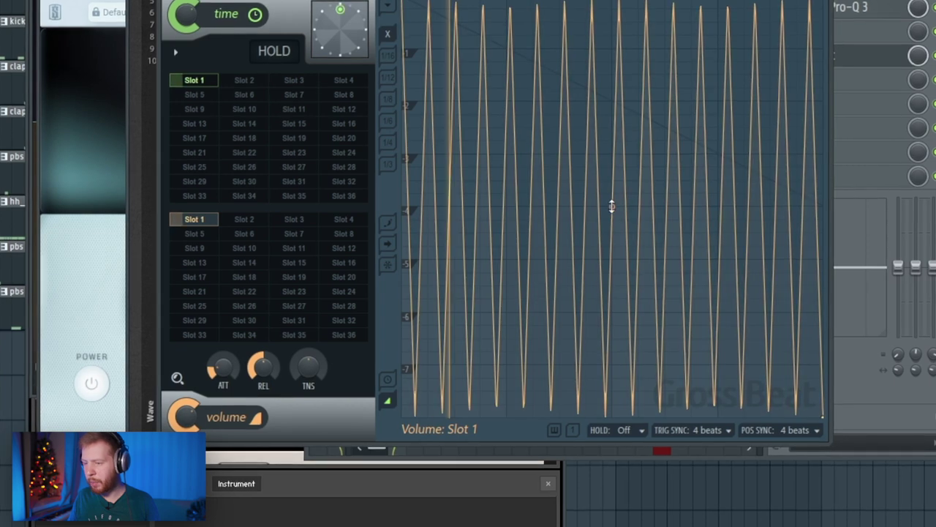
pyautogui.press('F9')
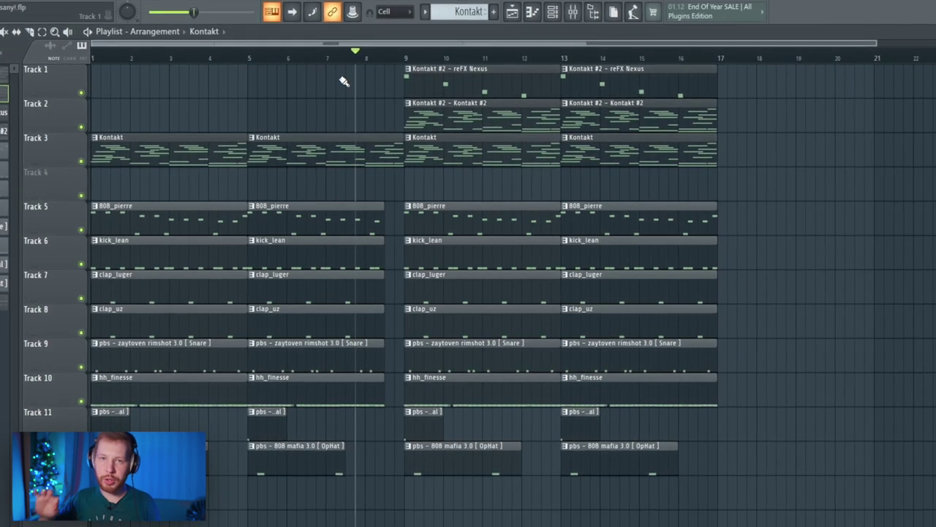
# Play back the arrangement through the drum gap before bar 9 and stop it.
pyautogui.press('space')
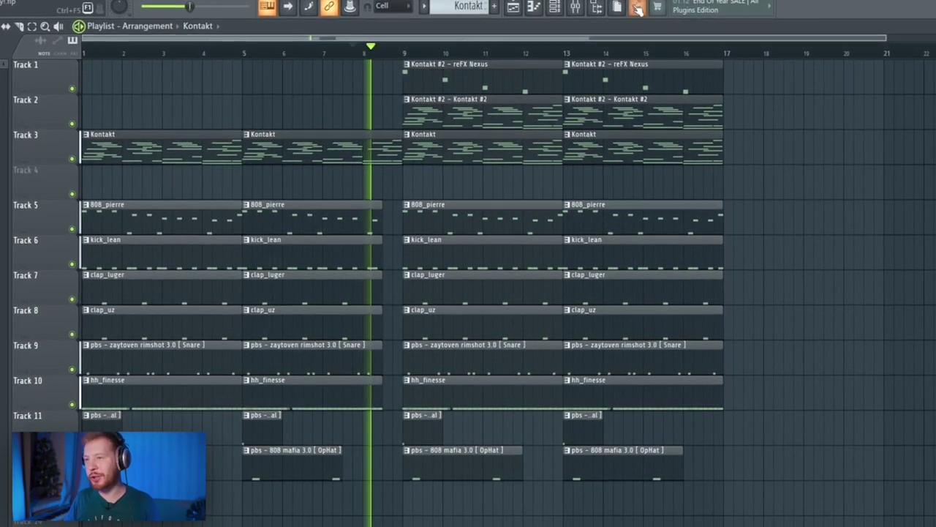
pyautogui.click(574, 10)
pyautogui.press('space')
pyautogui.click(576, 8)
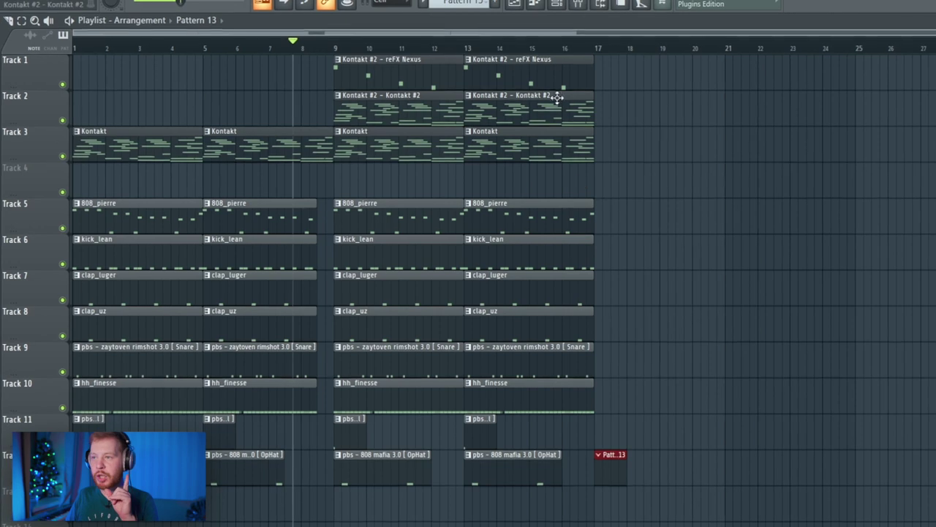
# Open the [CC] Retail channel, set up its volume envelope and return to its sample settings.
pyautogui.click(558, 5)
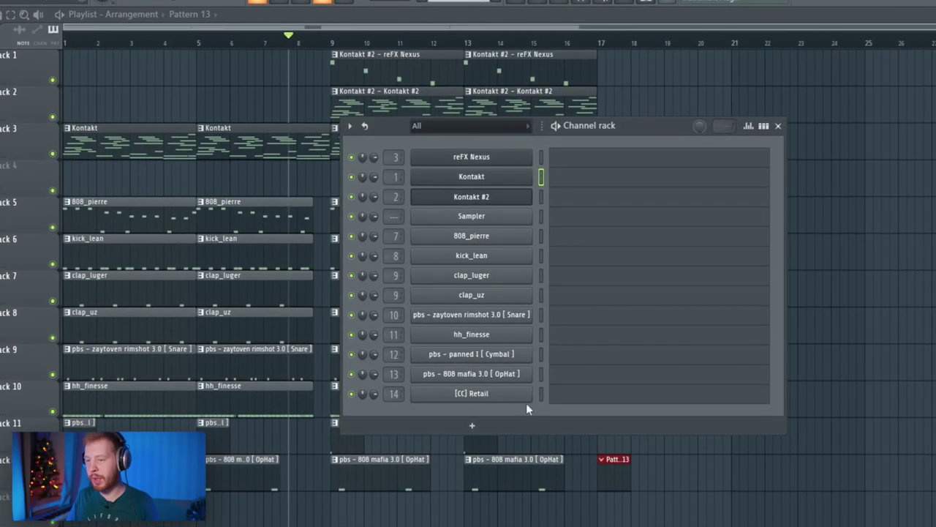
pyautogui.click(521, 394)
pyautogui.click(67, 57)
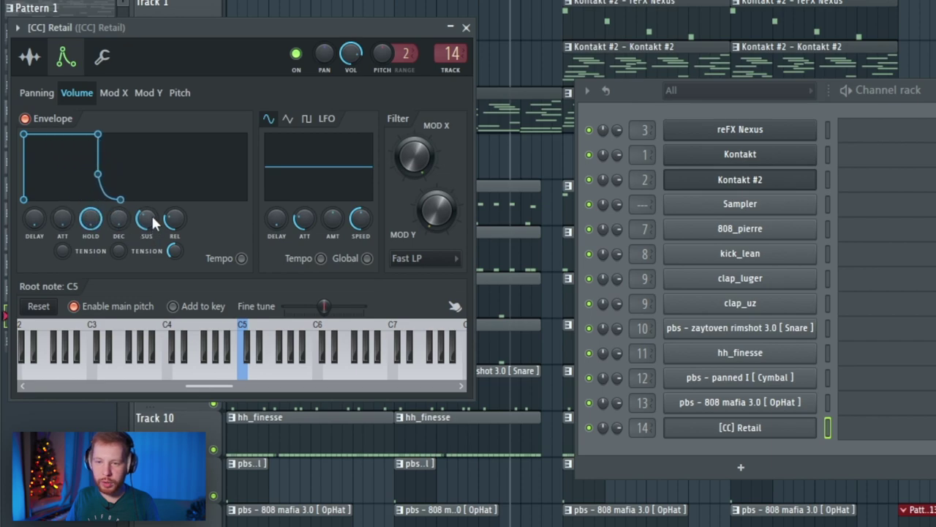
pyautogui.click(35, 63)
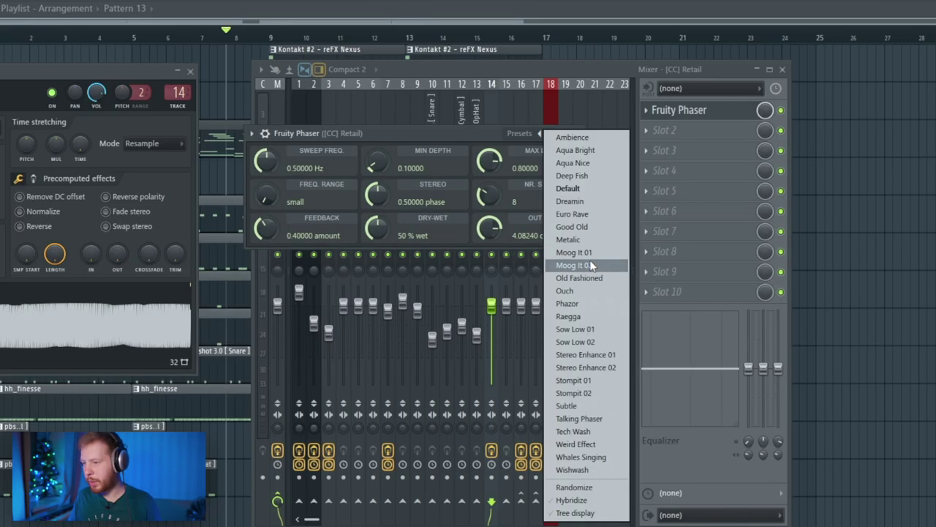
# Apply the Moog It 02 preset to Fruity Phaser on the [CC] Retail mixer track and add Fresh Air in slot 2.
pyautogui.click(588, 266)
pyautogui.click(665, 130)
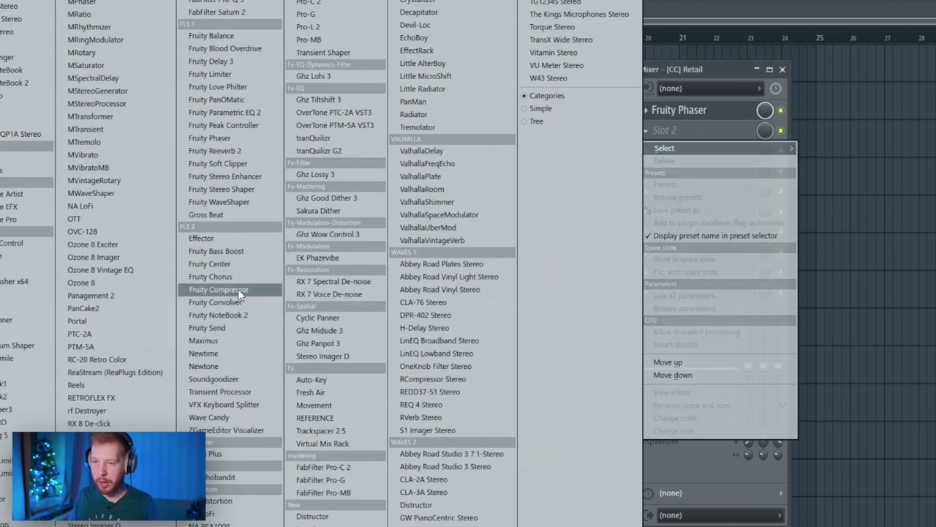
pyautogui.click(311, 392)
pyautogui.click(559, 70)
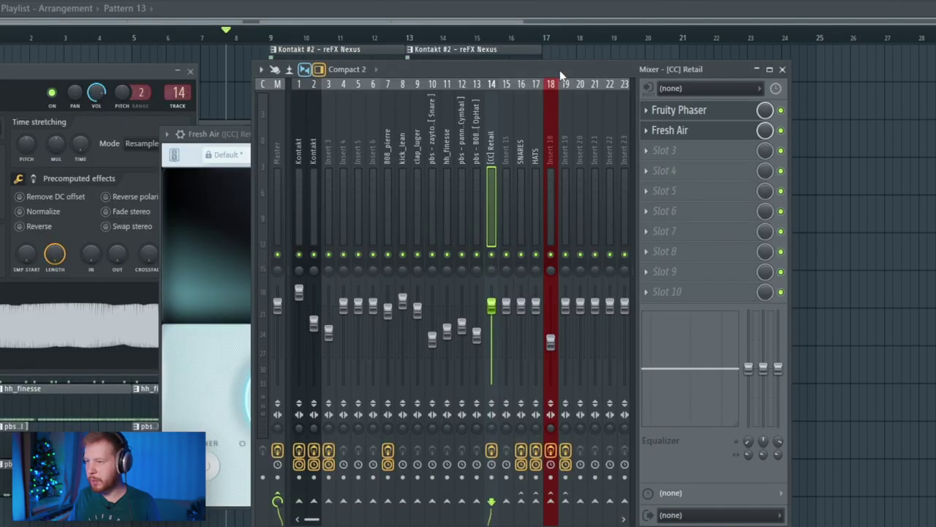
# Add FabFilter Pro-Q 3 in slot 3 of the [CC] Retail mixer track and cut its low mids with a deep bell band.
pyautogui.click(674, 152)
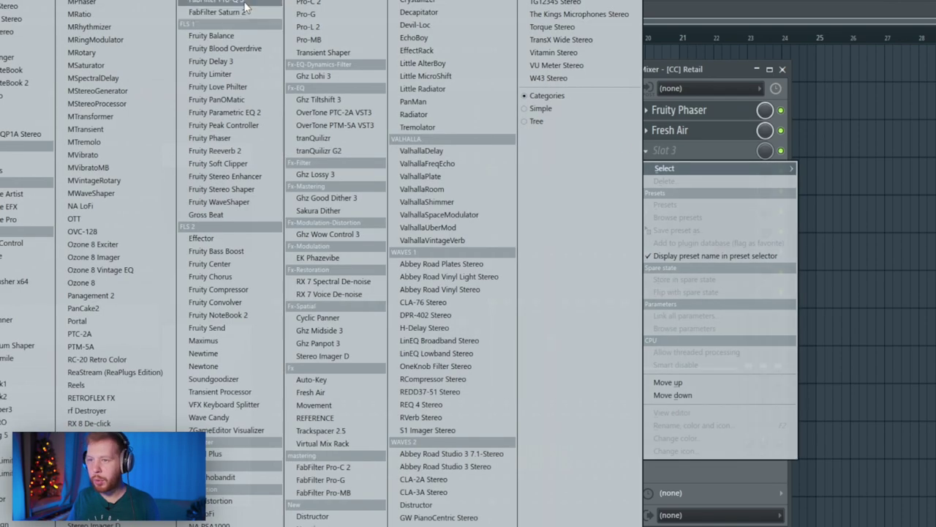
pyautogui.click(416, 211)
pyautogui.moveTo(142, 107); pyautogui.dragTo(161, 111)
pyautogui.moveTo(161, 111); pyautogui.dragTo(291, 147)
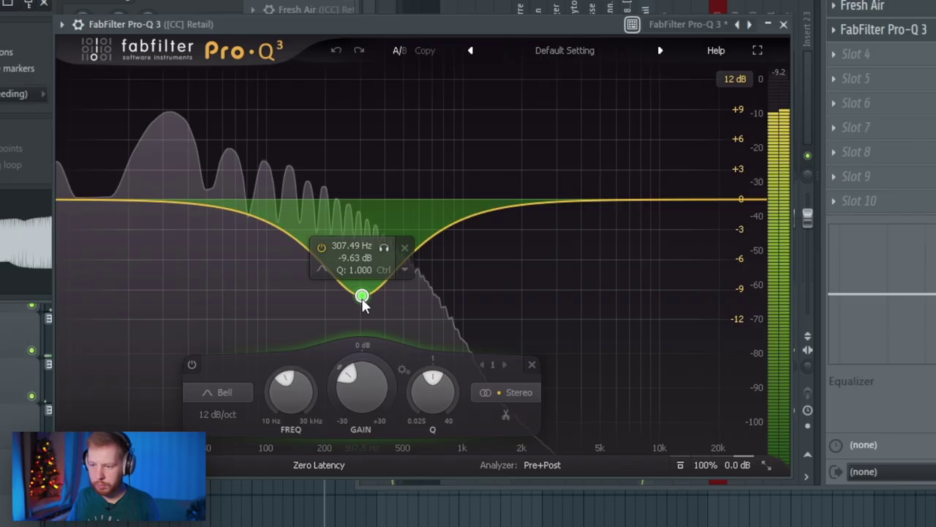
pyautogui.moveTo(362, 297); pyautogui.dragTo(391, 323)
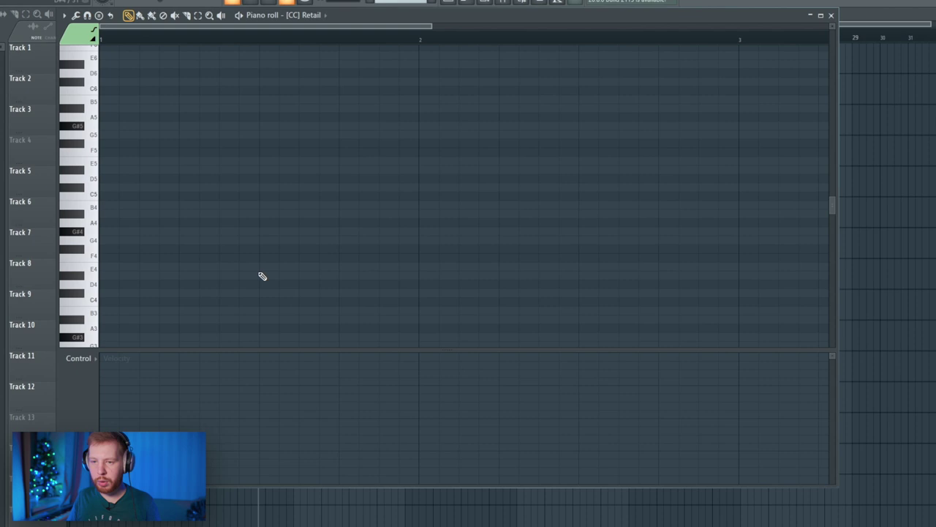
# Write a descending bassline for [CC] Retail with one-bar notes G#5, F#5, E5 and D#5.
pyautogui.click(78, 232)
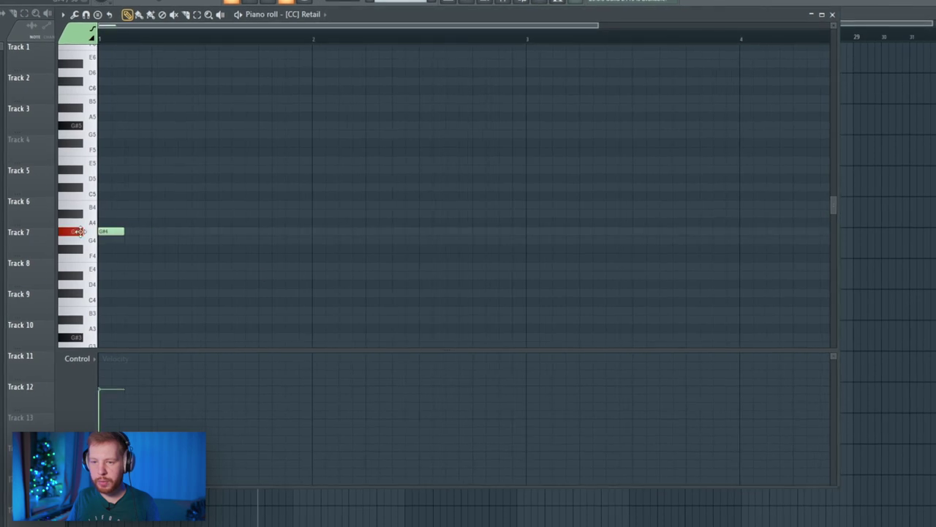
pyautogui.moveTo(310, 242); pyautogui.dragTo(284, 276)
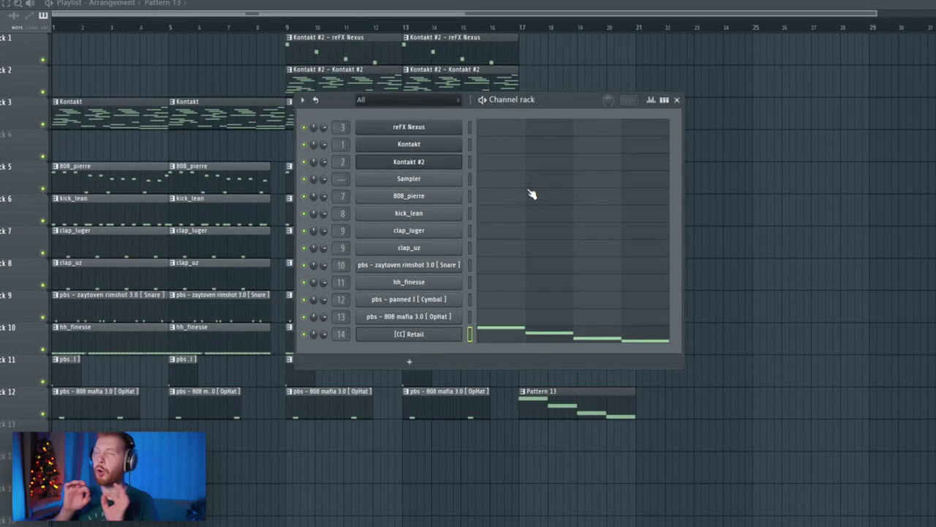
# Clone the zaytoven rimshot snare channel and route the clone's mixer track 21 only to the SNARES bus.
pyautogui.rightClick(459, 263)
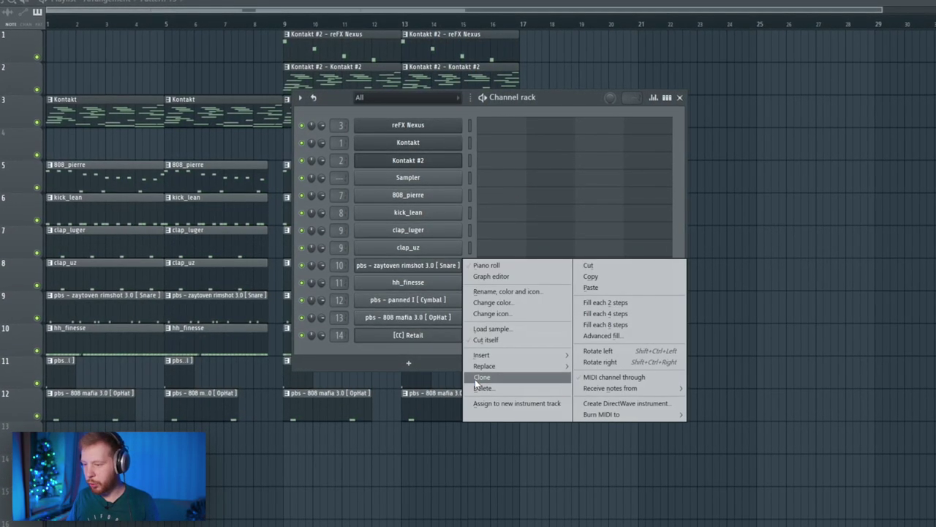
pyautogui.click(479, 376)
pyautogui.doubleClick(469, 283)
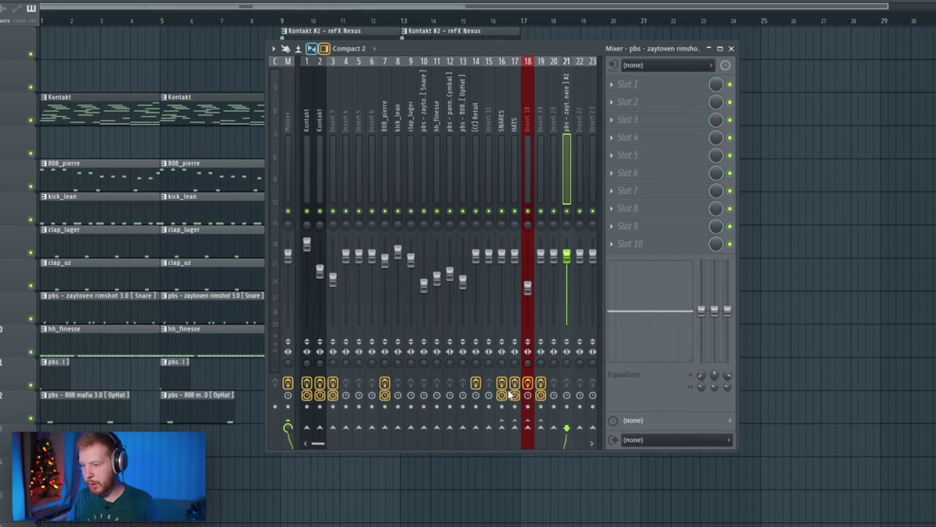
pyautogui.rightClick(506, 428)
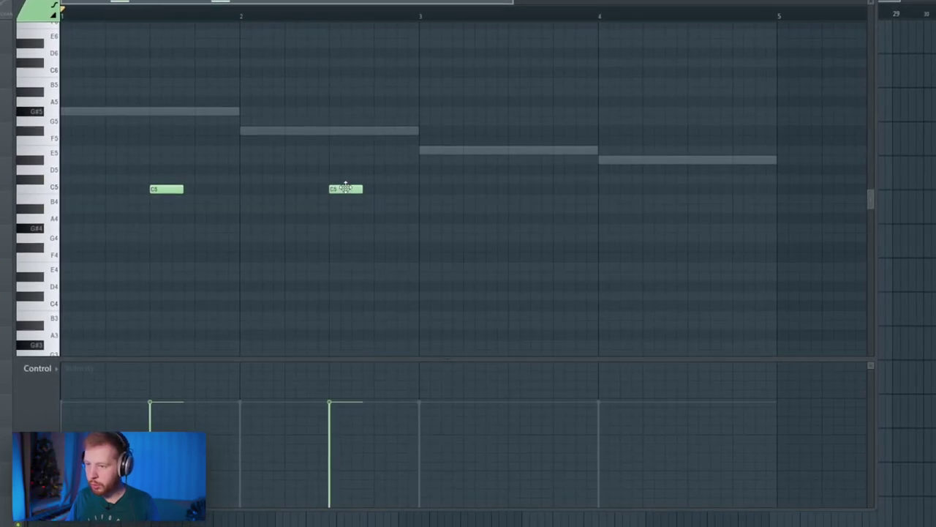
# Place C5 rimshot hits on beat 3 of the first two bars and duplicate them across the four-bar pattern.
pyautogui.click(345, 188)
pyautogui.hotkey('ctrl', 'b')
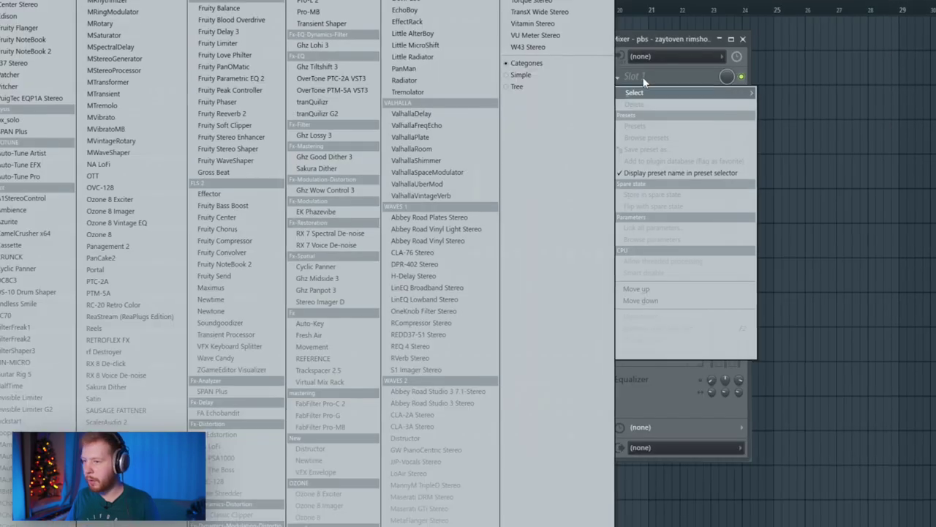
# Load ValhallaVintageVerb on the cloned rimshot's track with 57.2% mix, 4.69 s decay and 260 Hz low cut, and reduce the high cut.
pyautogui.click(444, 196)
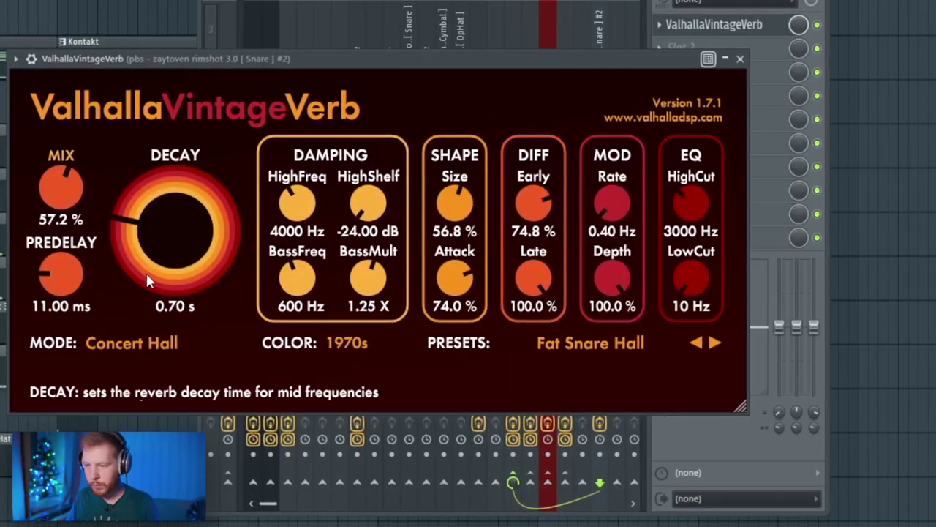
pyautogui.moveTo(147, 276); pyautogui.dragTo(160, 233)
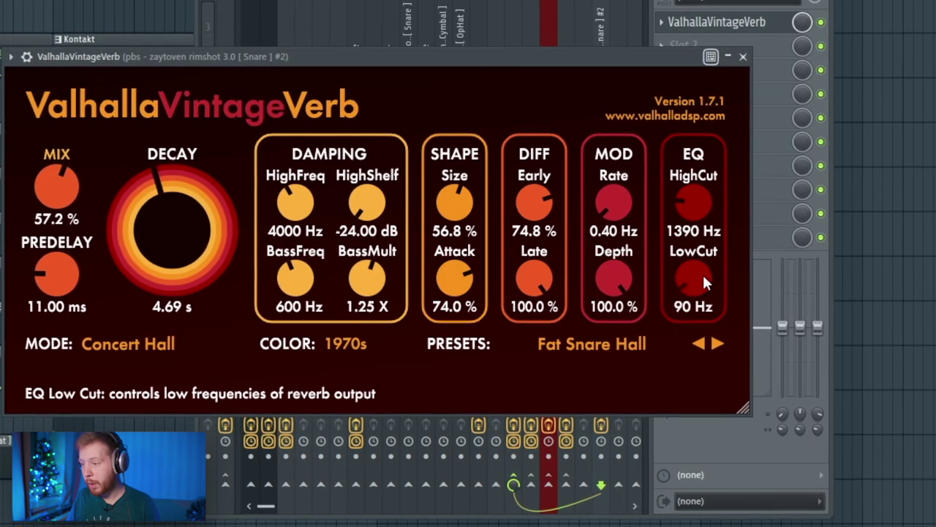
pyautogui.moveTo(702, 272); pyautogui.dragTo(702, 263)
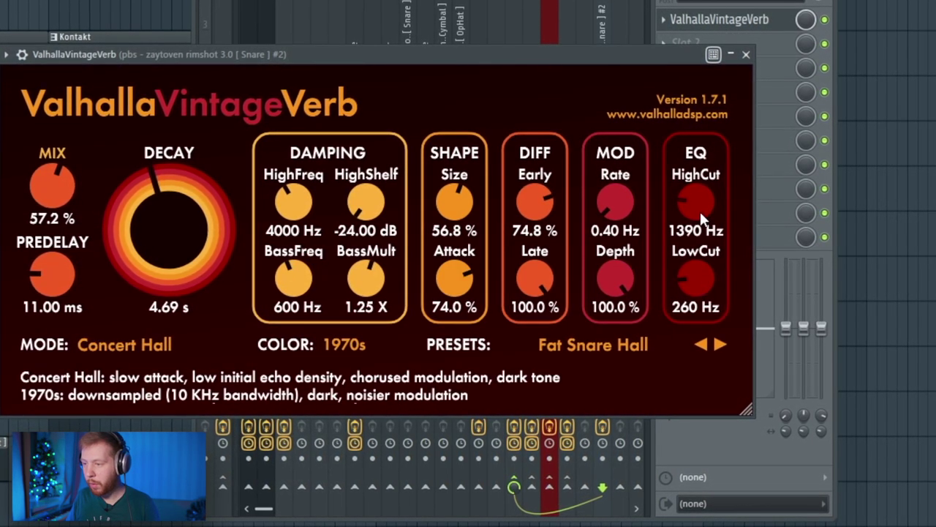
pyautogui.moveTo(696, 202); pyautogui.dragTo(701, 227)
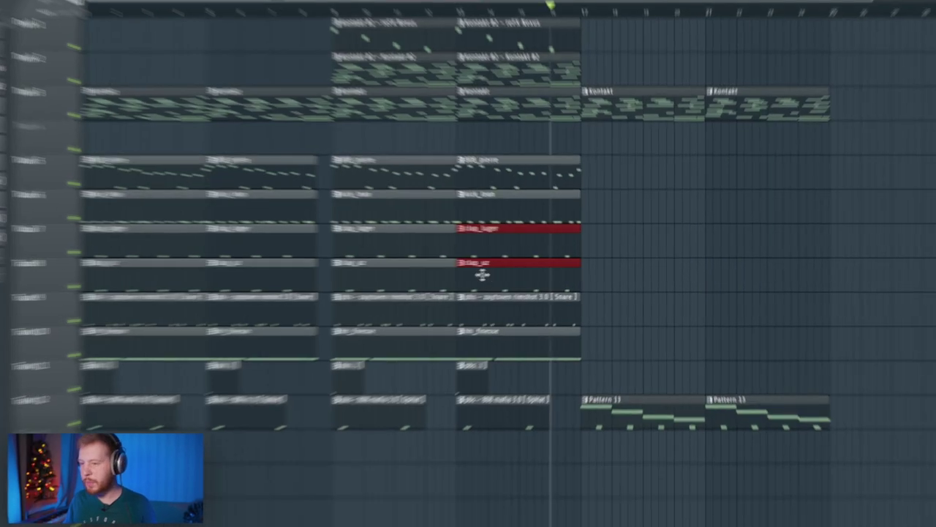
# Copy the clap_luger and clap_uz clips from bar 13 to bar 25 and shorten the copies to one bar.
pyautogui.moveTo(499, 273)
pyautogui.mouseDown()
pyautogui.moveTo(873, 264)
pyautogui.moveTo(826, 268)
pyautogui.moveTo(834, 271)
pyautogui.mouseUp()
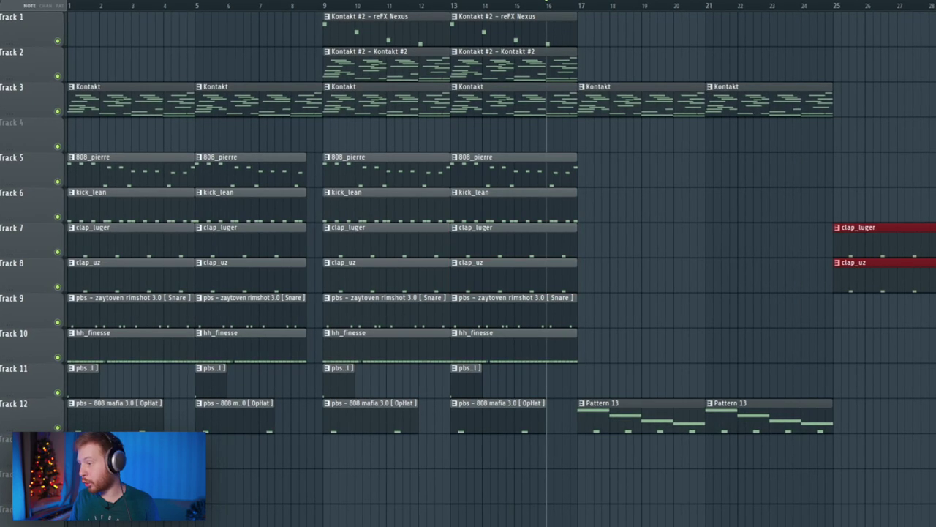
pyautogui.moveTo(935, 289); pyautogui.dragTo(867, 292)
pyautogui.scroll(-1, 810, 243)
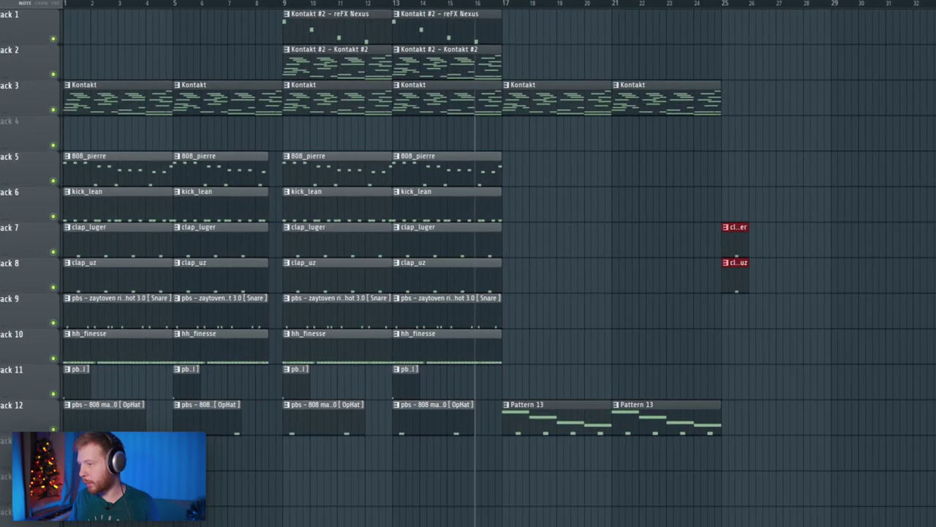
# Mark the eight-bar range starting at bar 25 and copy the rimshot clone's ValhallaVintageVerb onto the clap_luger mixer track.
pyautogui.scroll(4, 491, 10)
pyautogui.moveTo(510, 16); pyautogui.dragTo(911, 51)
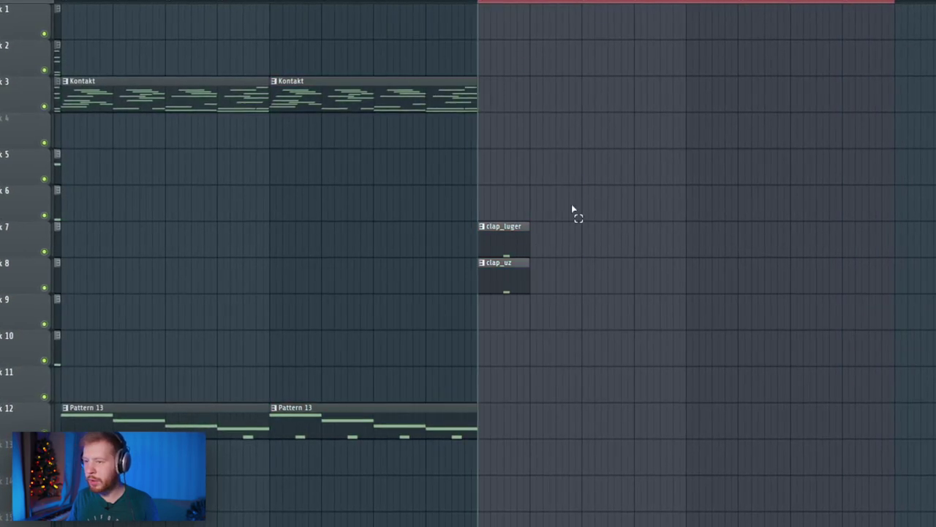
pyautogui.press('F9')
pyautogui.click(635, 99)
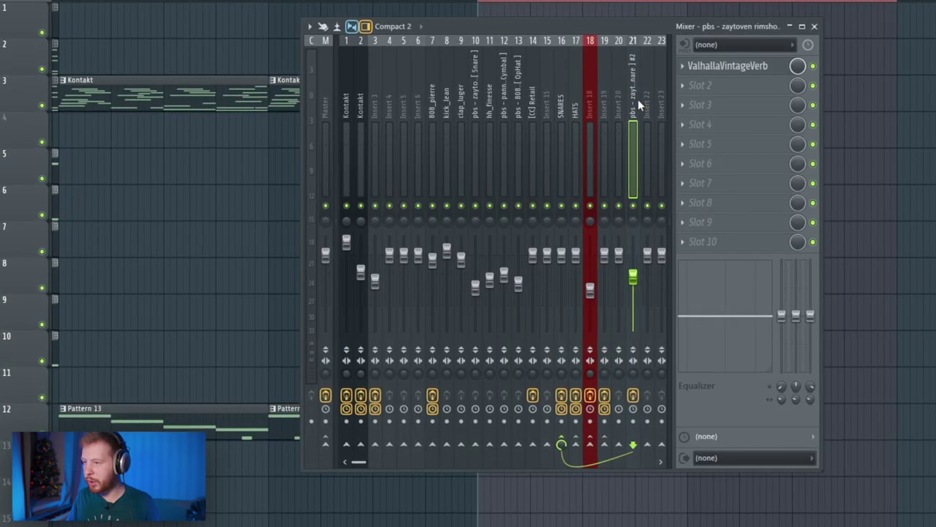
pyautogui.click(685, 65)
pyautogui.moveTo(732, 140); pyautogui.dragTo(459, 107)
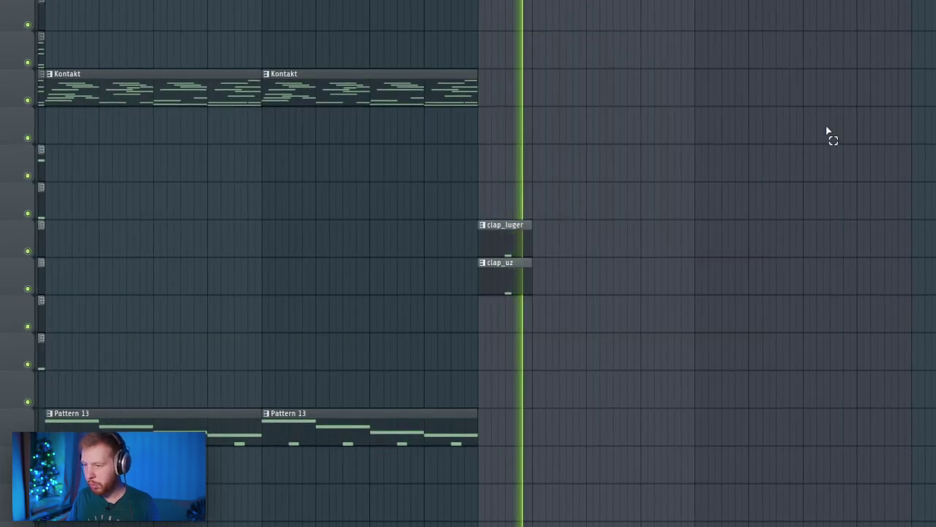
# Consolidate the clap_luger and clap_uz clips at bar 25 into one audio clip spanning the marked range.
pyautogui.moveTo(827, 130); pyautogui.dragTo(508, 313)
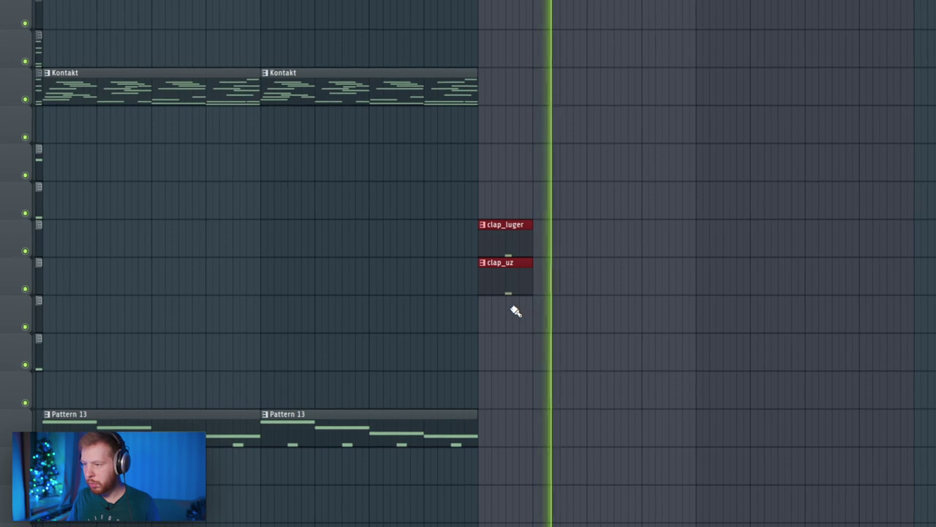
pyautogui.hotkey('ctrl', 'alt', 'c')
pyautogui.press('Return')
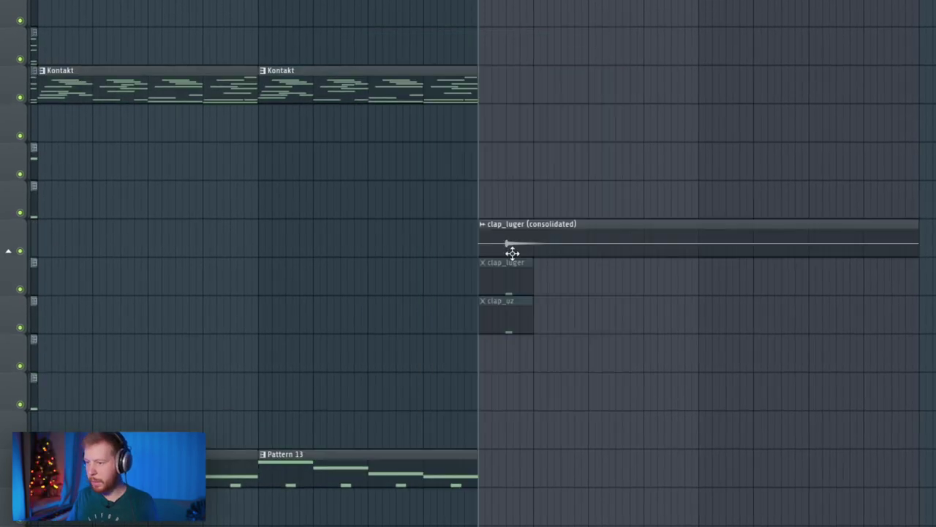
# Assign the consolidated clap clip to mixer track 9 and route that track only to the SNARES bus.
pyautogui.doubleClick(514, 251)
pyautogui.click(305, 183)
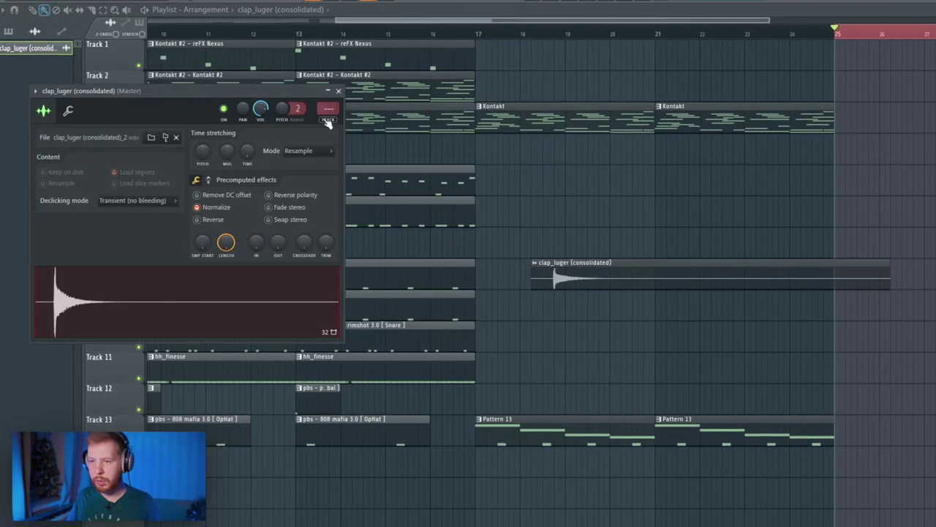
pyautogui.hotkey('ctrl', 'l')
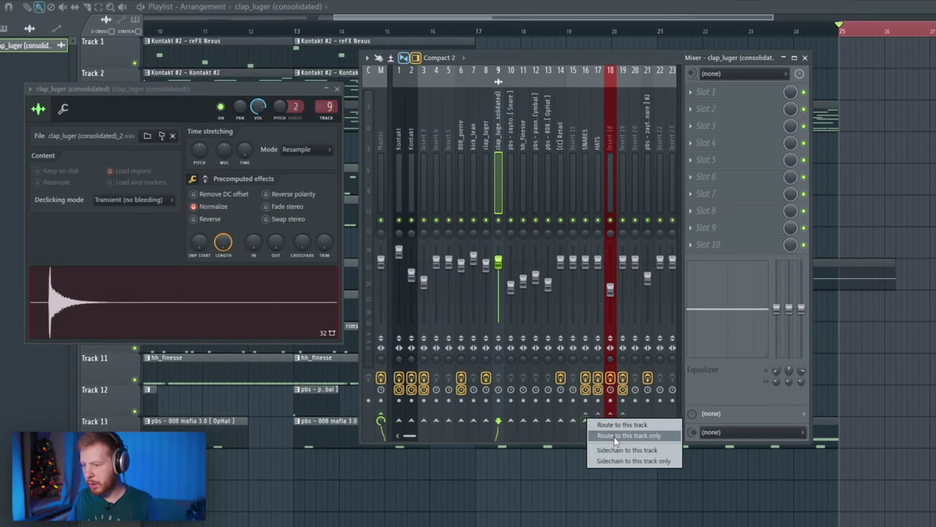
pyautogui.click(615, 441)
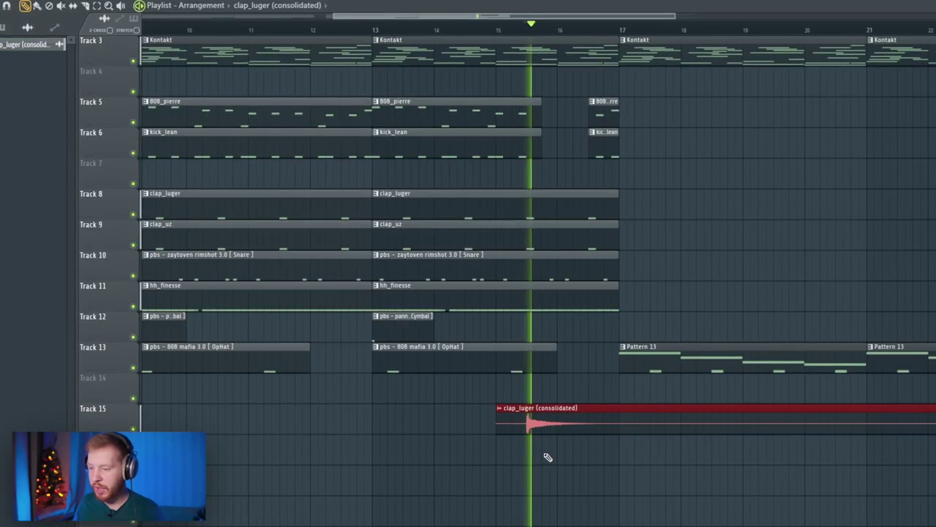
# Duplicate the consolidated clap clip from track 15 onto track 16 as a unique clip and reverse its sample.
pyautogui.press('space')
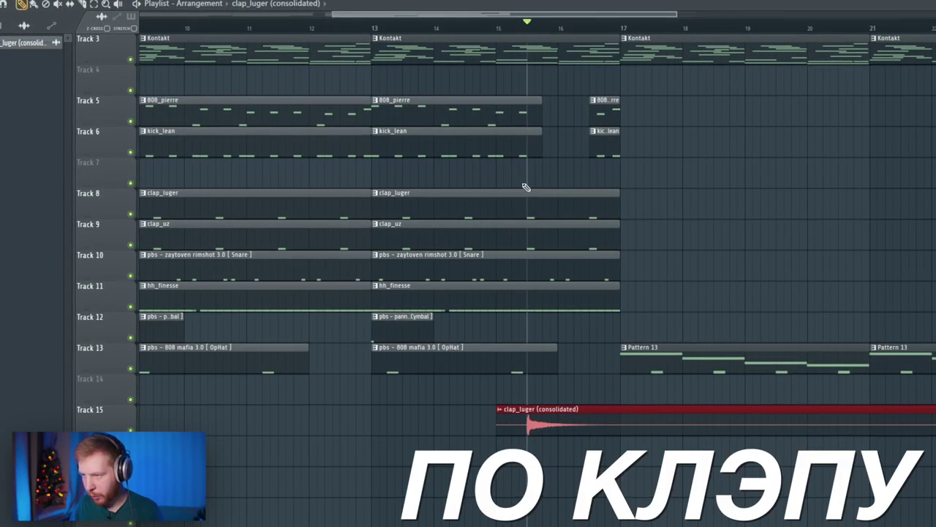
pyautogui.scroll(-3, 540, 219)
pyautogui.moveTo(570, 332); pyautogui.dragTo(563, 358)
pyautogui.click(501, 349)
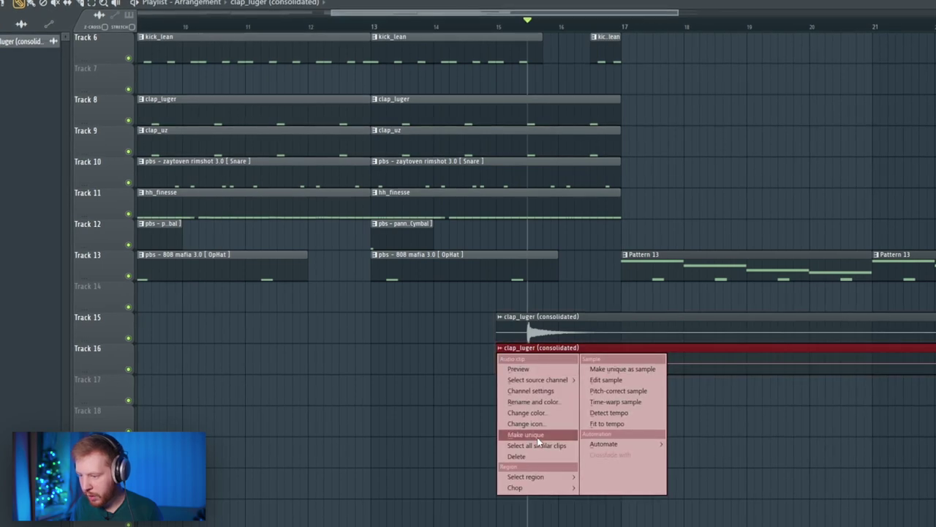
pyautogui.click(539, 436)
pyautogui.doubleClick(544, 360)
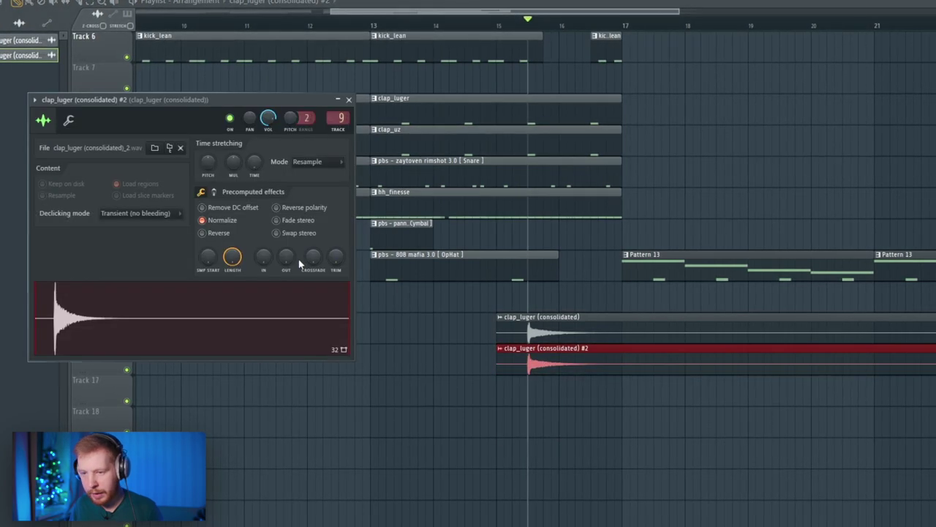
pyautogui.click(217, 235)
pyautogui.press('Escape')
# Position the reversed clap clip to end at bar 17 and trim its start to about bar 15.
pyautogui.moveTo(883, 363); pyautogui.dragTo(541, 365)
pyautogui.moveTo(660, 370); pyautogui.dragTo(622, 372)
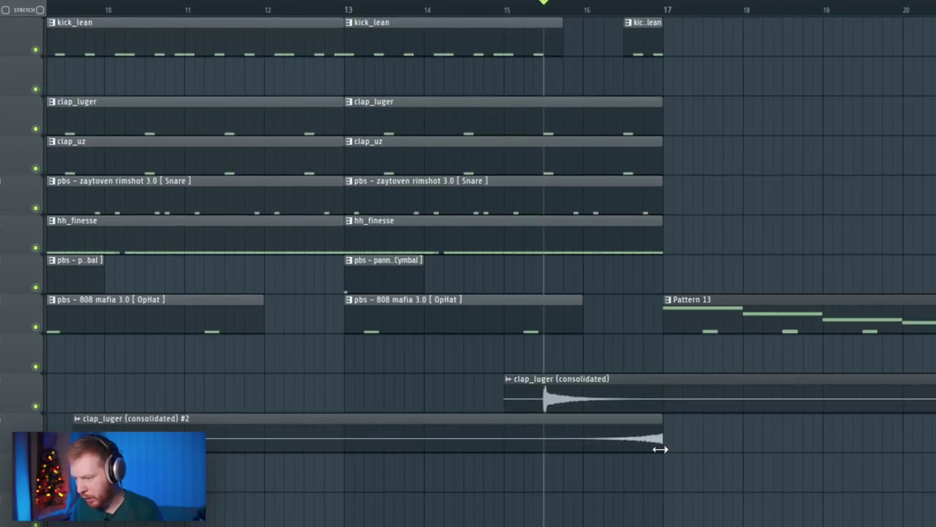
pyautogui.moveTo(102, 443); pyautogui.dragTo(529, 454)
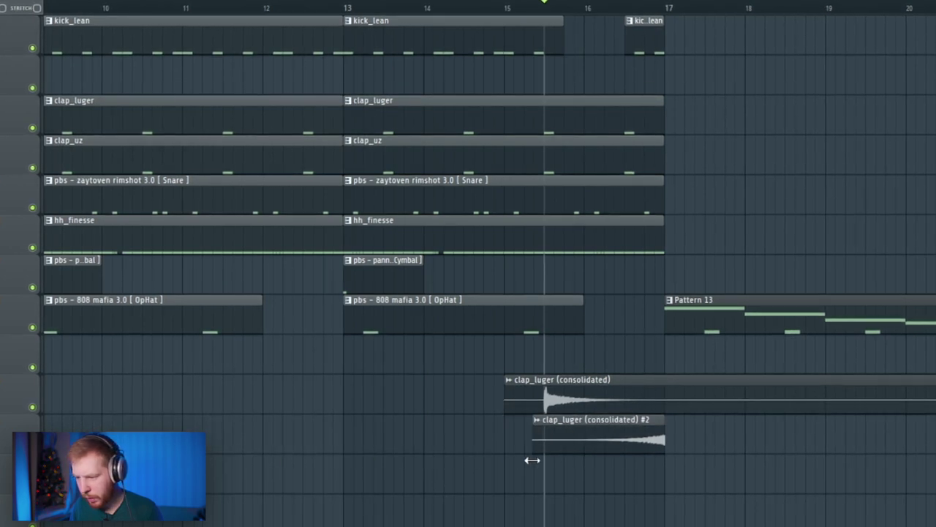
pyautogui.moveTo(529, 454); pyautogui.dragTo(507, 454)
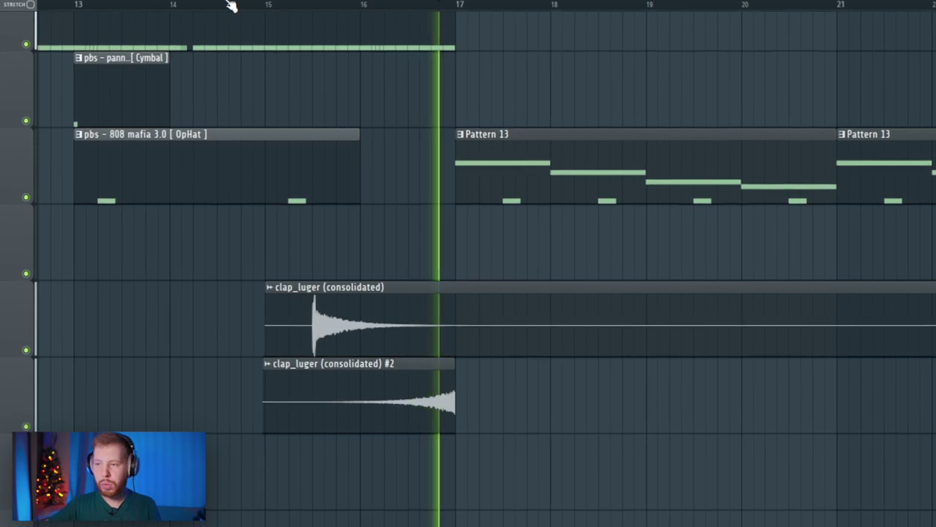
# Load Fruity Stereo Enhancer and Fruity parametric EQ 2 with 30Hz + 18kHz cut on the consolidated clap's track, and narrow the EQ's pass band.
pyautogui.press('F9')
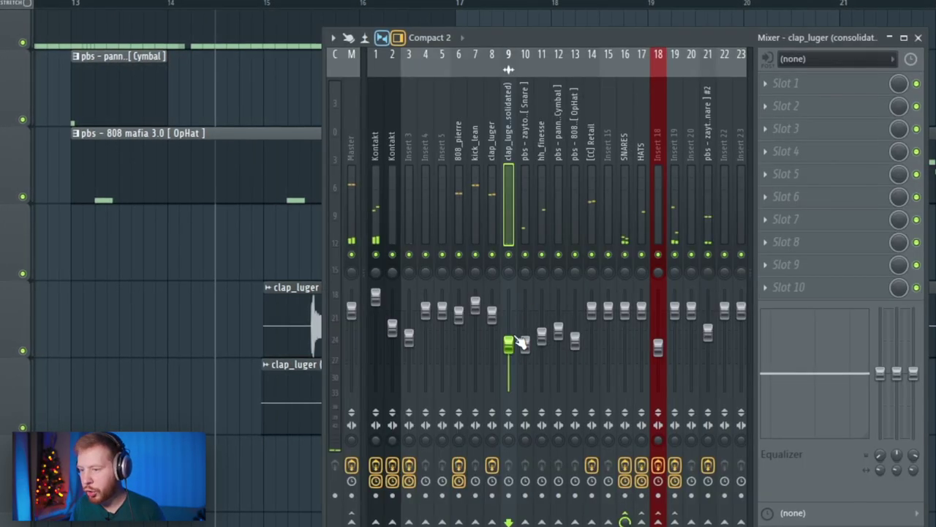
pyautogui.click(782, 106)
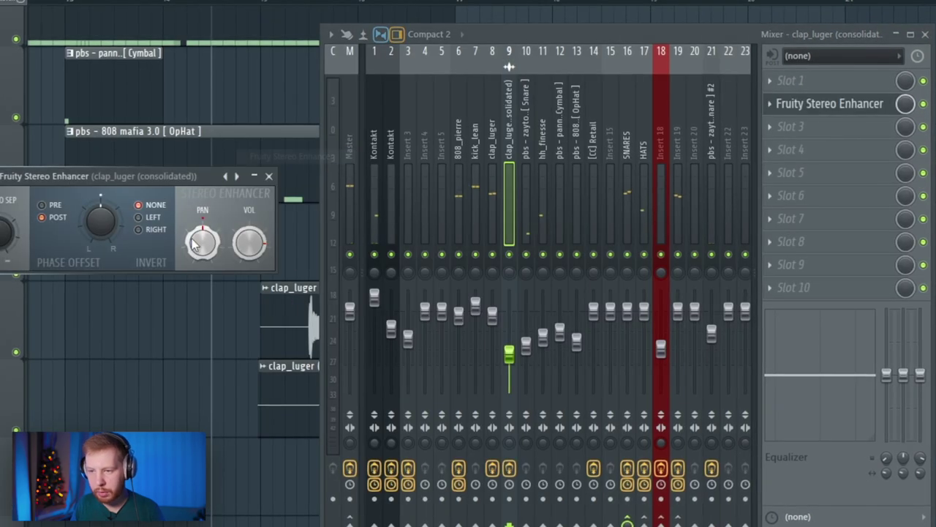
pyautogui.click(768, 127)
pyautogui.click(339, 86)
pyautogui.moveTo(663, 403); pyautogui.dragTo(663, 380)
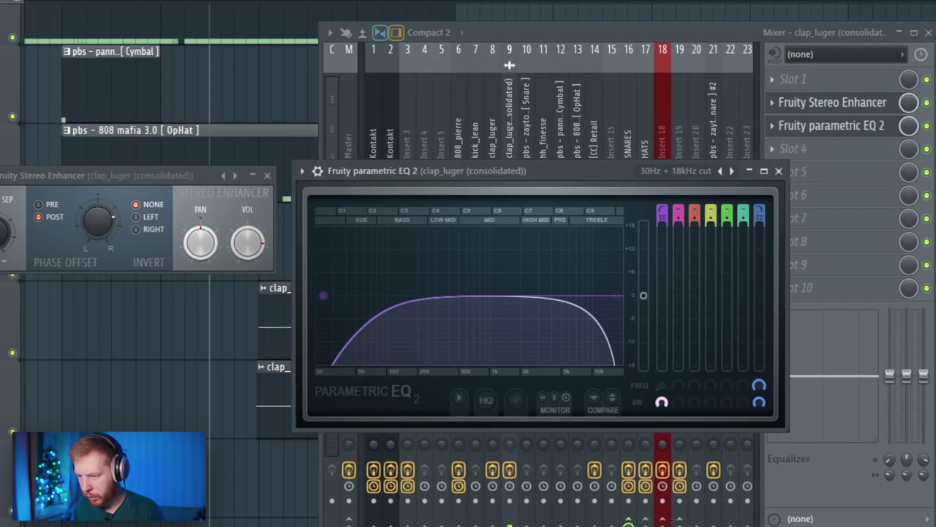
pyautogui.moveTo(762, 401); pyautogui.dragTo(763, 377)
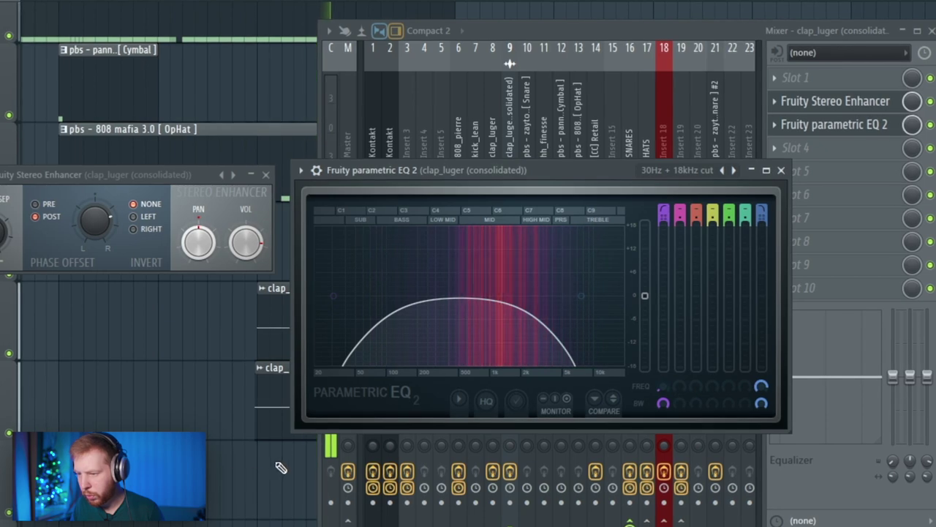
# Make the short 808_pierre clip just before bar 17 a unique pattern.
pyautogui.click(569, 32)
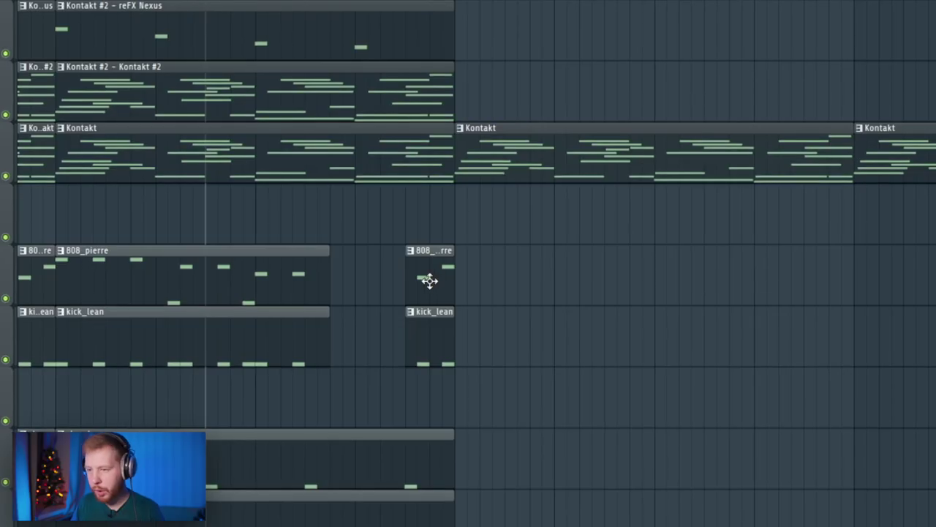
pyautogui.rightClick(413, 259)
pyautogui.click(445, 354)
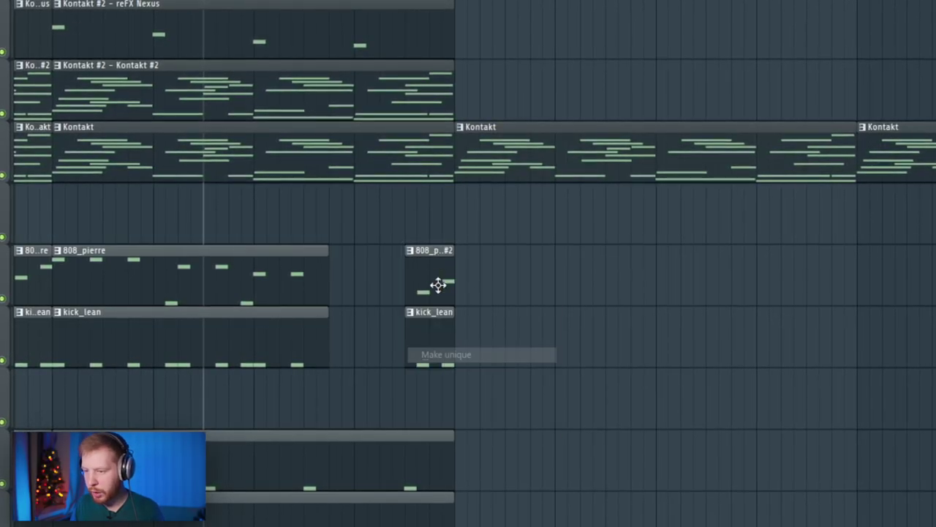
# Clone the 808_pierre channel and open the clone's volume envelope settings.
pyautogui.press('F6')
pyautogui.rightClick(550, 233)
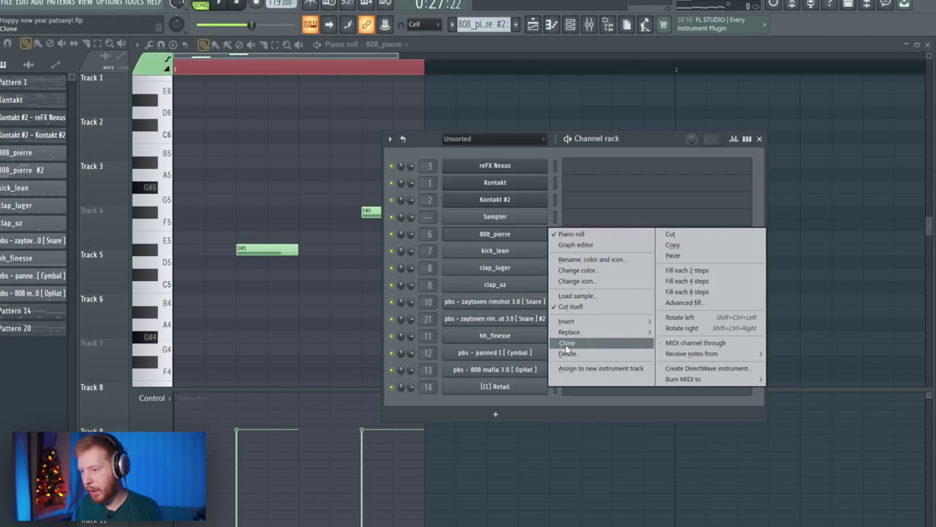
pyautogui.click(568, 343)
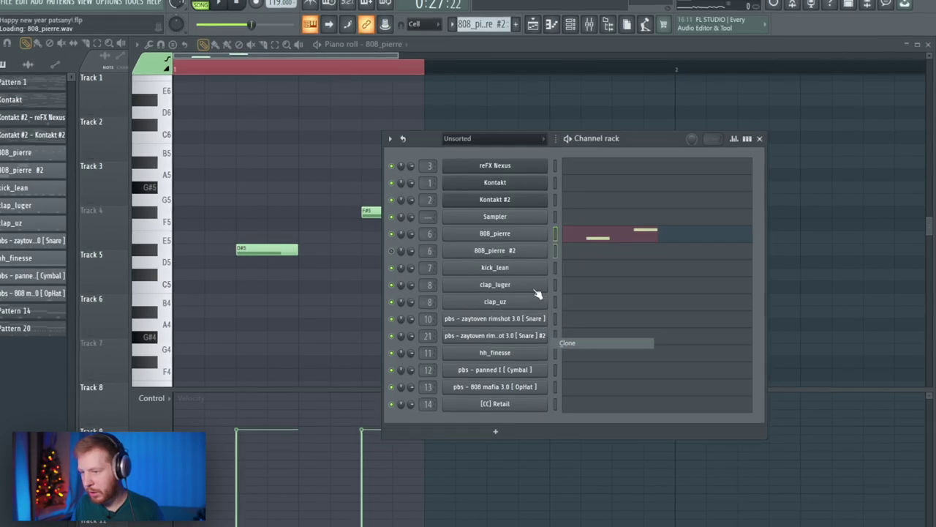
pyautogui.click(512, 250)
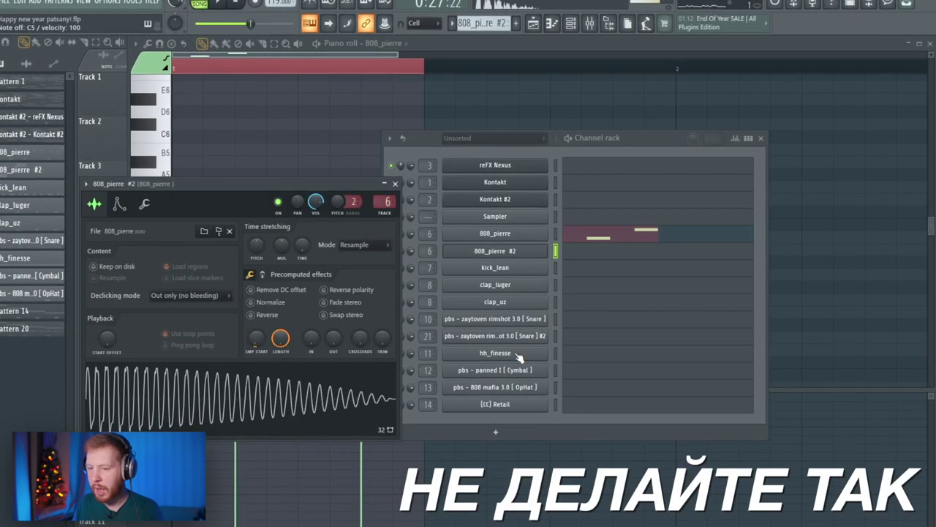
pyautogui.click(118, 206)
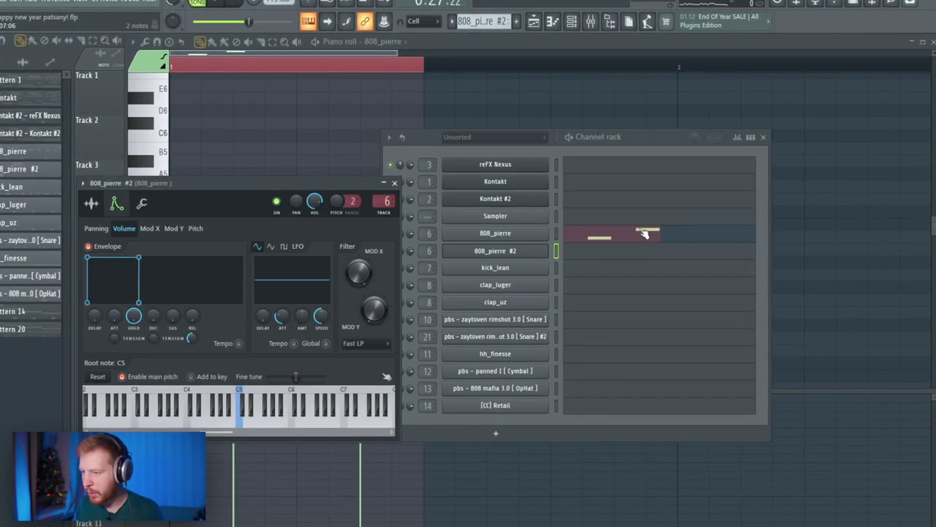
# Place a one-beat D#6 note on beat 2 in the cloned 808 channel's piano roll.
pyautogui.click(646, 238)
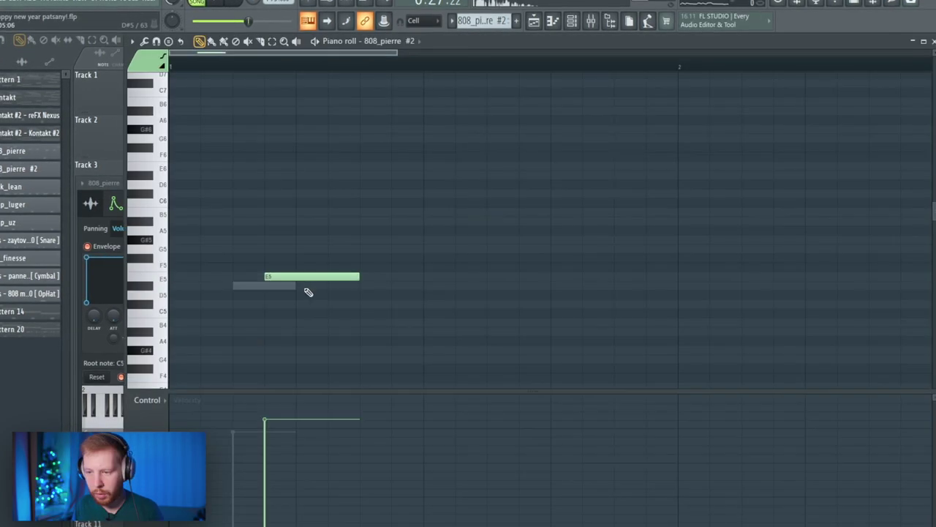
pyautogui.moveTo(324, 278); pyautogui.dragTo(338, 289)
pyautogui.hotkey('ctrl', 'a')
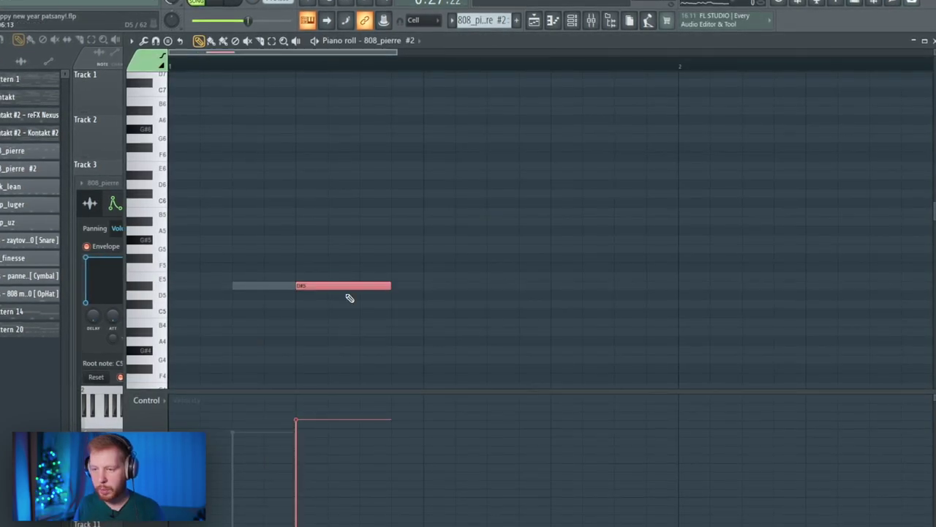
pyautogui.hotkey('ctrl', 'Up')
pyautogui.moveTo(399, 232); pyautogui.dragTo(424, 232)
# Chop the D#6 note into 1/4-step slices and draw a rising velocity ramp across them.
pyautogui.click(413, 19)
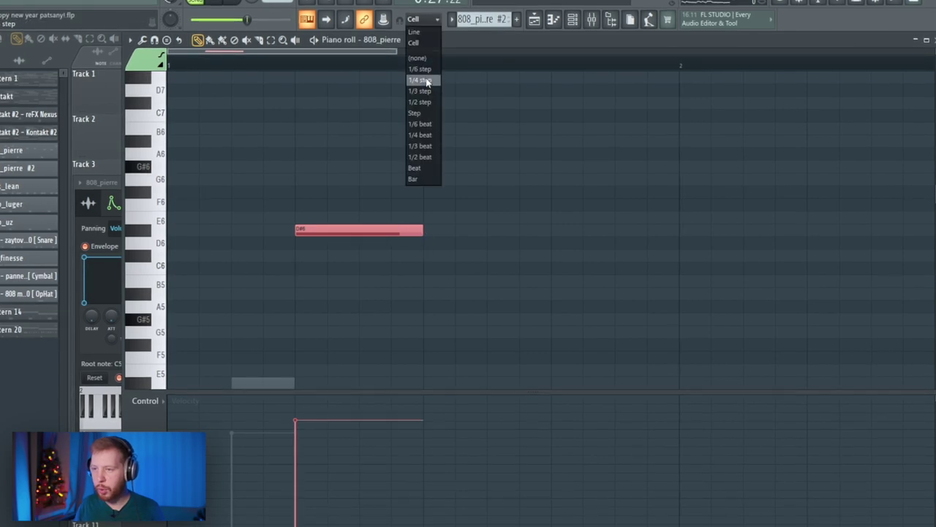
pyautogui.click(423, 80)
pyautogui.hotkey('ctrl', 'u')
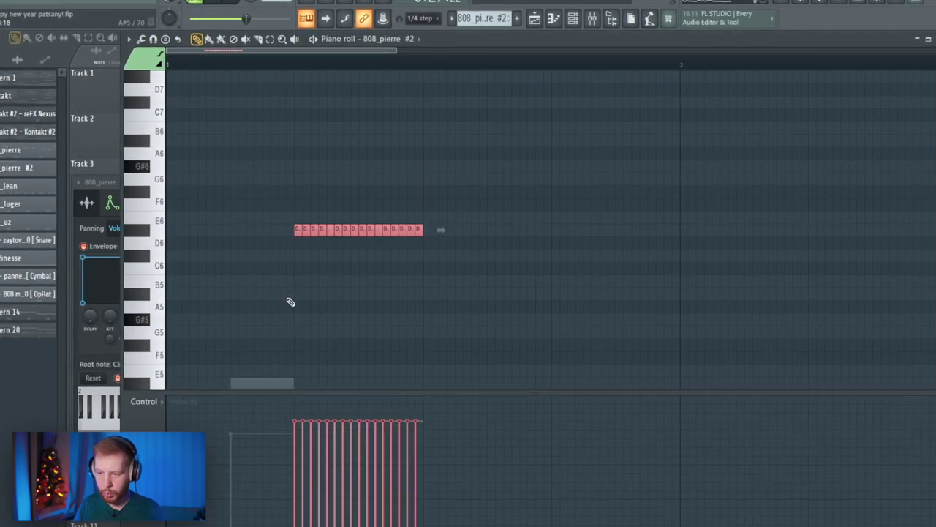
pyautogui.moveTo(295, 526); pyautogui.dragTo(447, 355)
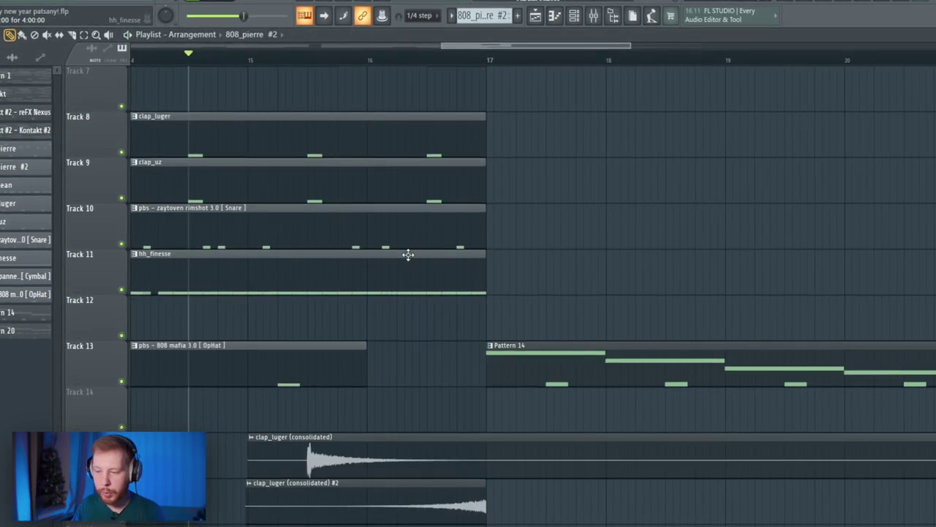
# Make the reversed clap copy ending at bar 21 a unique clip and open its channel settings.
pyautogui.scroll(-2, 420, 277)
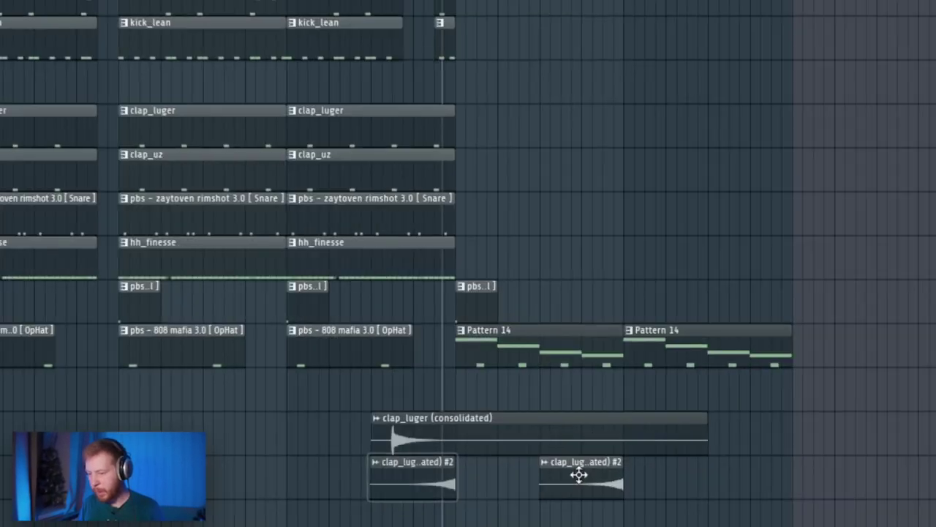
pyautogui.scroll(3, 593, 470)
pyautogui.scroll(-3, 593, 469)
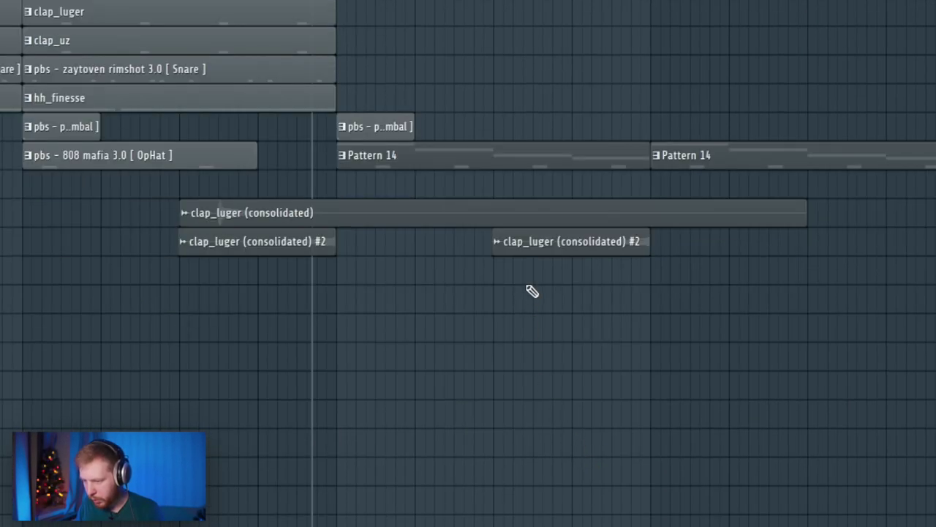
pyautogui.scroll(-3, 531, 291)
pyautogui.scroll(3, 531, 314)
pyautogui.click(497, 156)
pyautogui.click(545, 283)
pyautogui.doubleClick(568, 180)
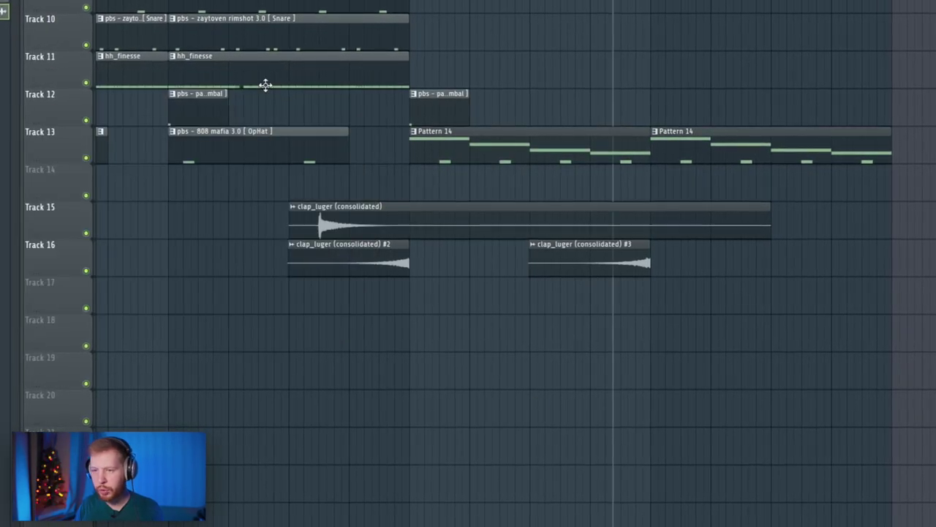
# Copy the hh_finesse clip from bar 13 to bar 21.
pyautogui.moveTo(238, 82); pyautogui.dragTo(700, 79)
pyautogui.press('space')
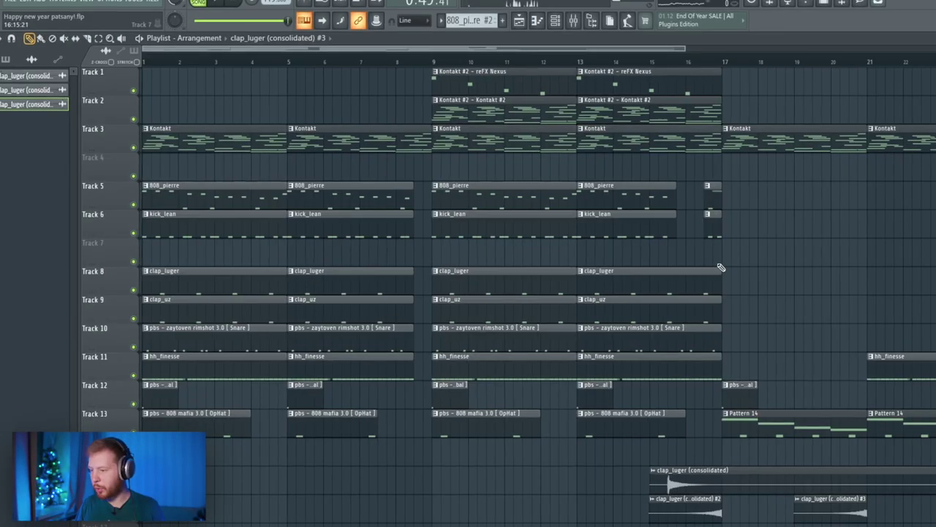
# Select every clip in the arrangement and shift them all eight bars later, starting at bar 9.
pyautogui.scroll(-3, 721, 268)
pyautogui.moveTo(815, 522); pyautogui.dragTo(86, 9)
pyautogui.moveTo(189, 283); pyautogui.dragTo(334, 273)
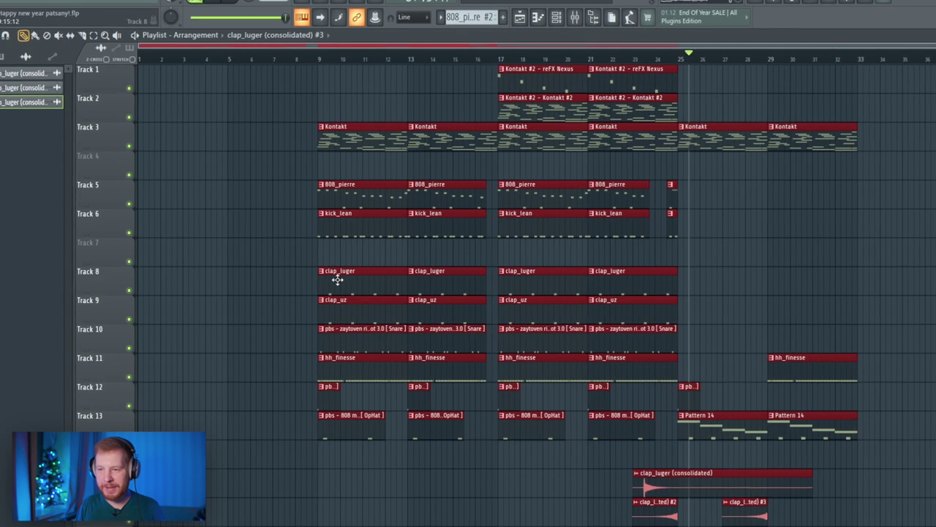
pyautogui.click(261, 236)
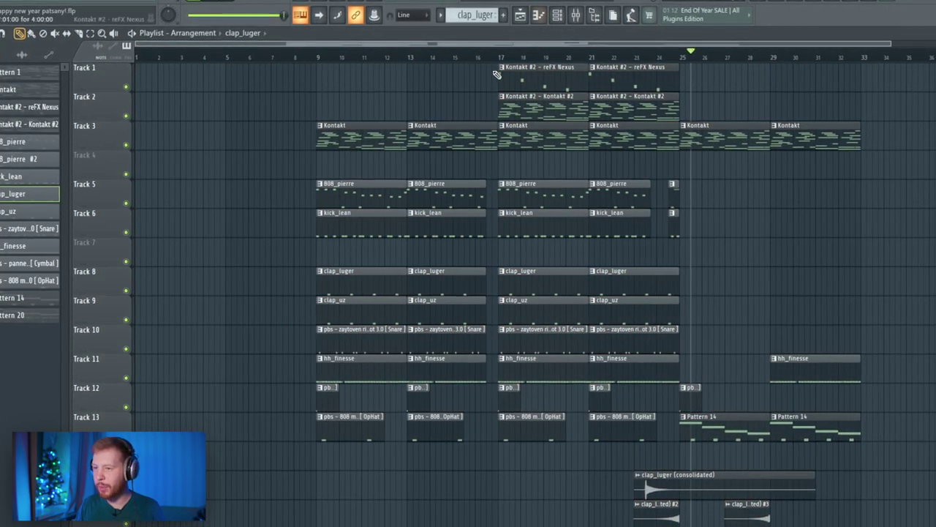
# Place two copies of the Kontakt melody clip in bars 1 to 9 as an intro and open HalfTime on the Kontakt mixer track.
pyautogui.moveTo(496, 72); pyautogui.dragTo(260, 137)
pyautogui.press('F9')
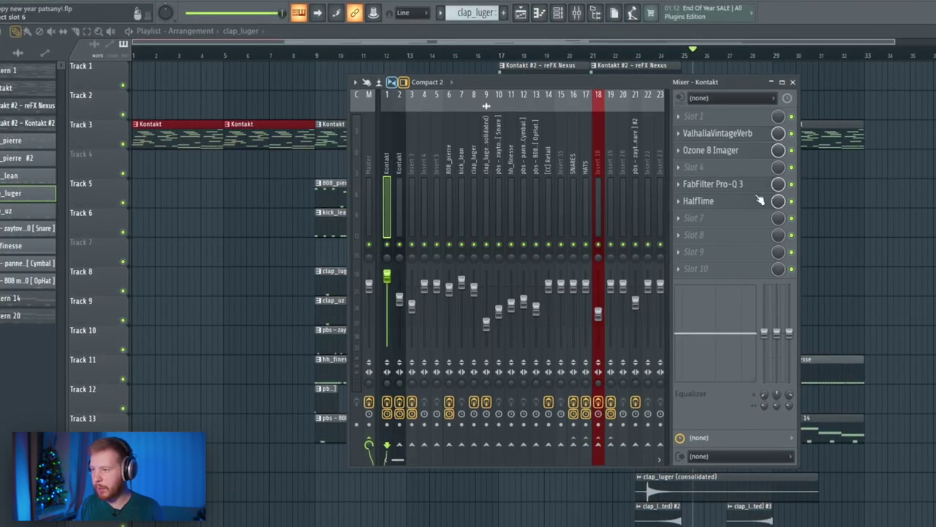
pyautogui.click(699, 200)
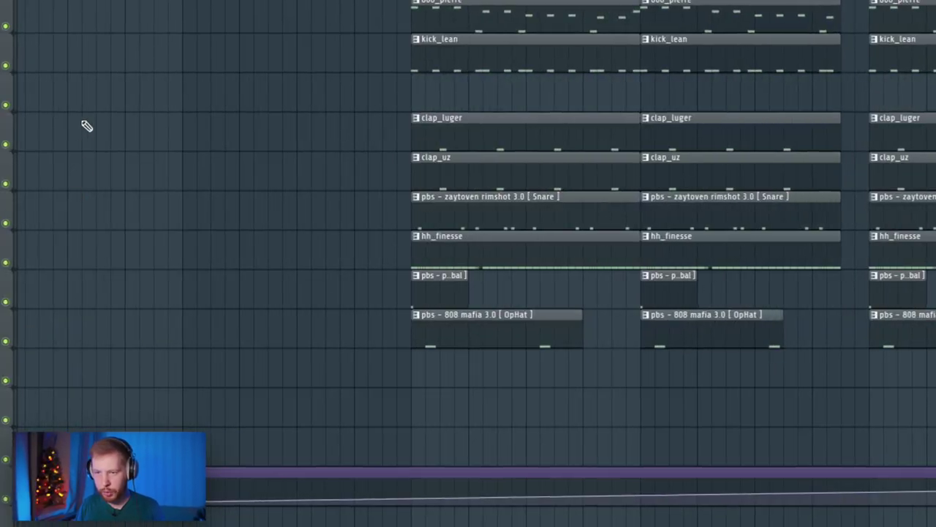
# Shape the HalfTime Mix automation to stay at minimum until bar 4 and rise to maximum at bar 9.
pyautogui.scroll(-5, 87, 126)
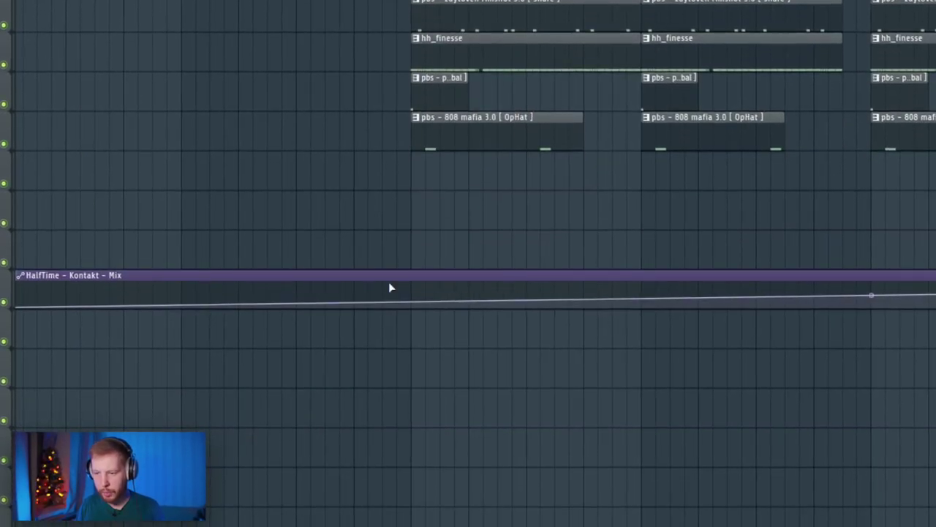
pyautogui.rightClick(416, 300)
pyautogui.moveTo(416, 301); pyautogui.dragTo(416, 273)
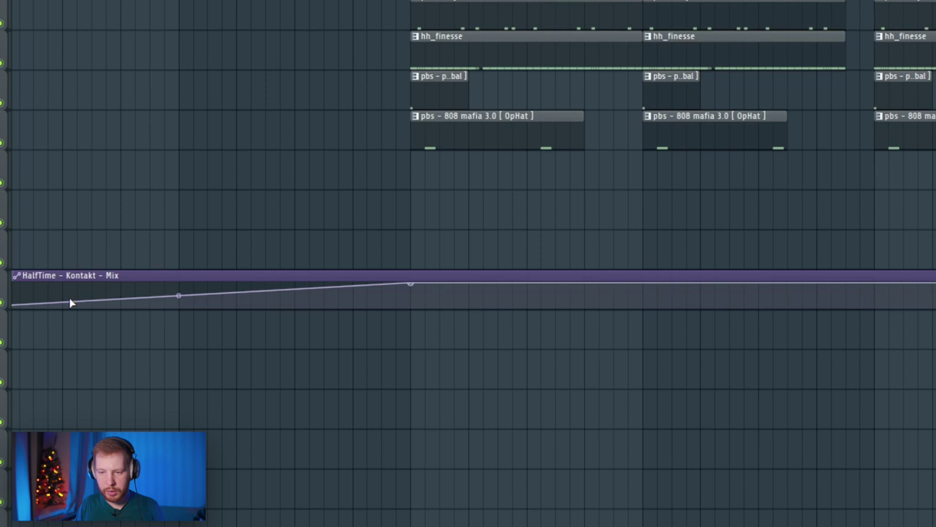
pyautogui.rightClick(121, 300)
pyautogui.moveTo(121, 300); pyautogui.dragTo(121, 310)
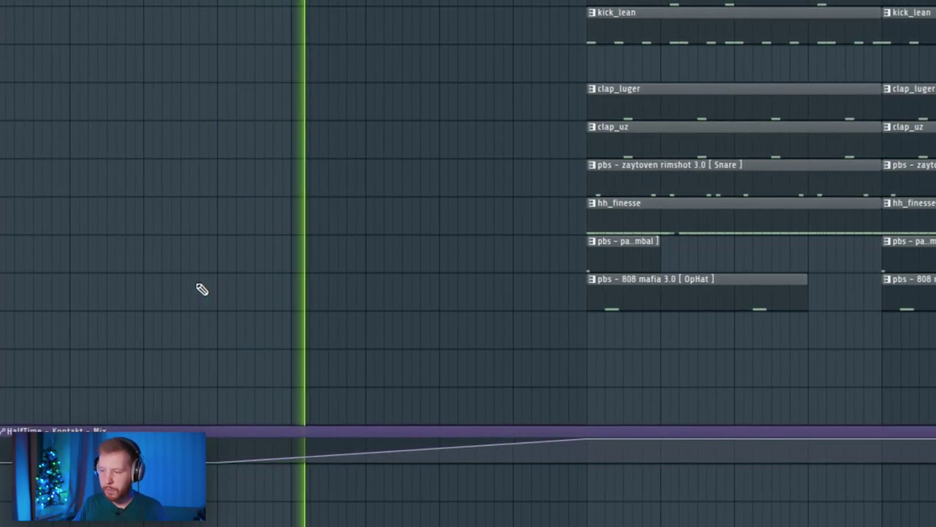
# Copy the melody, 808, kick, clap, rimshot, hi-hat and cymbal clips of bars 9 to 17 to bar 33.
pyautogui.scroll(-2, 226, 284)
pyautogui.scroll(-3, 227, 283)
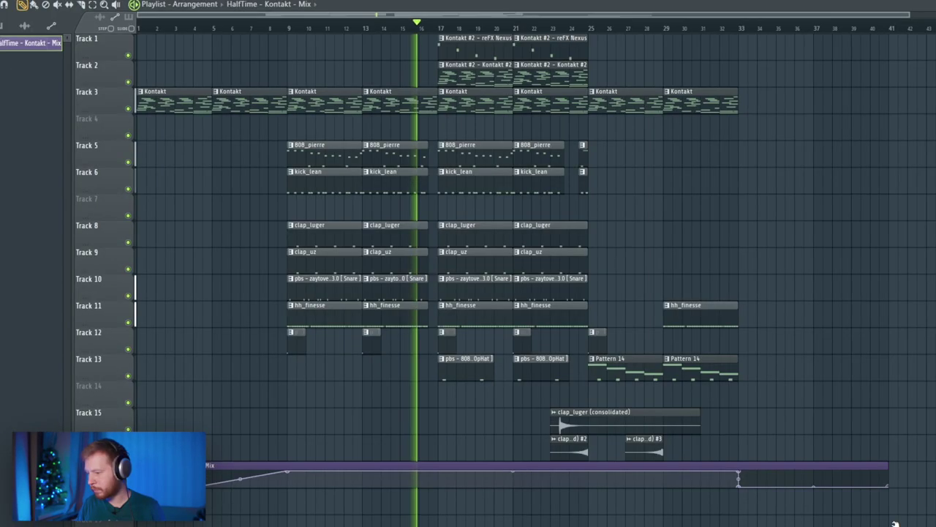
pyautogui.moveTo(756, 366); pyautogui.dragTo(845, 417)
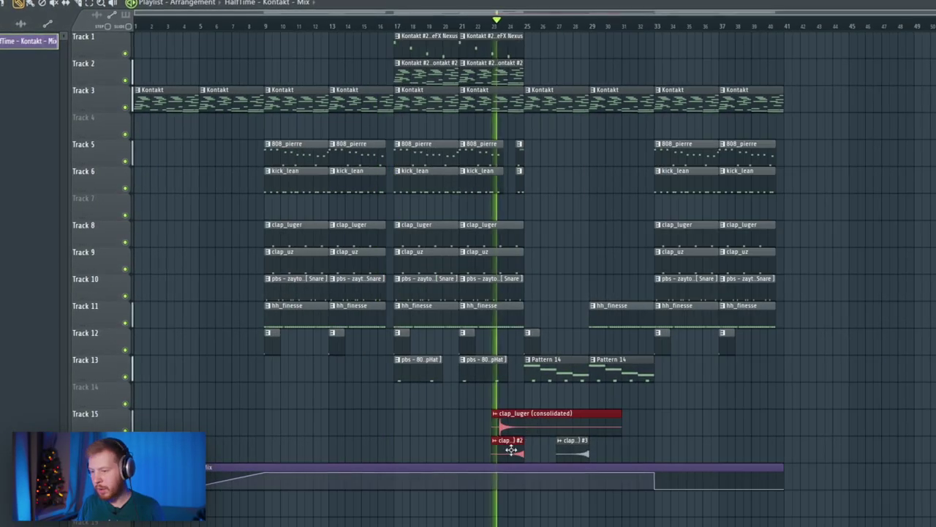
# Copy the clap_luger (consolidated) clip and its reversed #2 clip so that the reversed clap ends at bar 33.
pyautogui.moveTo(517, 424); pyautogui.dragTo(637, 418)
pyautogui.scroll(3, 637, 417)
pyautogui.scroll(3, 688, 408)
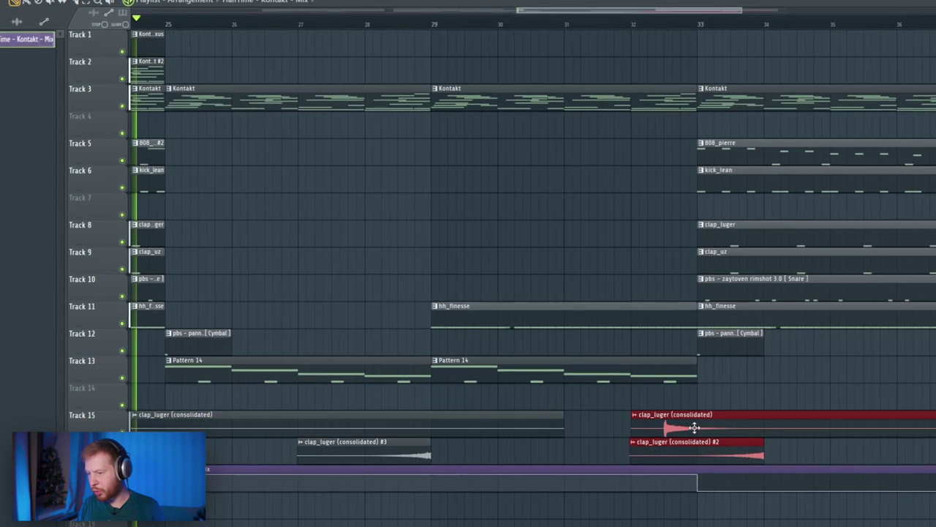
pyautogui.moveTo(696, 428); pyautogui.dragTo(636, 435)
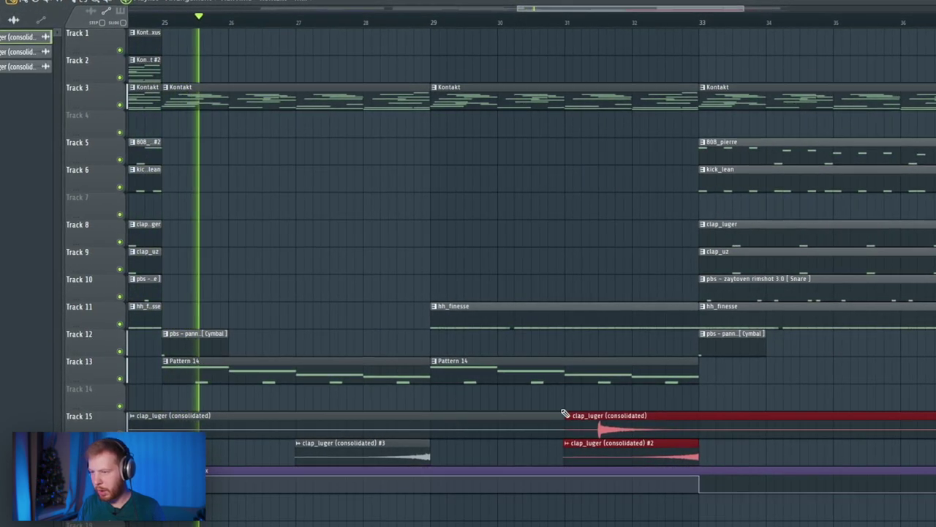
pyautogui.scroll(-3, 564, 417)
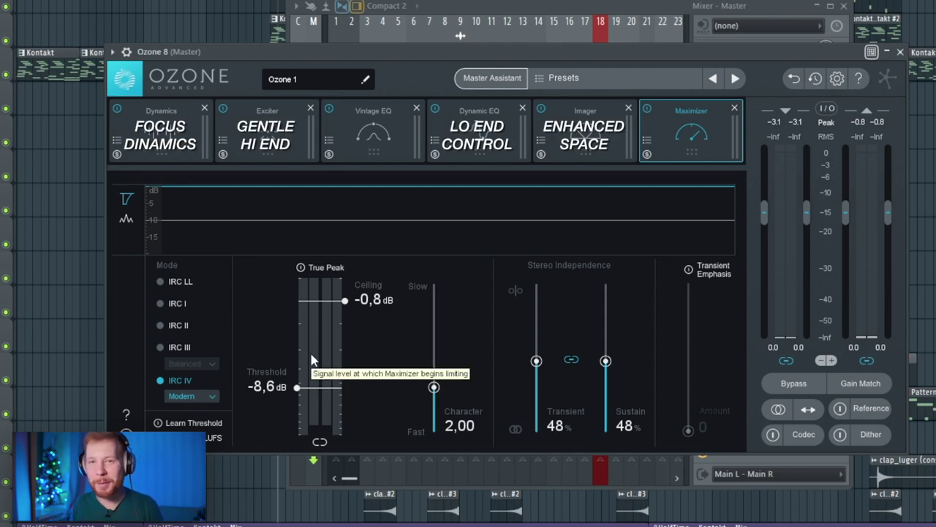
# Examine the Dynamic EQ and Vintage EQ settings of Ozone 8 on the master track.
pyautogui.click(483, 160)
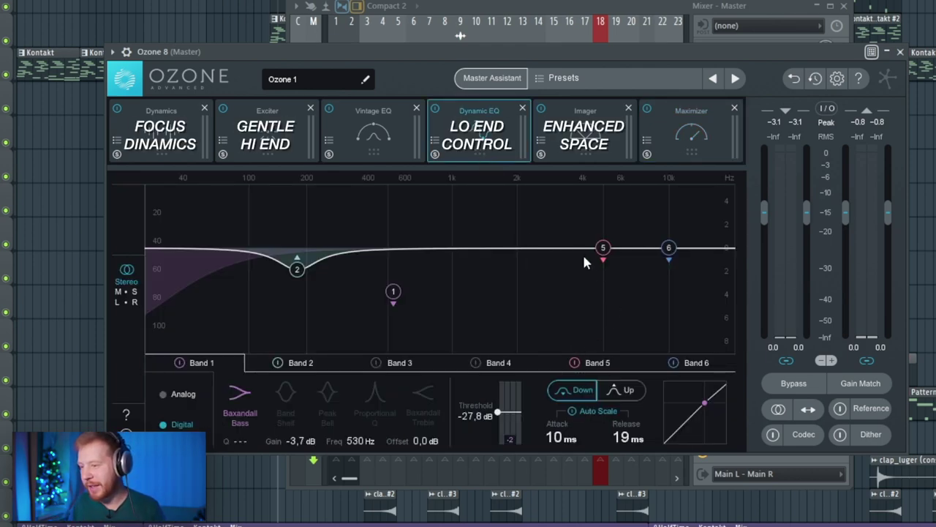
pyautogui.click(381, 134)
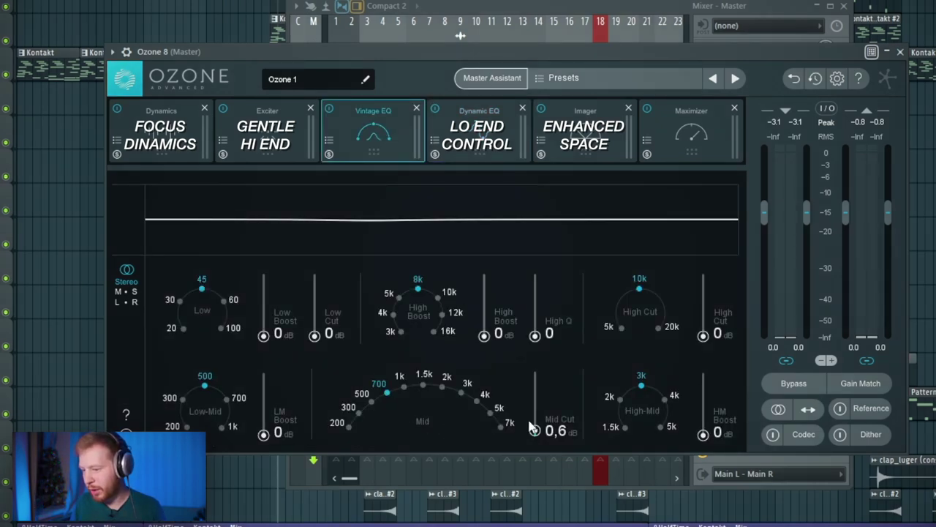